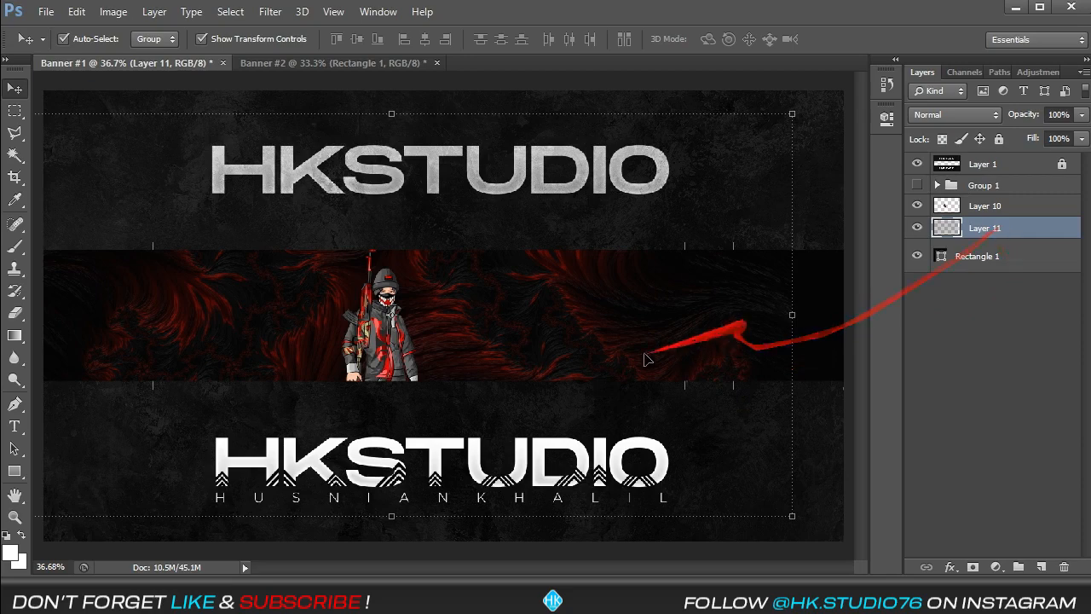
Move the red swirl texture, Layer 11, horizontally so that it spans the full width of the banner canvas.
key("ctrl+t")
left_click_drag(644, 333, 697, 335)
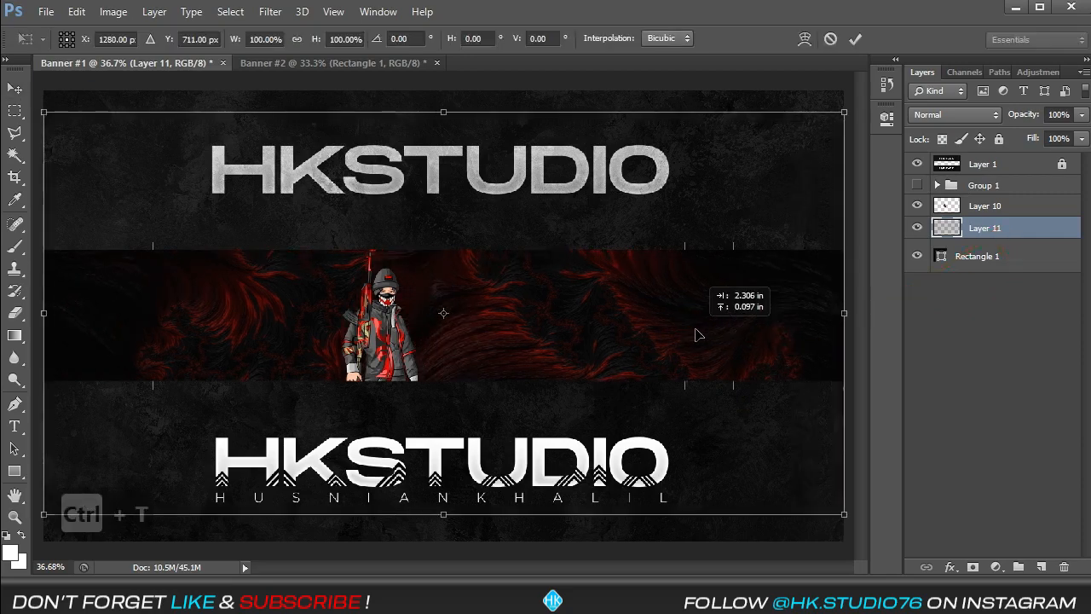
key("Return")
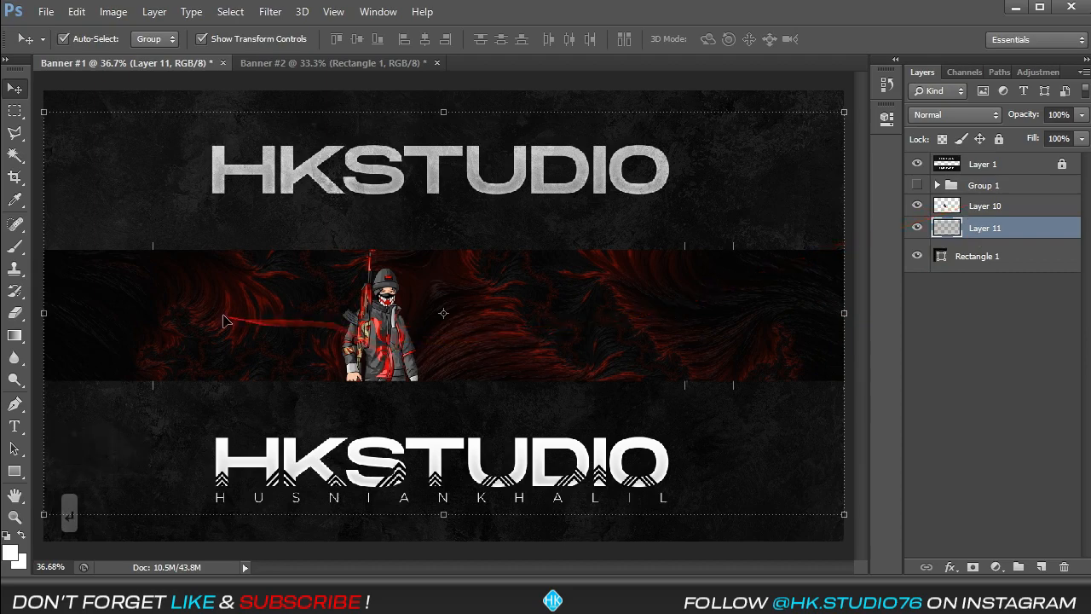
key("ctrl+equal")
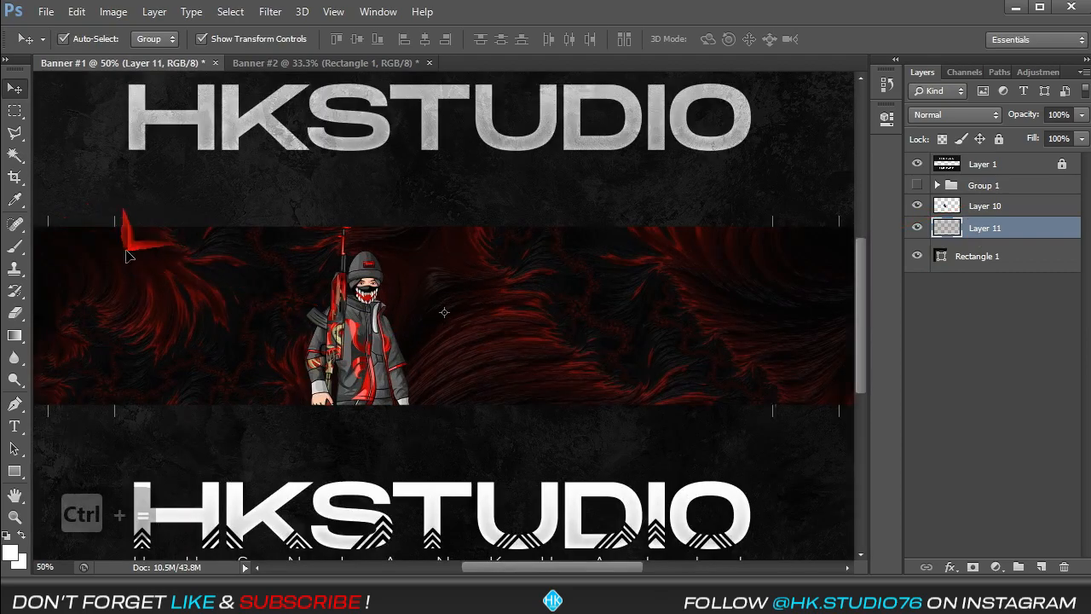
key("ctrl+0")
key("ctrl+equal")
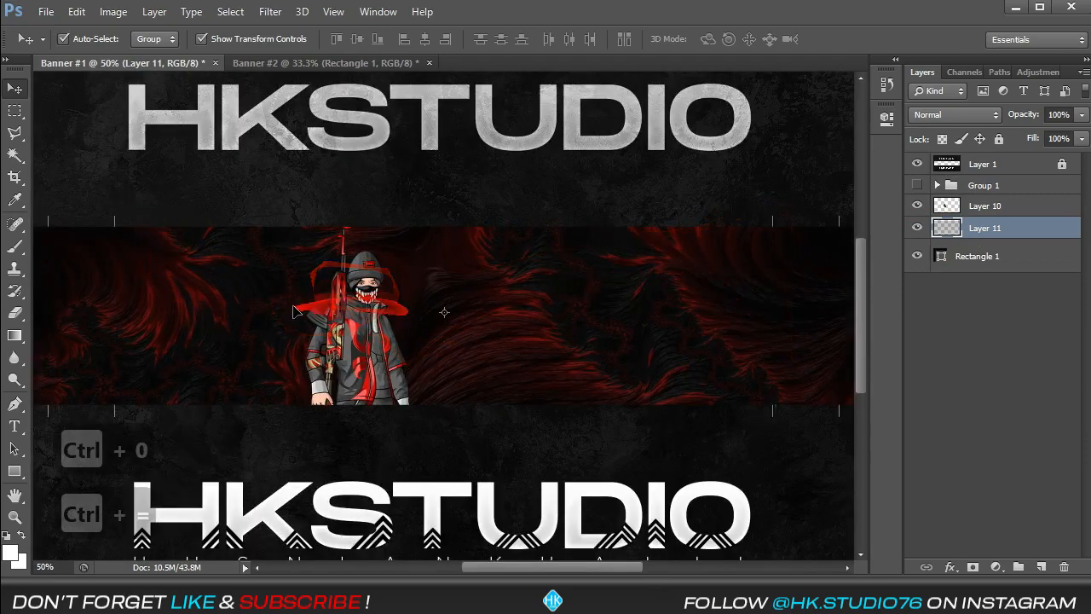
key("ctrl+0")
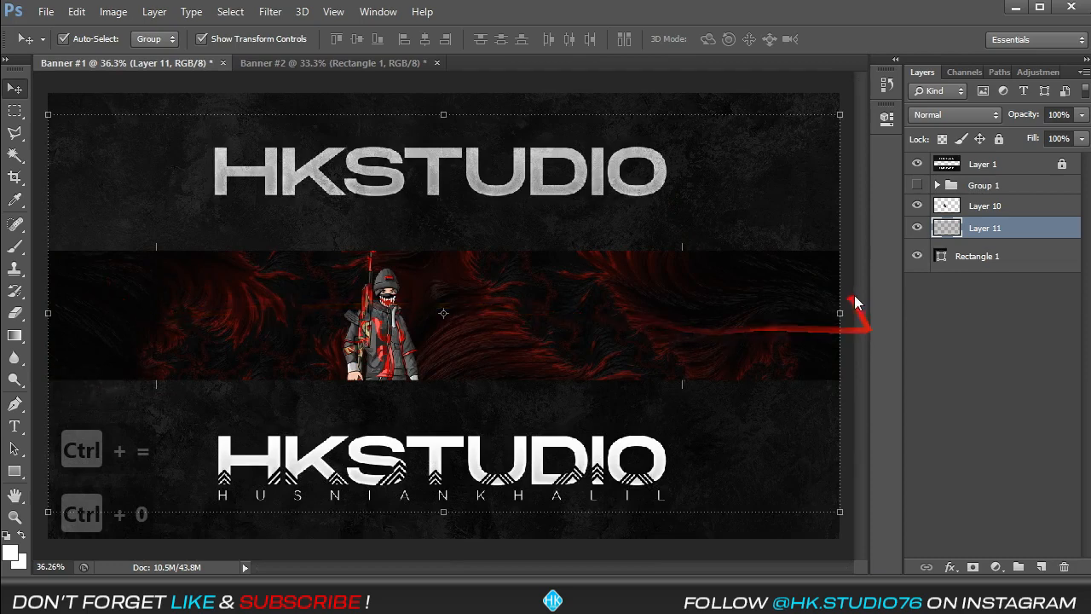
key("ctrl+t")
key("Return")
left_click(963, 336)
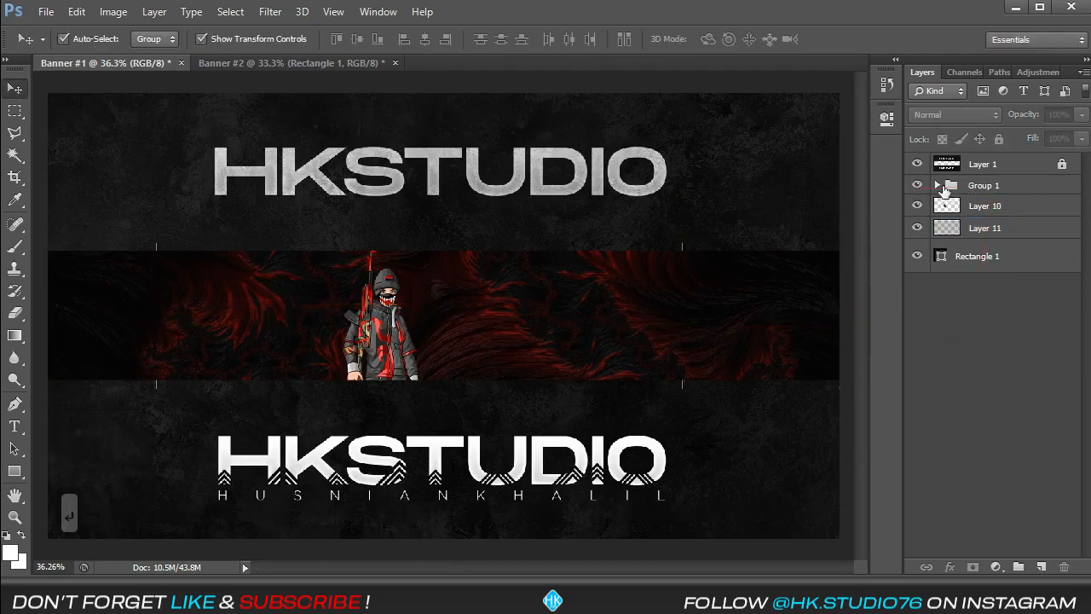
Move the masked character toward the left end of the red strip and scale it down to about 90%.
key("ctrl+equal")
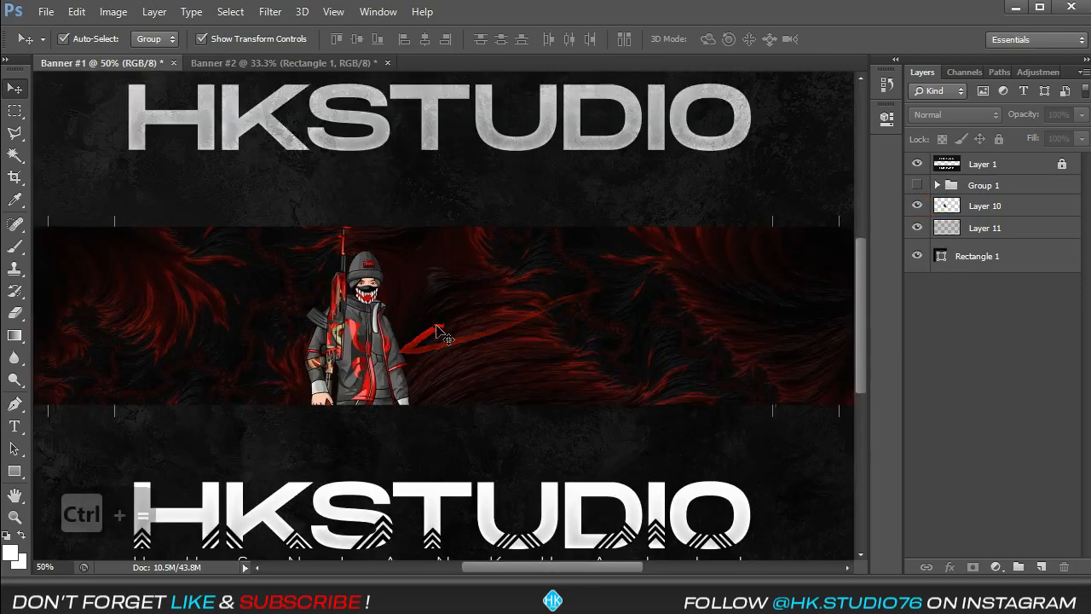
left_click(372, 358)
left_click_drag(364, 367, 276, 368)
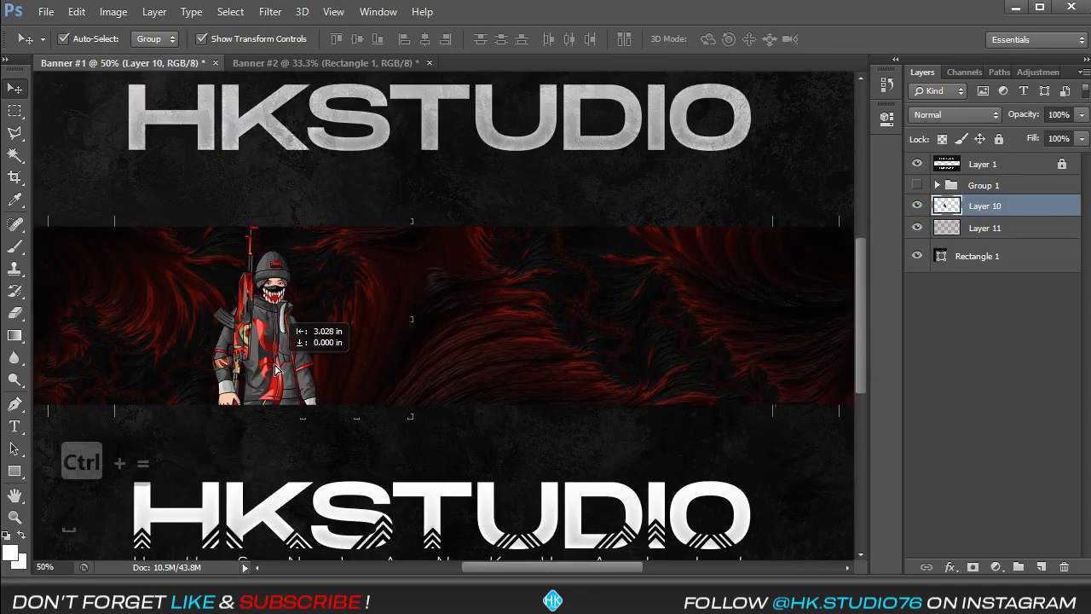
left_click_drag(312, 224, 307, 240)
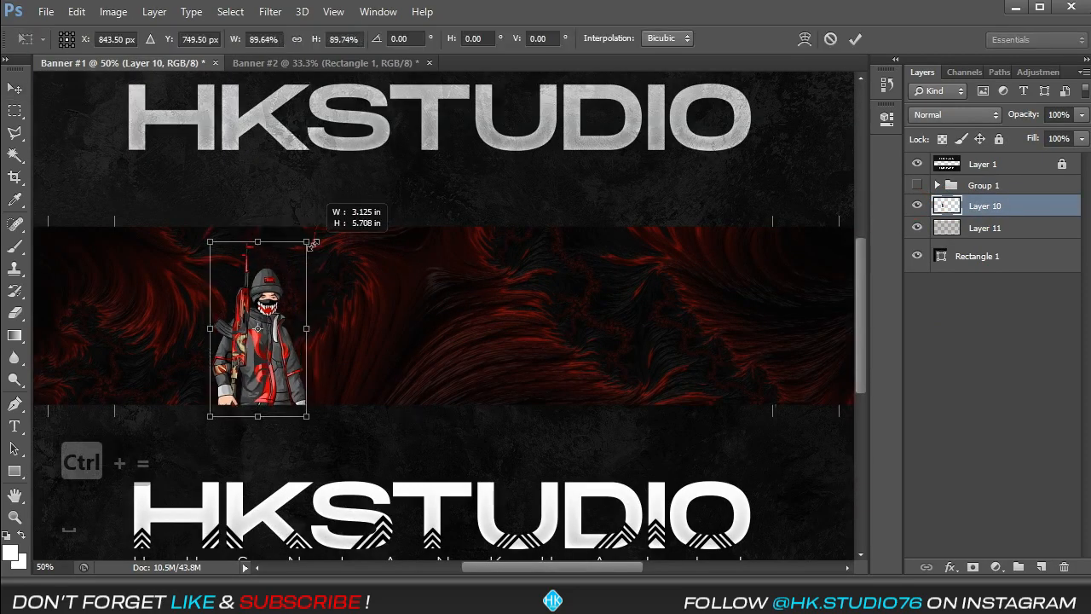
left_click_drag(275, 387, 230, 389)
key("Return")
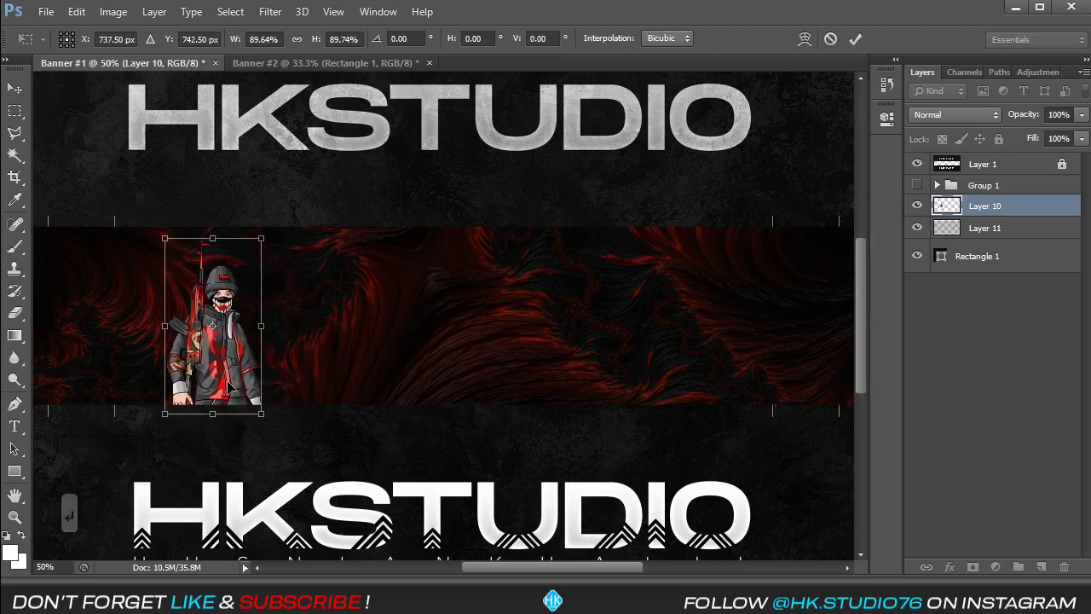
left_click(1016, 315)
key("ctrl+0")
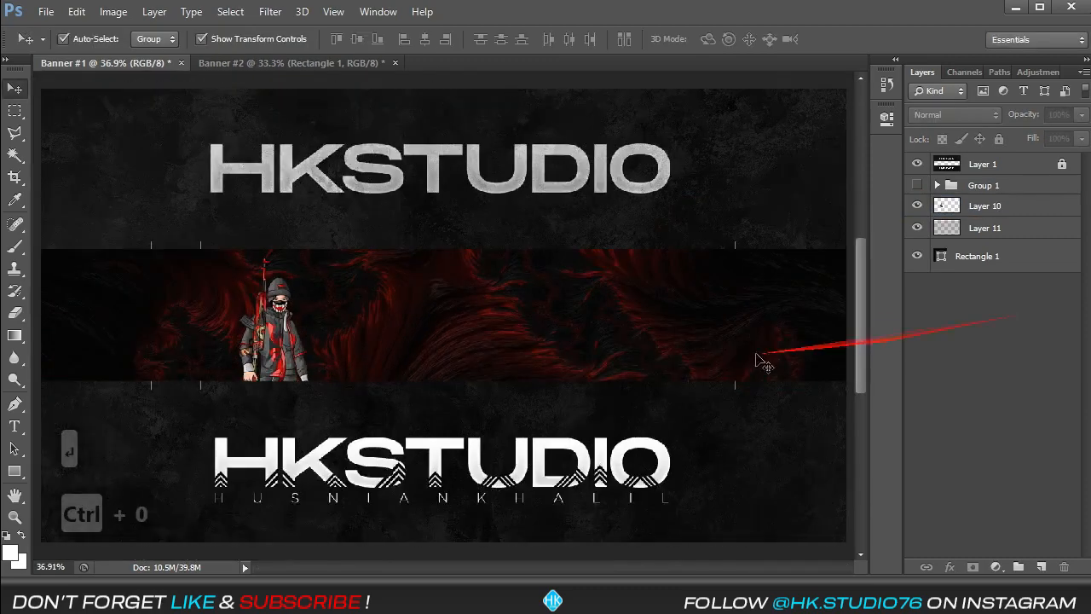
Set up the Type tool with the Android 101 font and white as the text color.
left_click(14, 427)
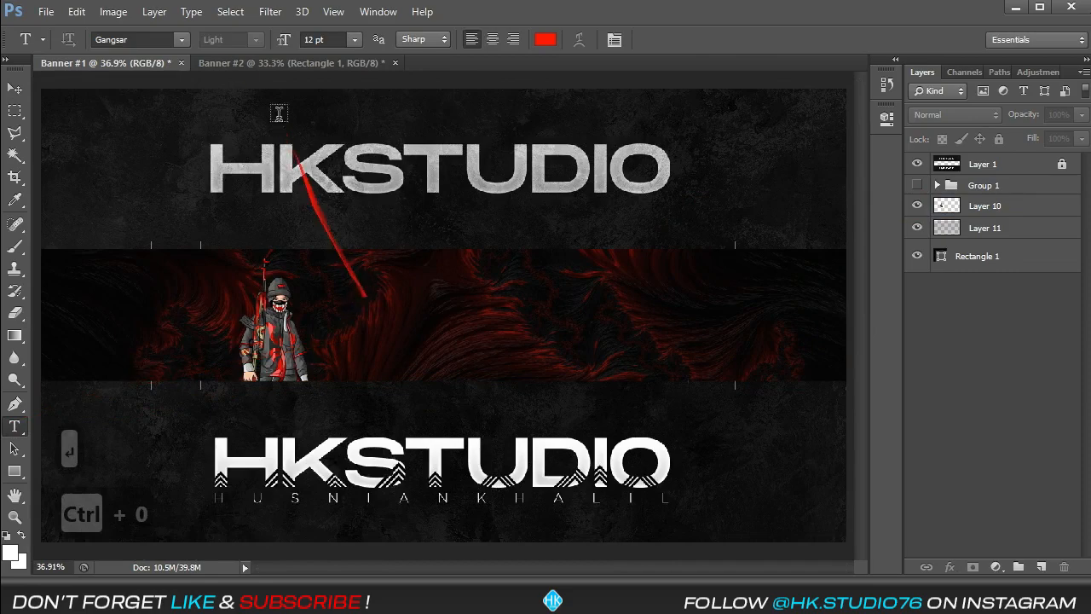
left_click(182, 40)
left_click(185, 40)
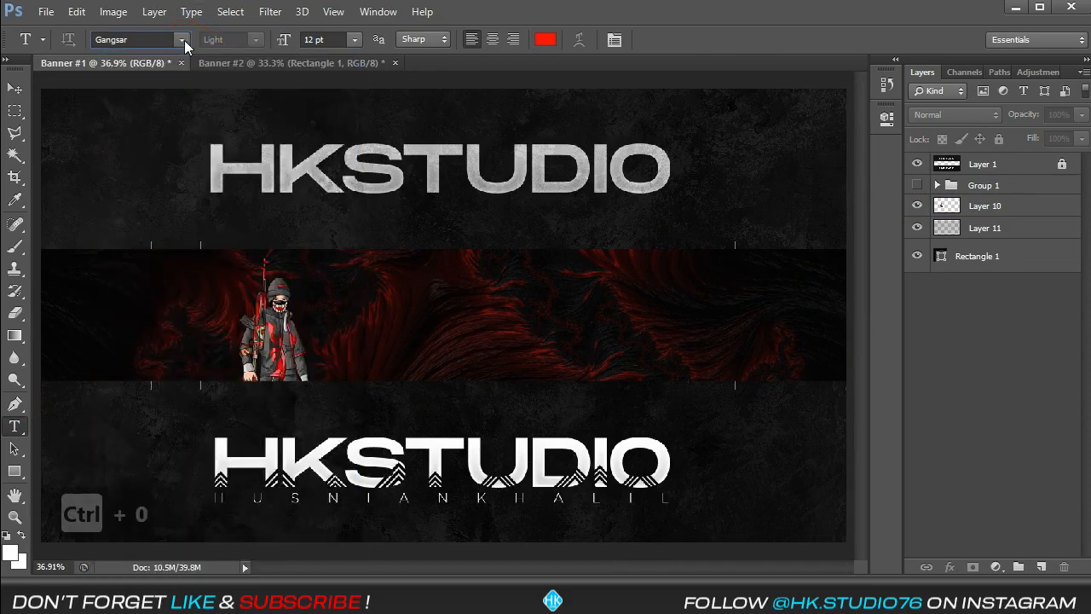
left_click(165, 40)
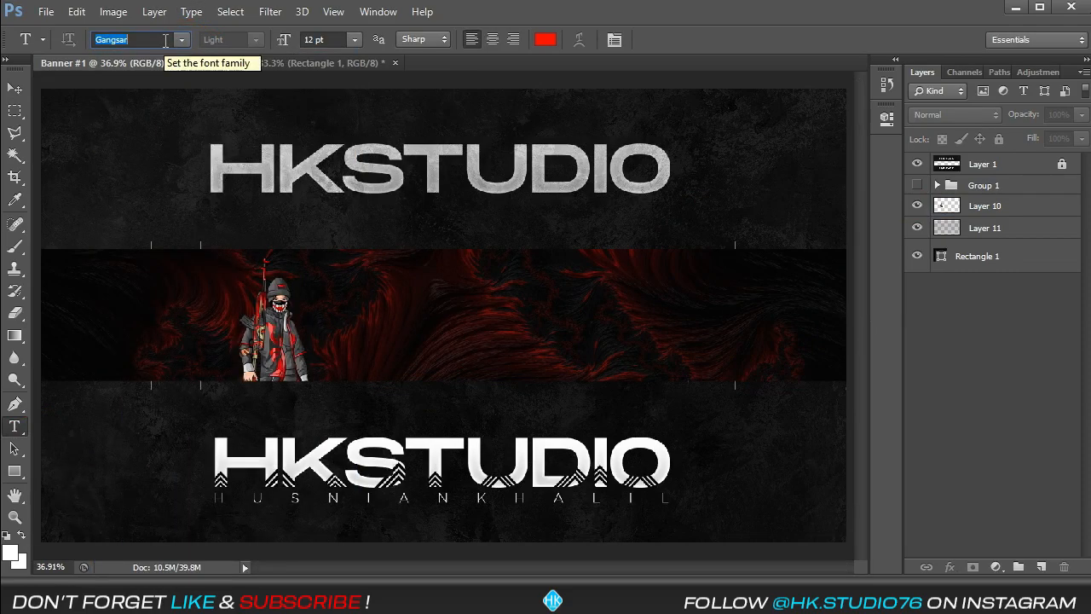
type("android 101")
key("Return")
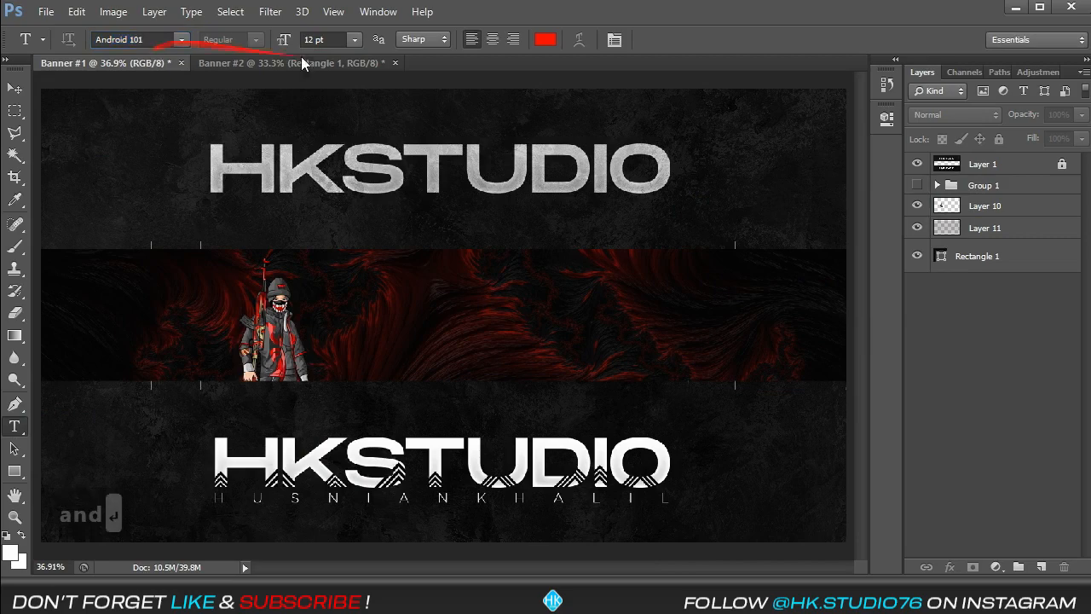
left_click(543, 42)
left_click(334, 104)
key("Return")
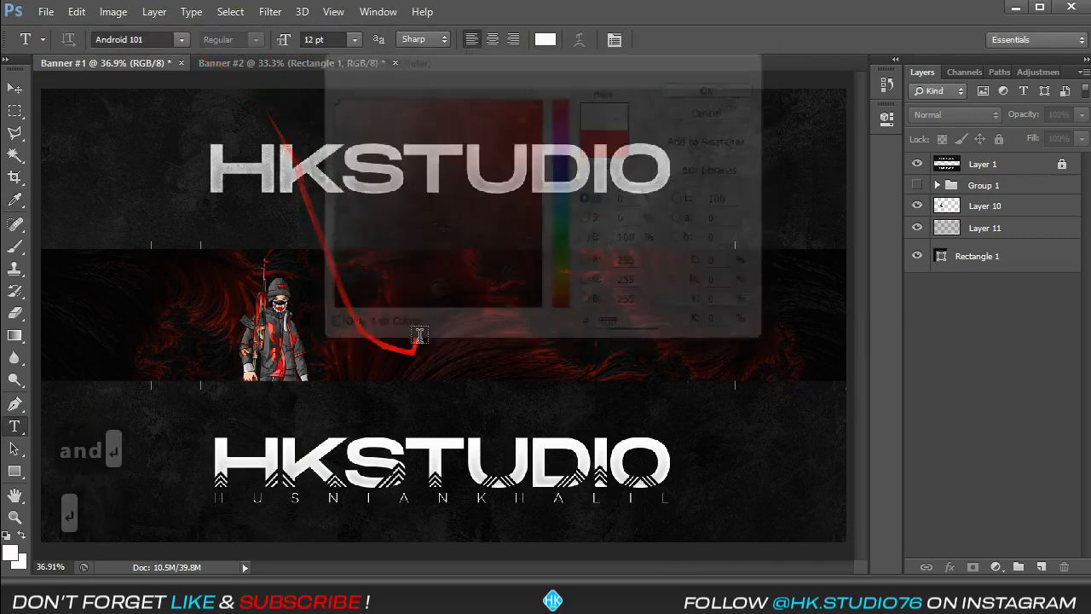
Add the text KINGOP302 on the red strip to the right of the character.
left_click(409, 292)
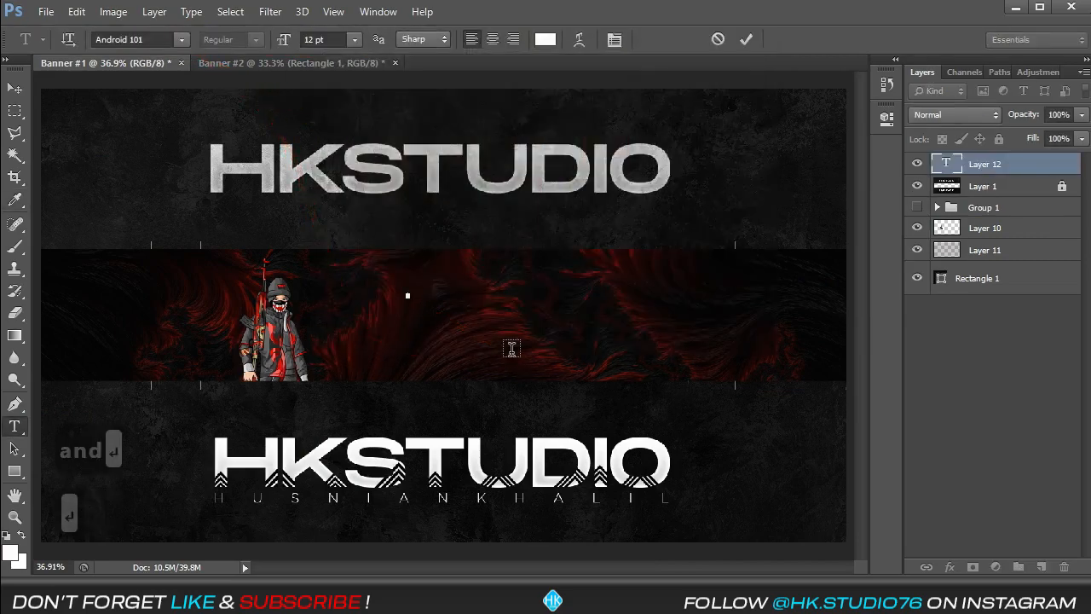
type("K")
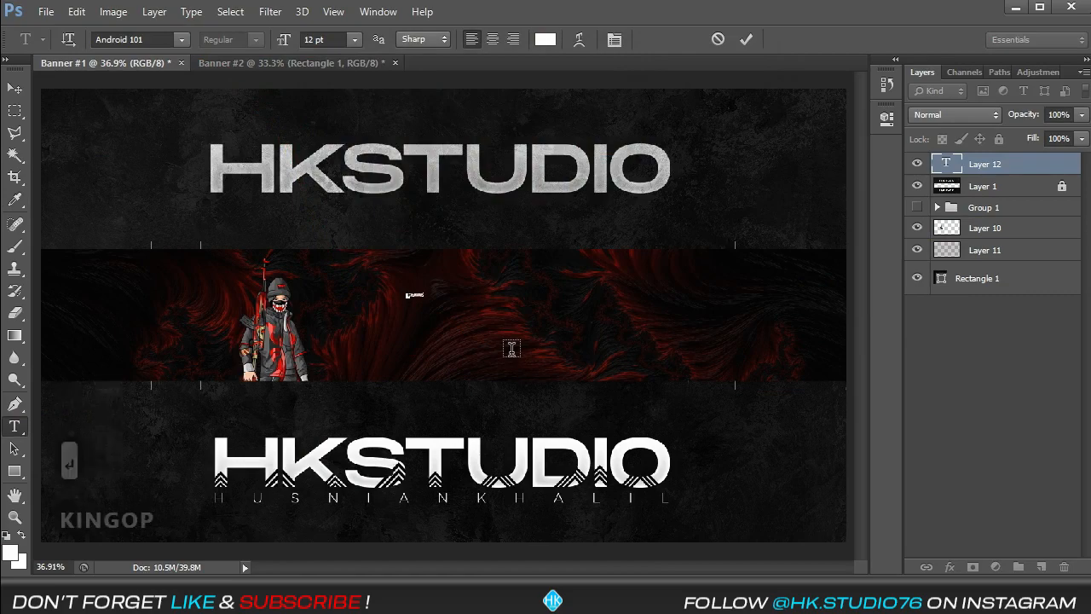
type("INGOP#)@")
key("Return")
key("v")
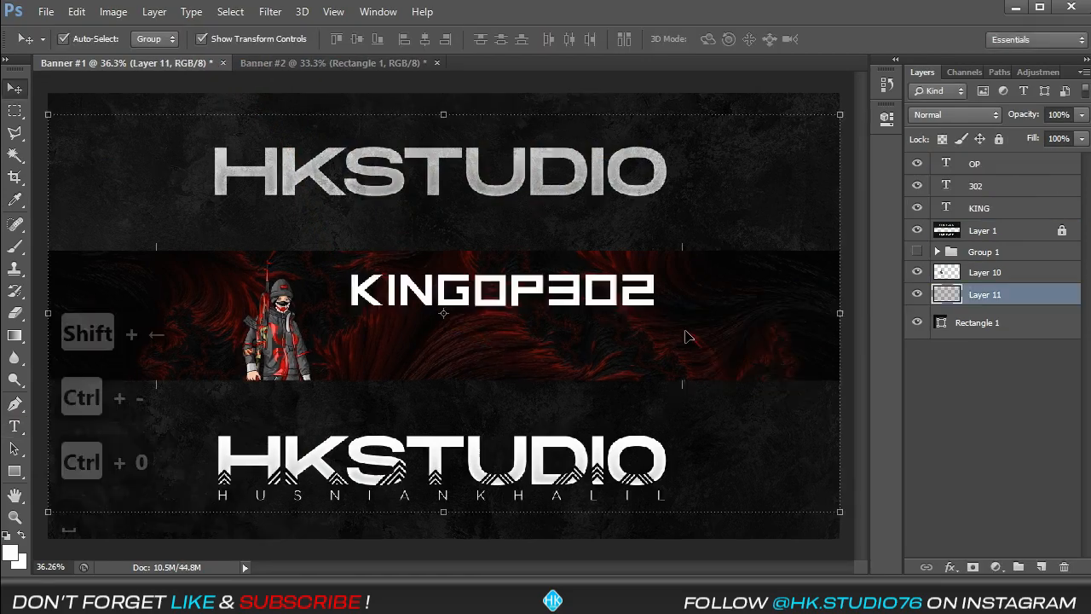
key("ctrl+equal")
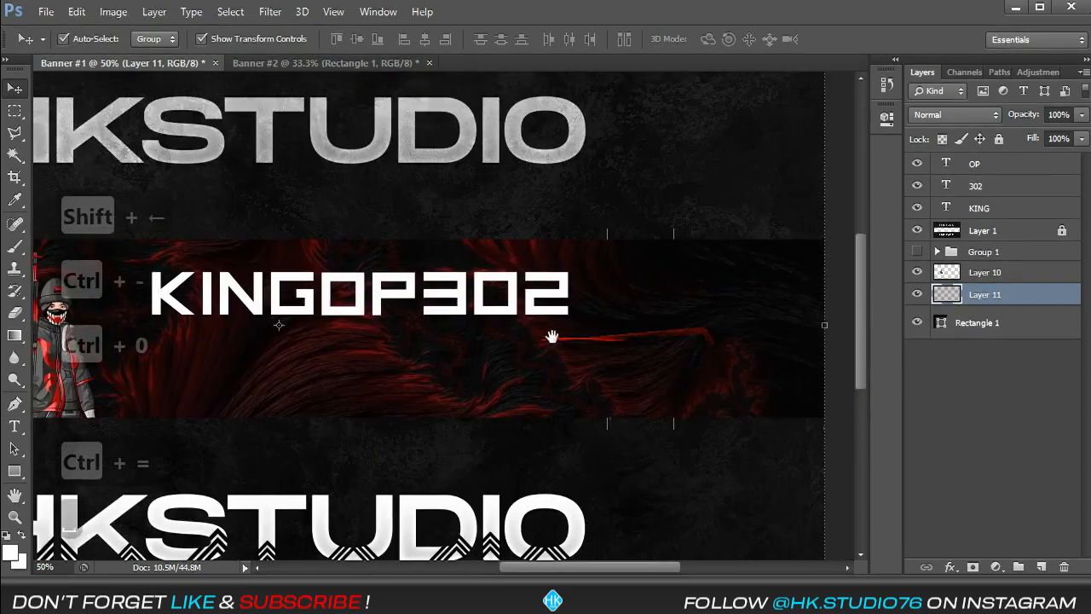
left_click_drag(337, 352, 387, 353)
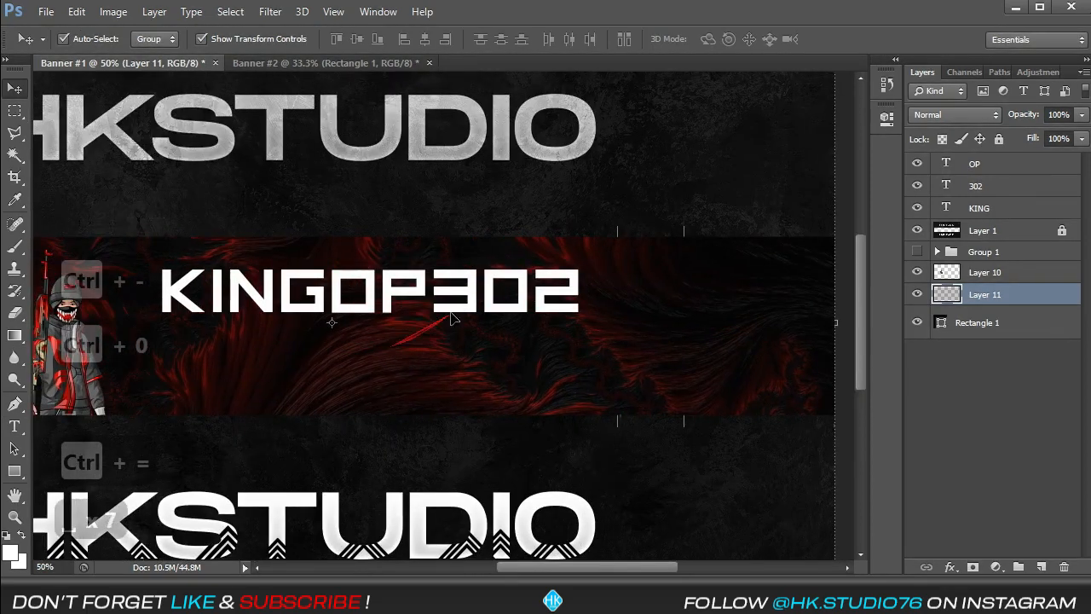
key("ctrl+z")
Scale the KING, OP and 302 text layers together to about 94%.
left_click(554, 292)
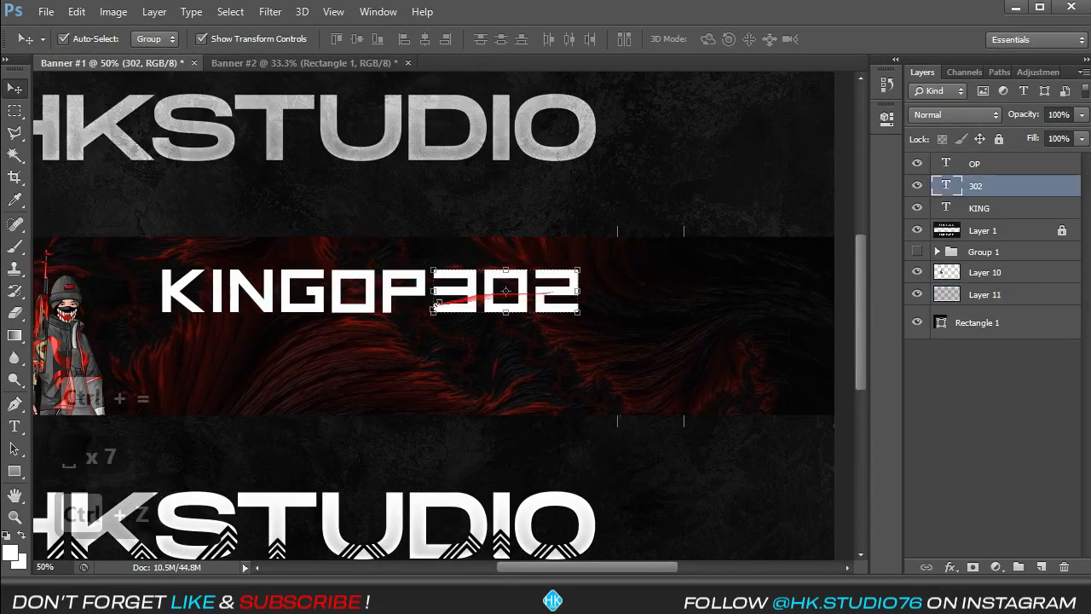
left_click(379, 292)
left_click(249, 304)
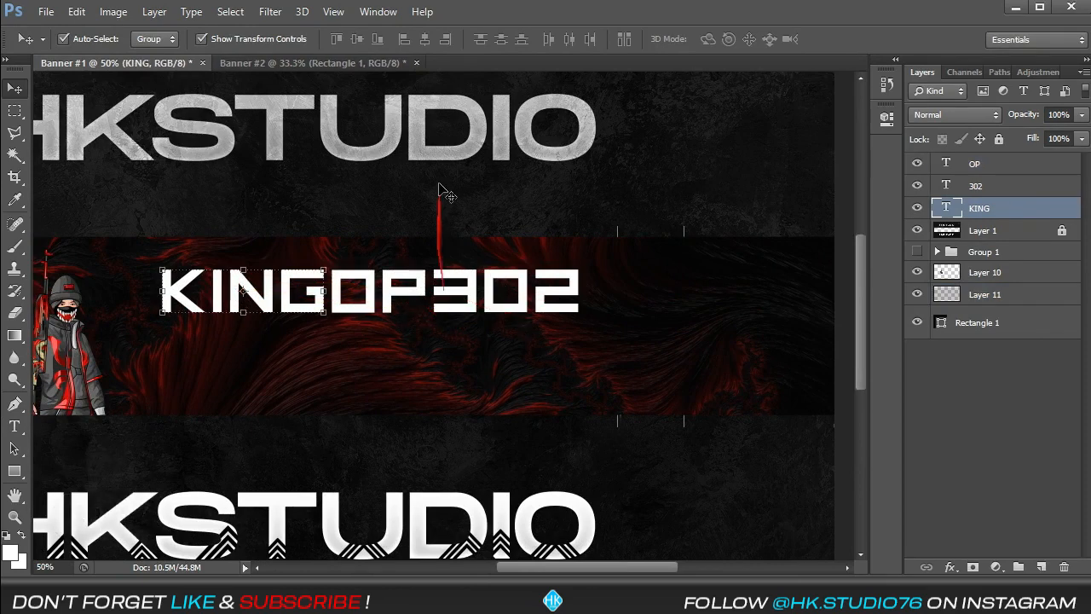
scroll(435, 303, "left", 2)
left_click(474, 300, "shift")
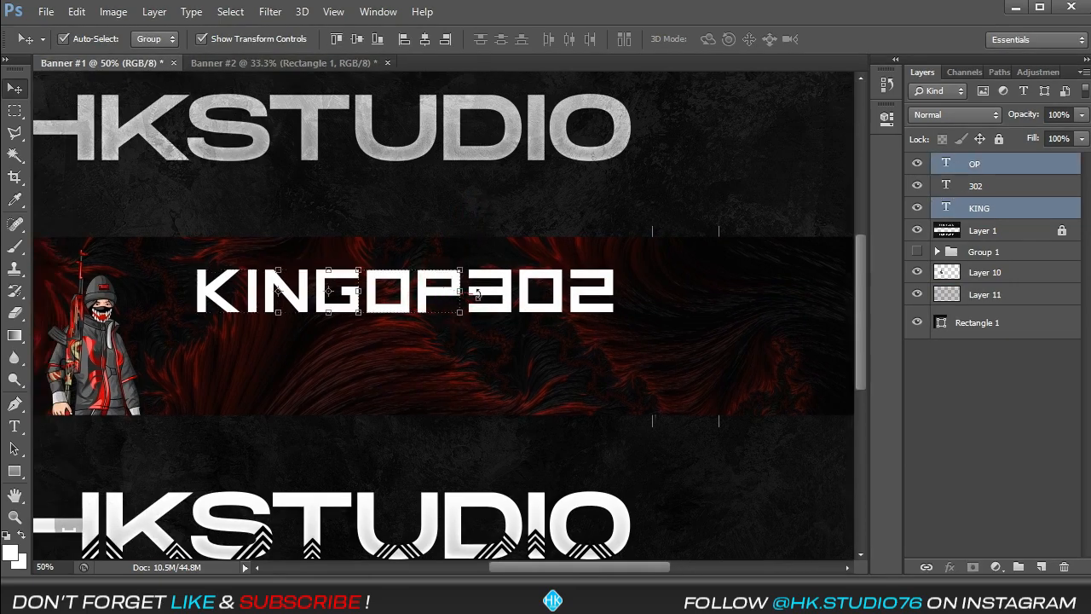
left_click(500, 300, "shift")
left_click_drag(610, 273, 587, 275)
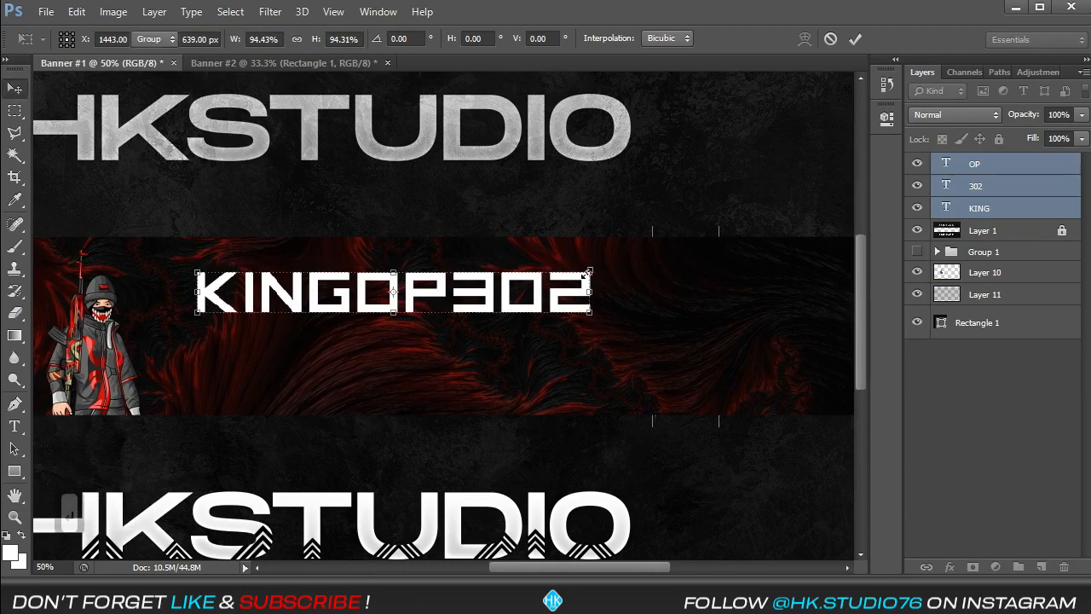
key("Return")
Show the rulers and place two vertical guides on the inner safe-area marks at both ends of the banner strip.
key("ctrl+r")
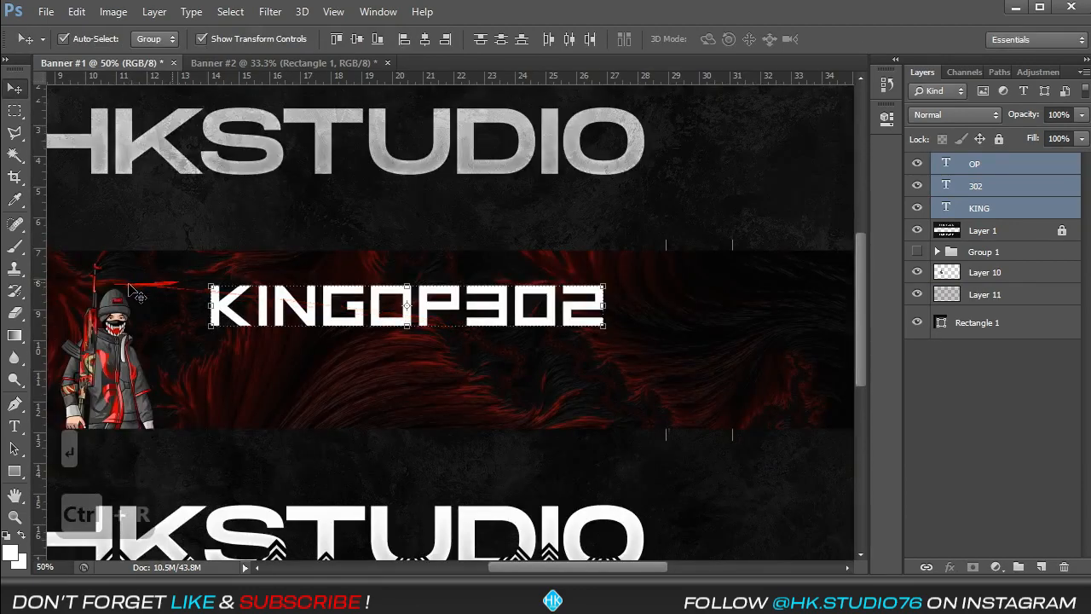
left_click_drag(39, 247, 667, 290)
left_click_drag(466, 303, 599, 292)
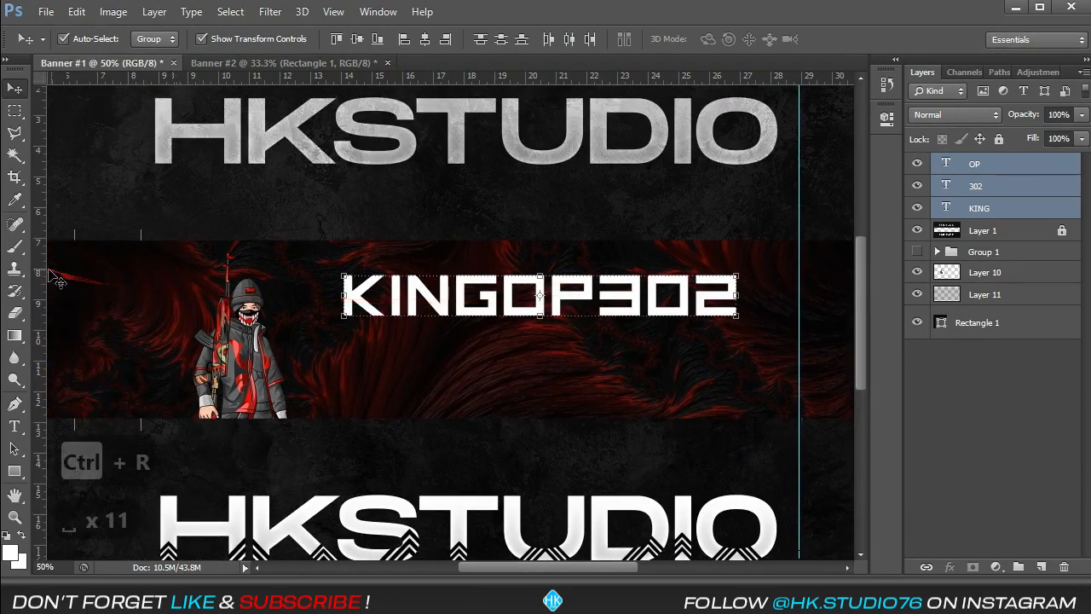
left_click_drag(39, 274, 141, 271)
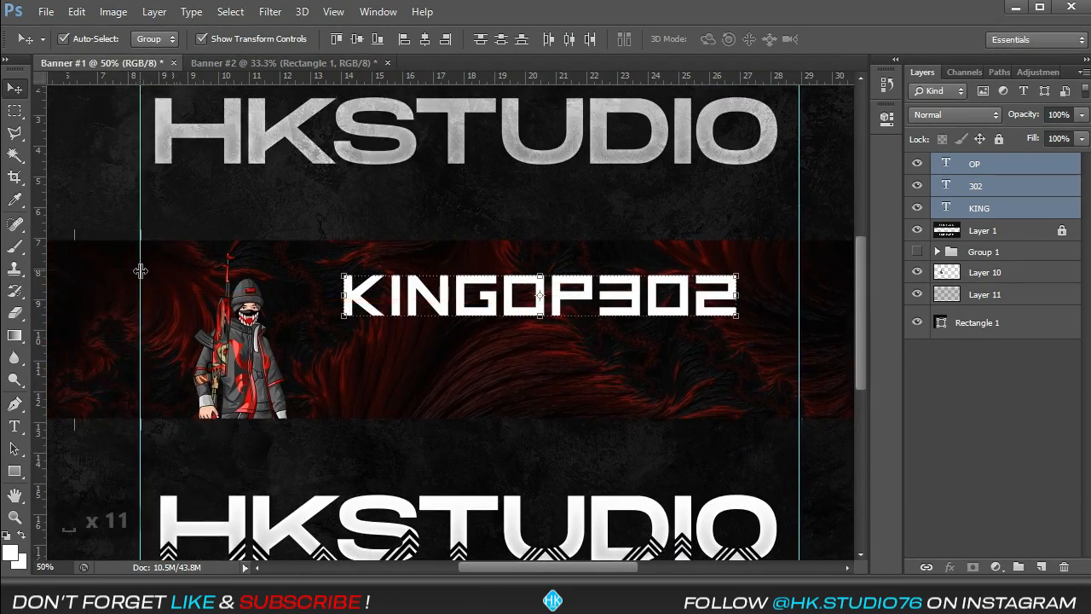
Move the three selected text layers slightly down within the banner strip and deselect them.
left_click_drag(310, 312, 267, 301)
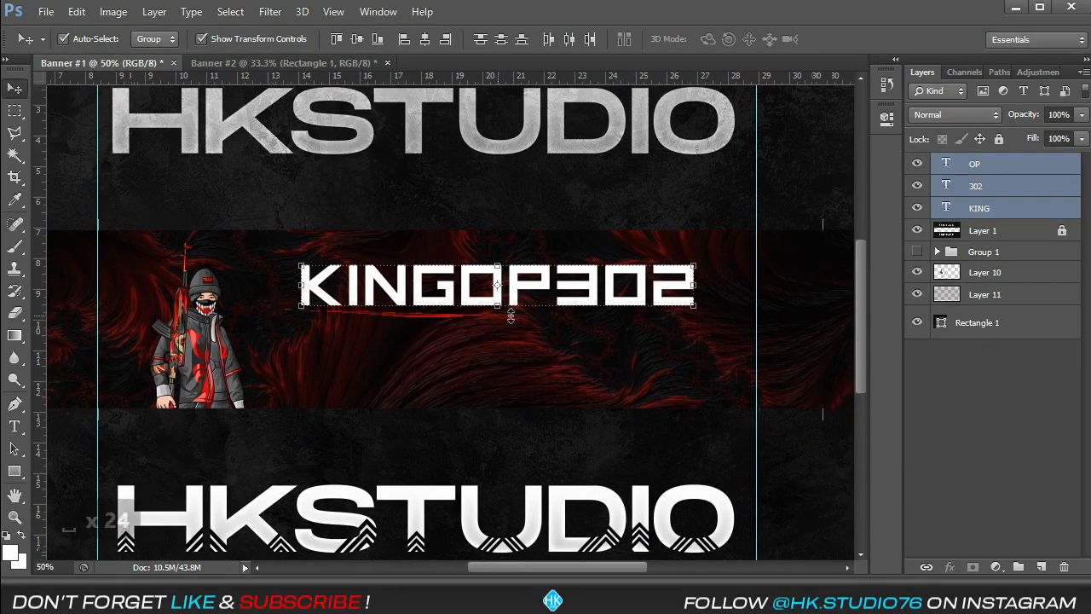
left_click_drag(595, 294, 595, 304)
left_click(1033, 398)
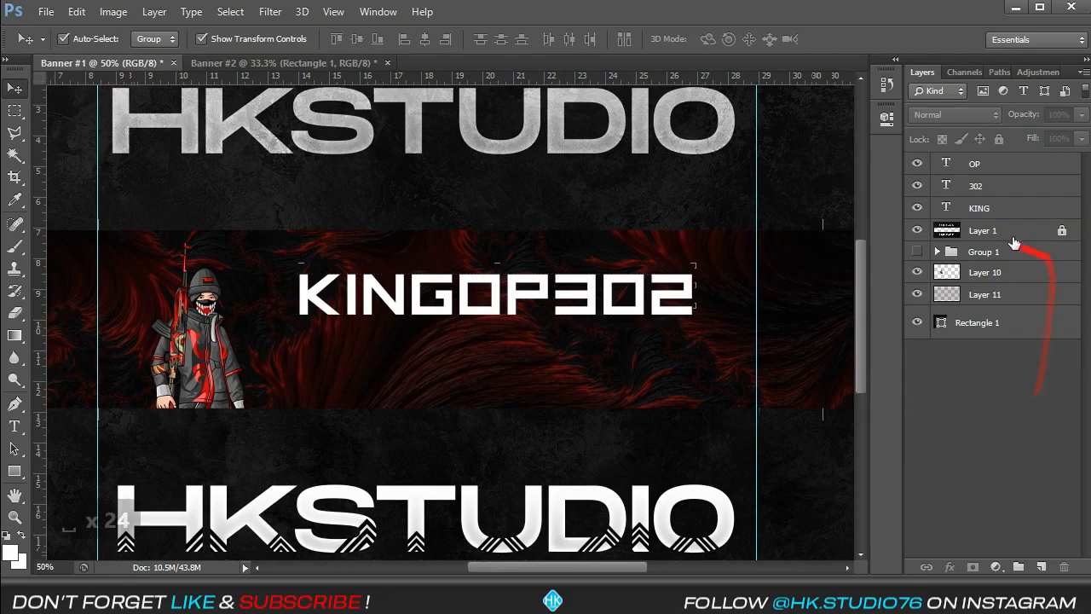
Add a Gradient Overlay to the KING text layer and load the purple-to-white preset in the Gradient Editor.
left_click(998, 208)
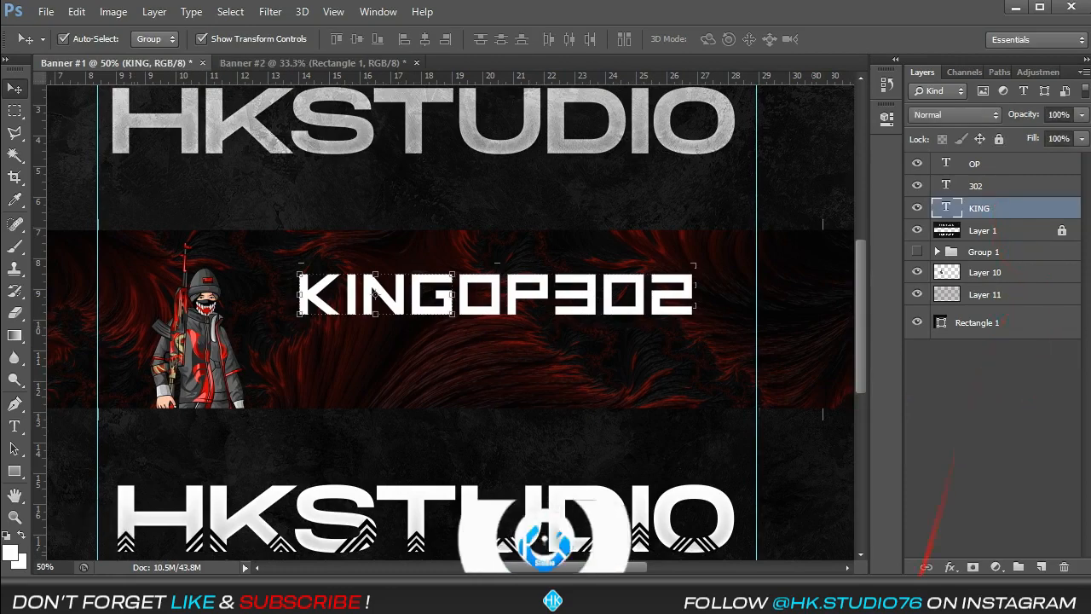
left_click(950, 567)
left_click(974, 493)
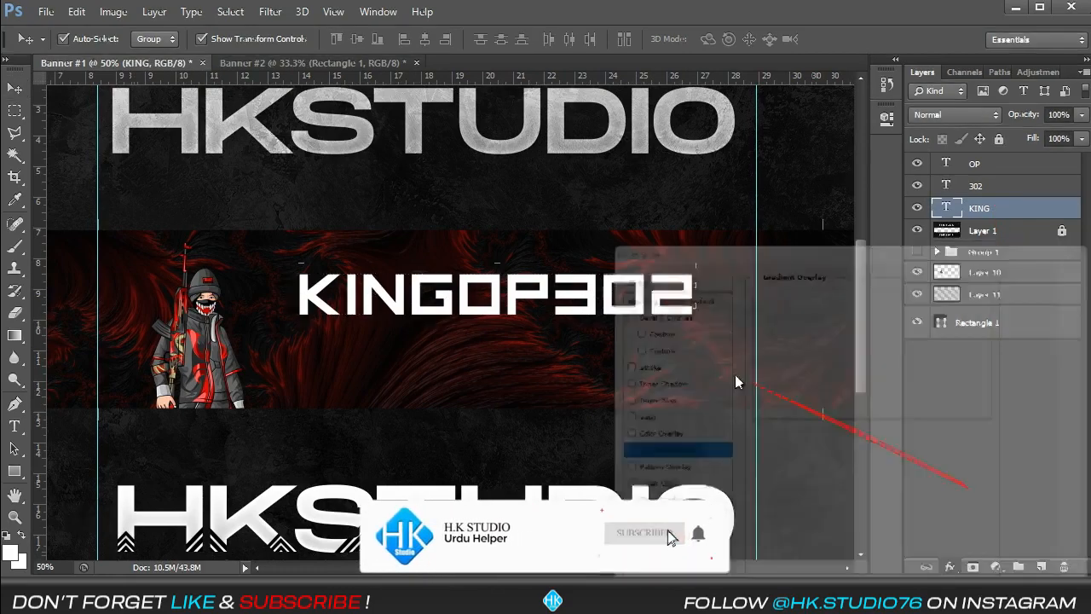
left_click_drag(684, 239, 732, 115)
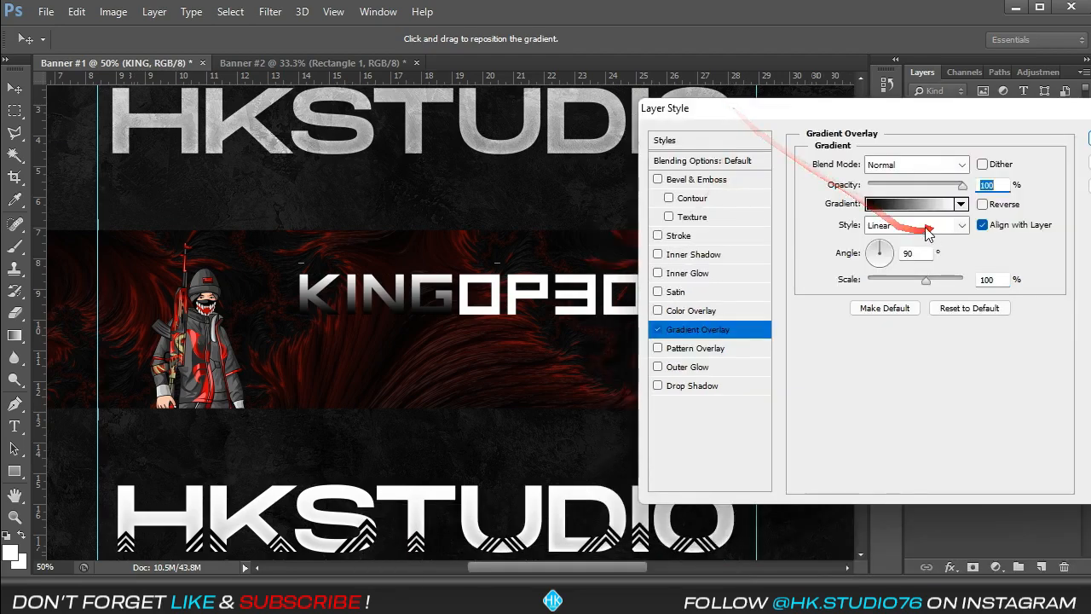
left_click(903, 205)
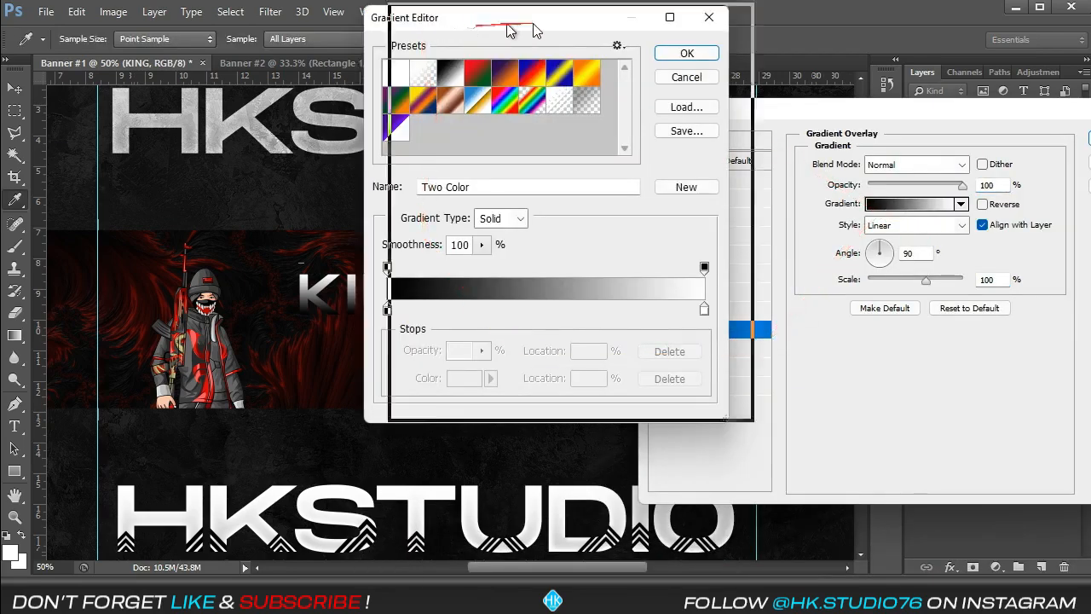
left_click_drag(516, 26, 744, 43)
left_click(616, 149)
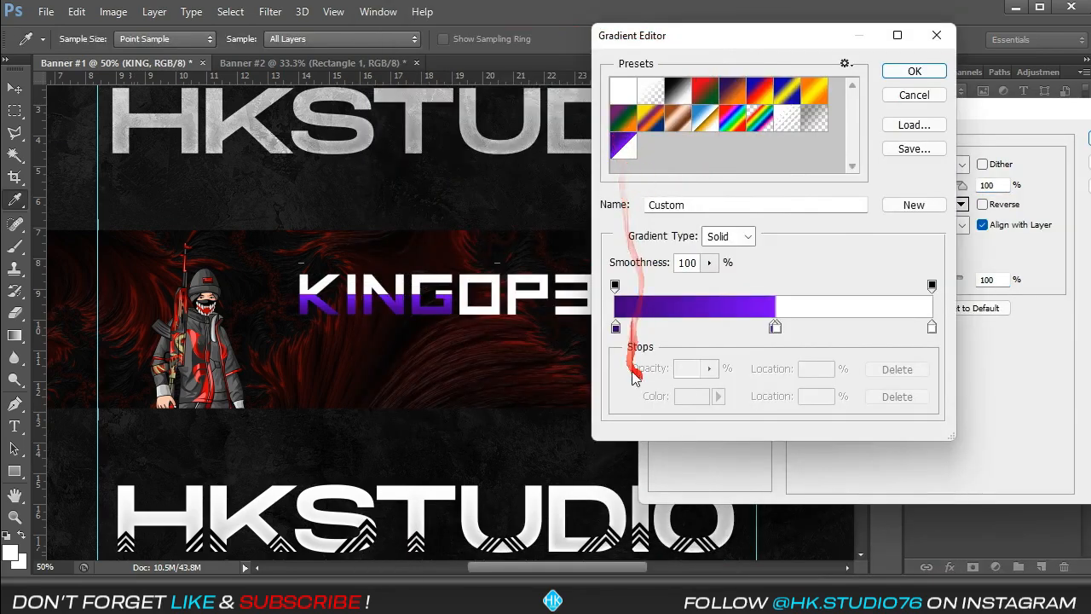
Recolour the gradient stop at 0% to dark red, hex 830000.
left_click(615, 329)
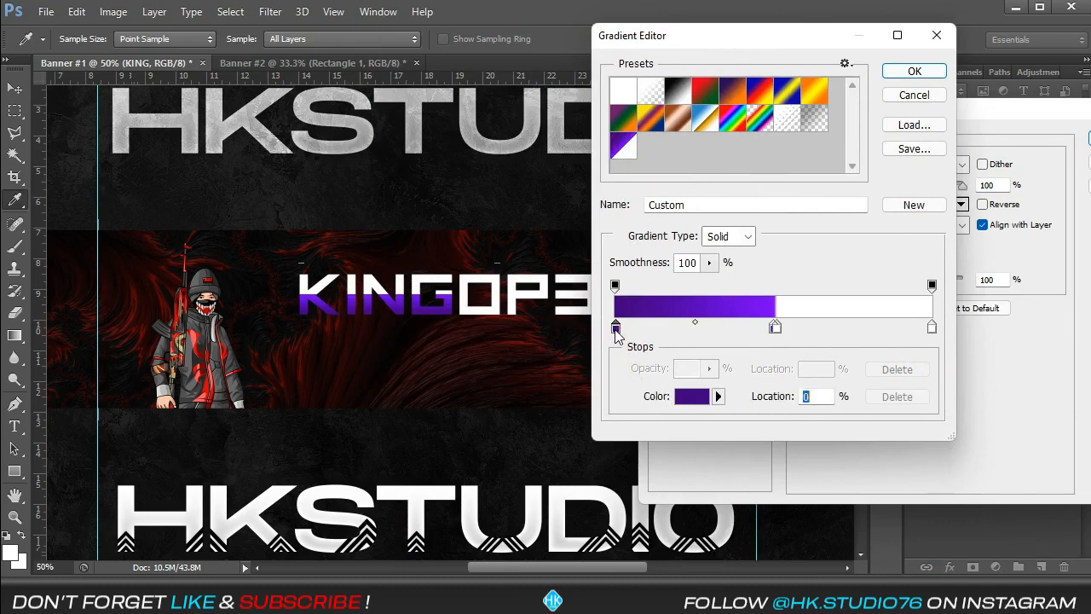
left_click(691, 397)
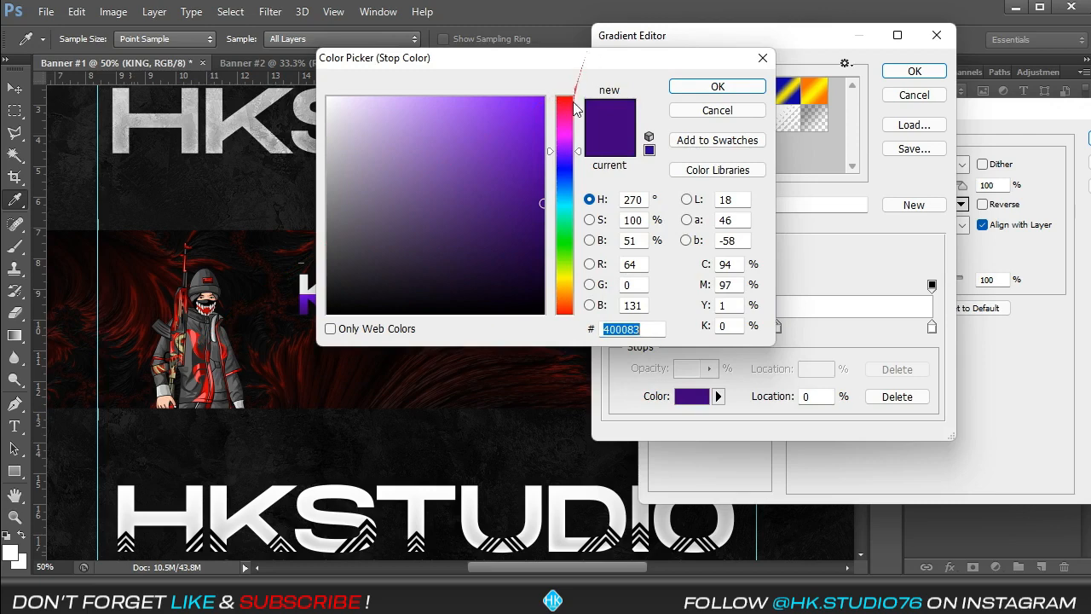
left_click_drag(567, 111, 569, 76)
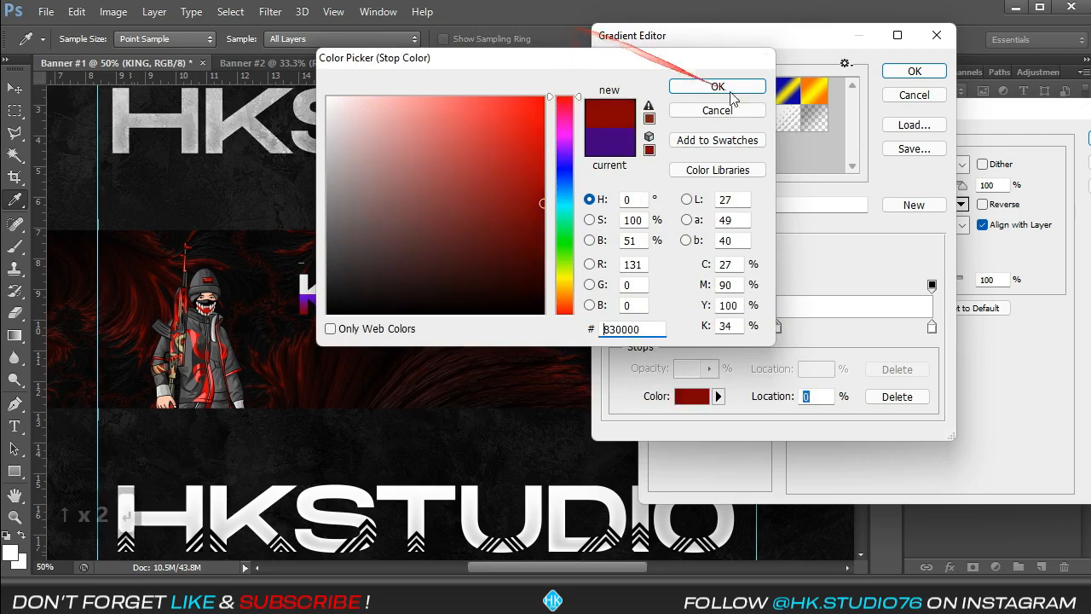
left_click(717, 86)
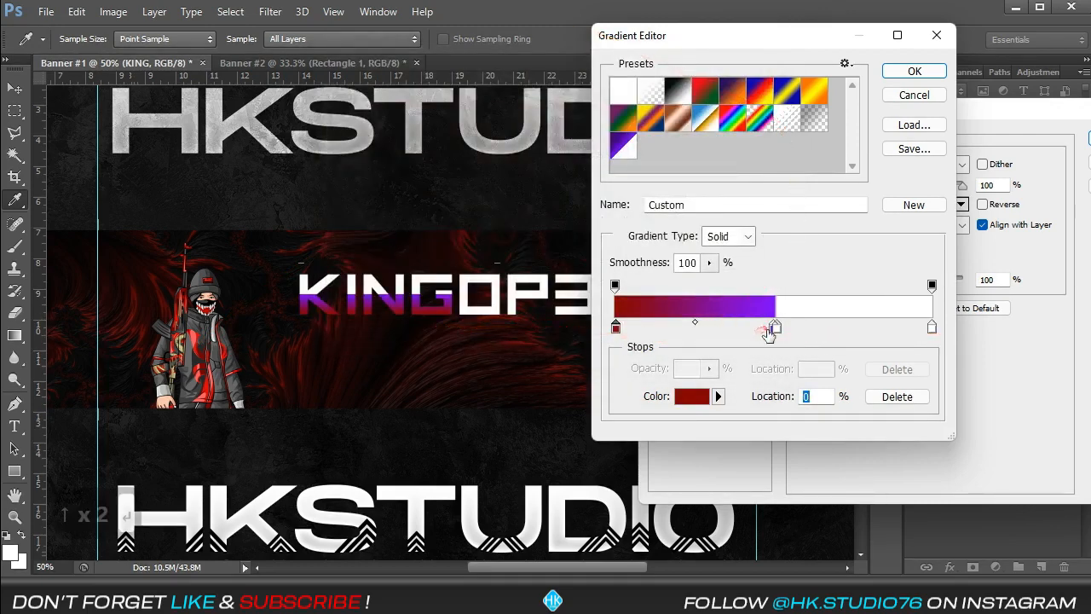
Recolour the purple gradient stop at 50% to bright red and accept the edited gradient.
left_click(687, 398)
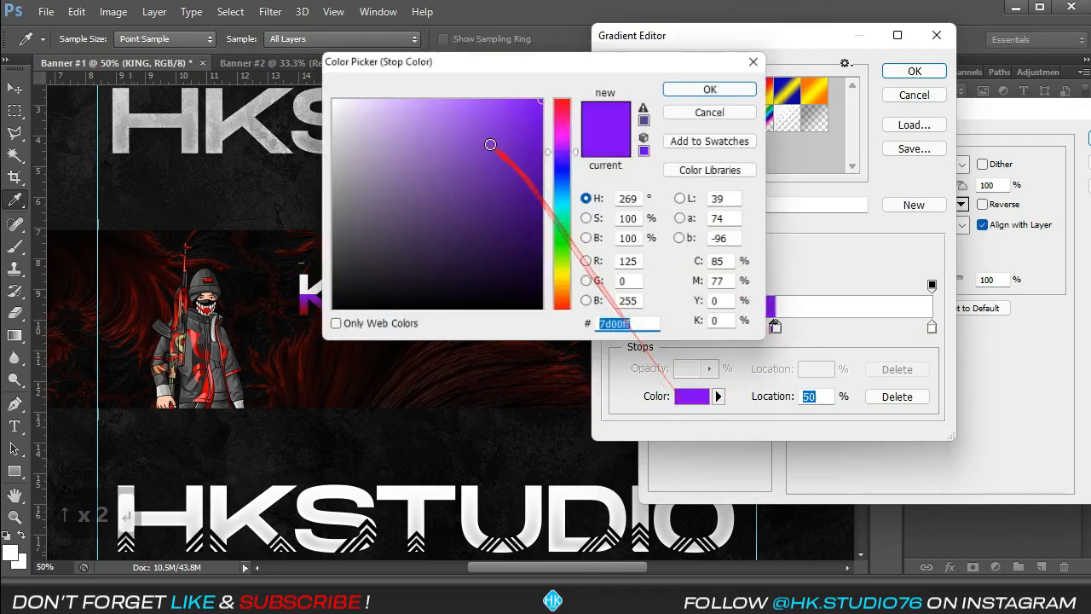
left_click_drag(566, 104, 578, 49)
key("Return")
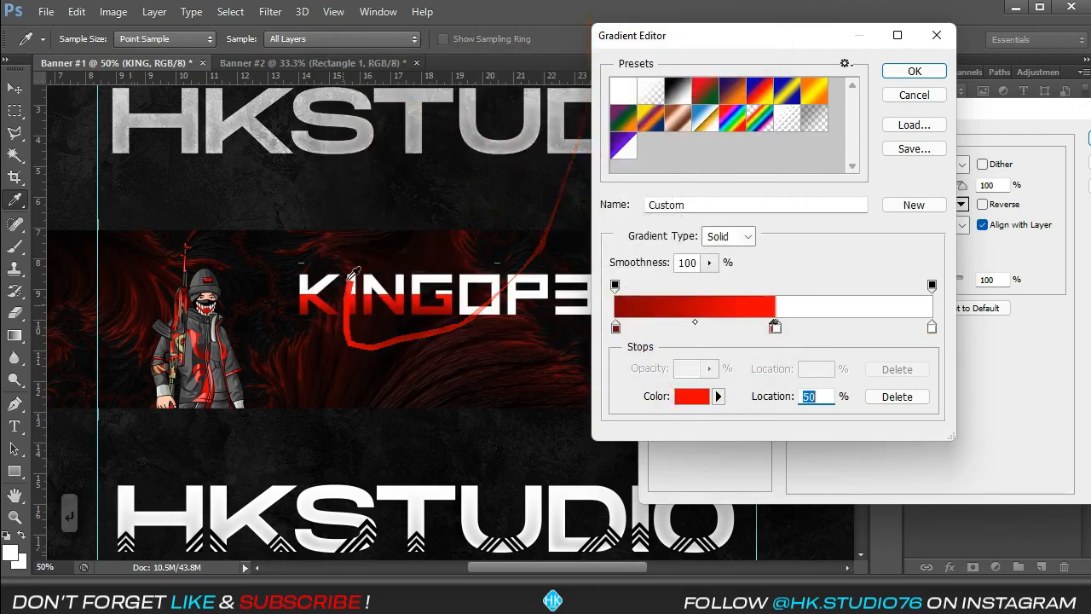
key("Return")
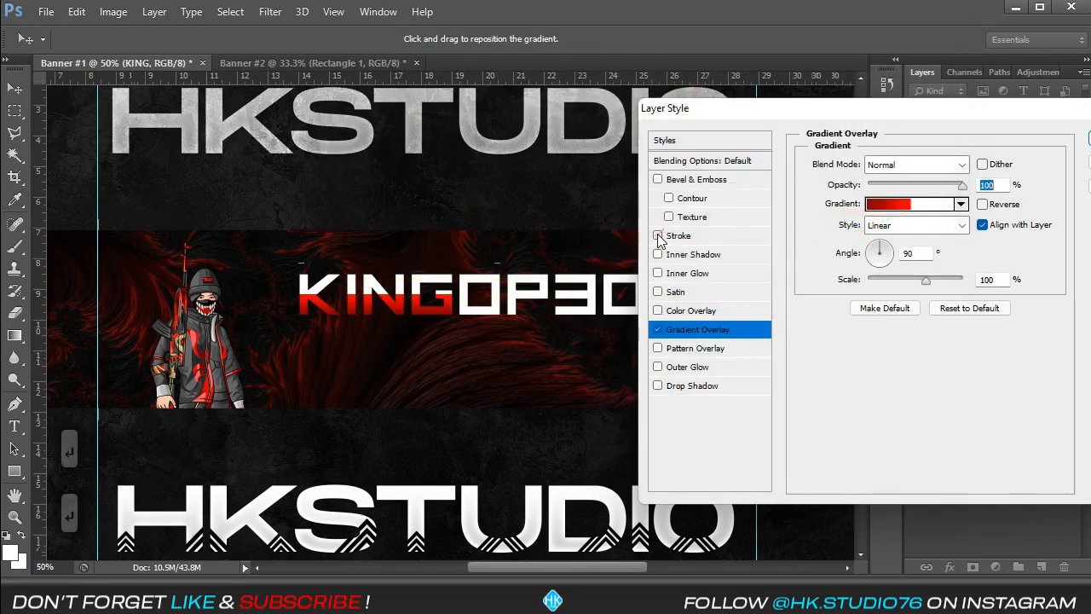
Add a white 3 px Stroke positioned Inside to the KING text and apply the layer style.
left_click(687, 236)
left_click(887, 183)
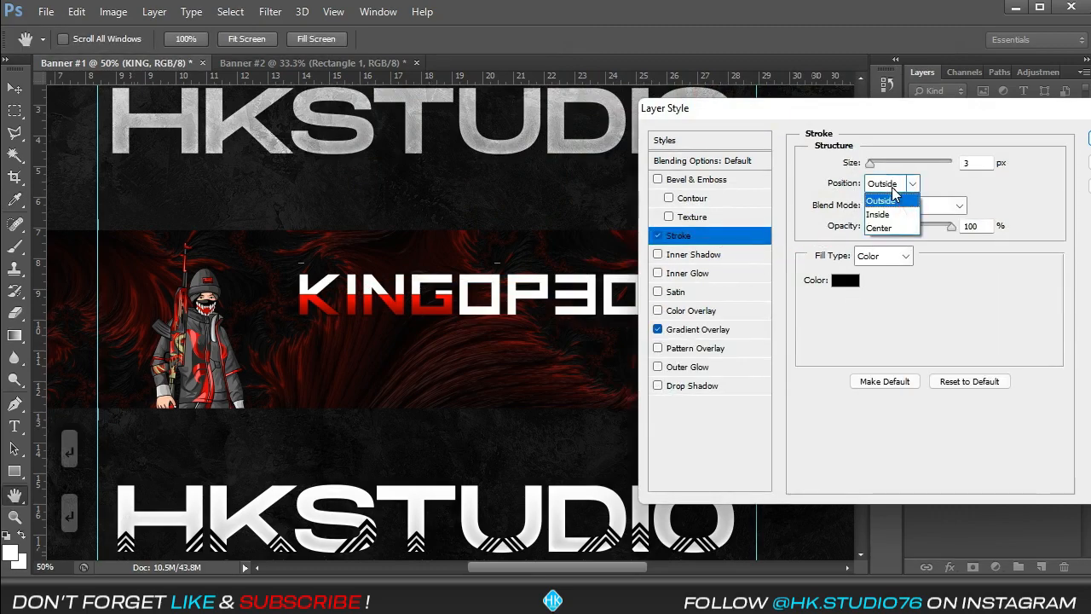
left_click(871, 214)
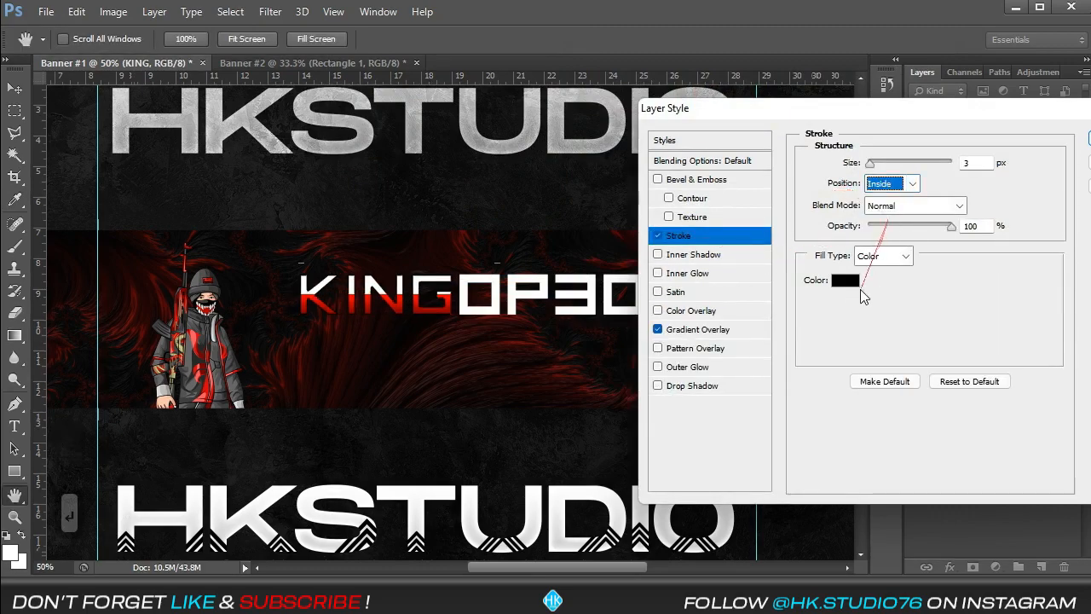
left_click(849, 289)
left_click_drag(426, 216, 261, 46)
key("Return")
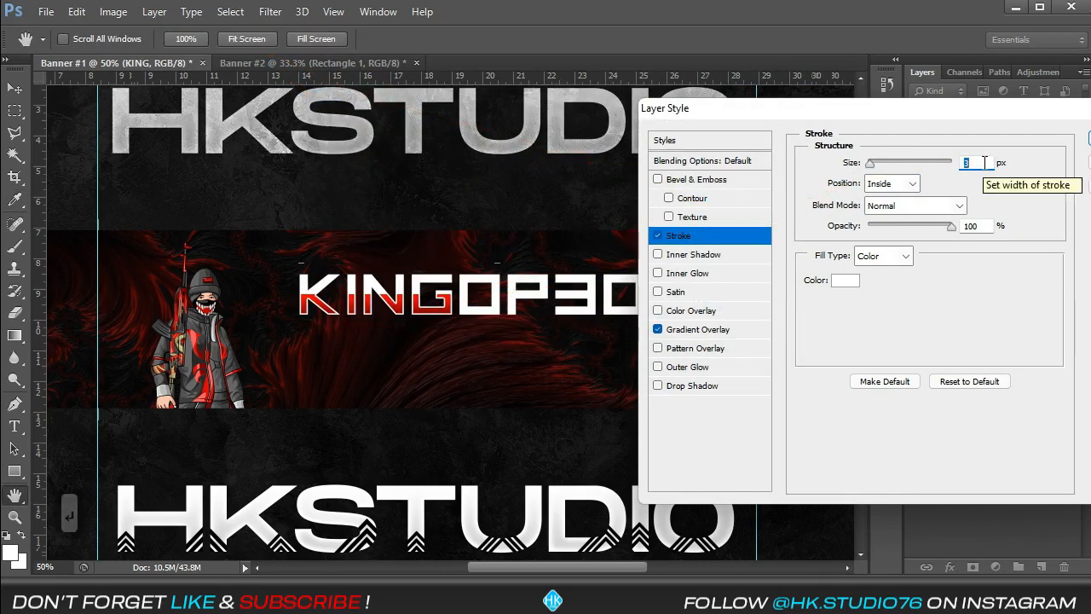
key("Return")
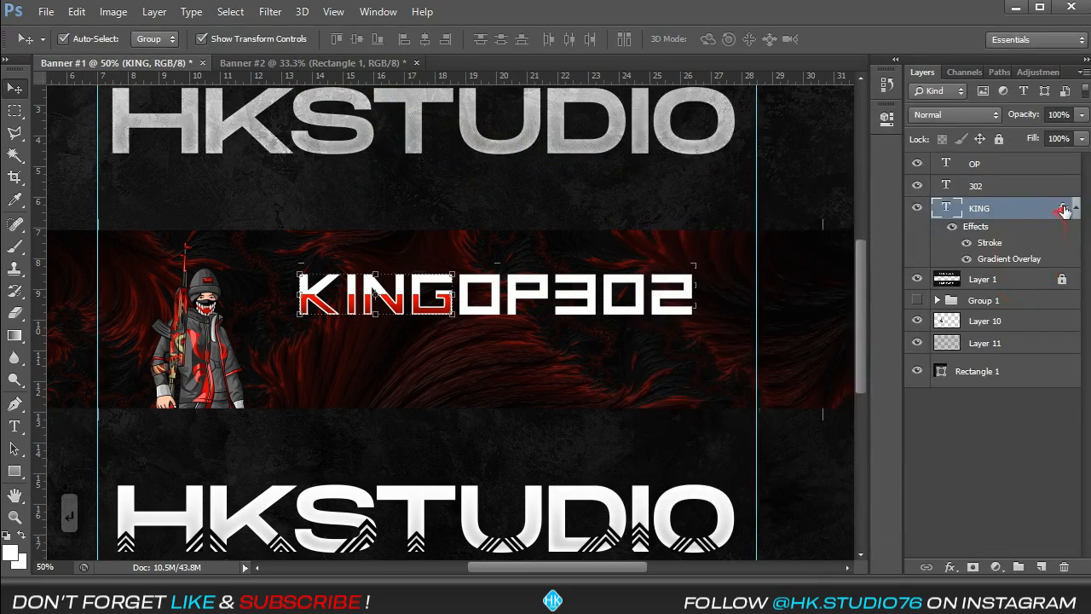
Copy KING's layer style to the 302 and OP layers, and reverse the Gradient Overlay on OP.
left_click_drag(1061, 213, 1055, 176)
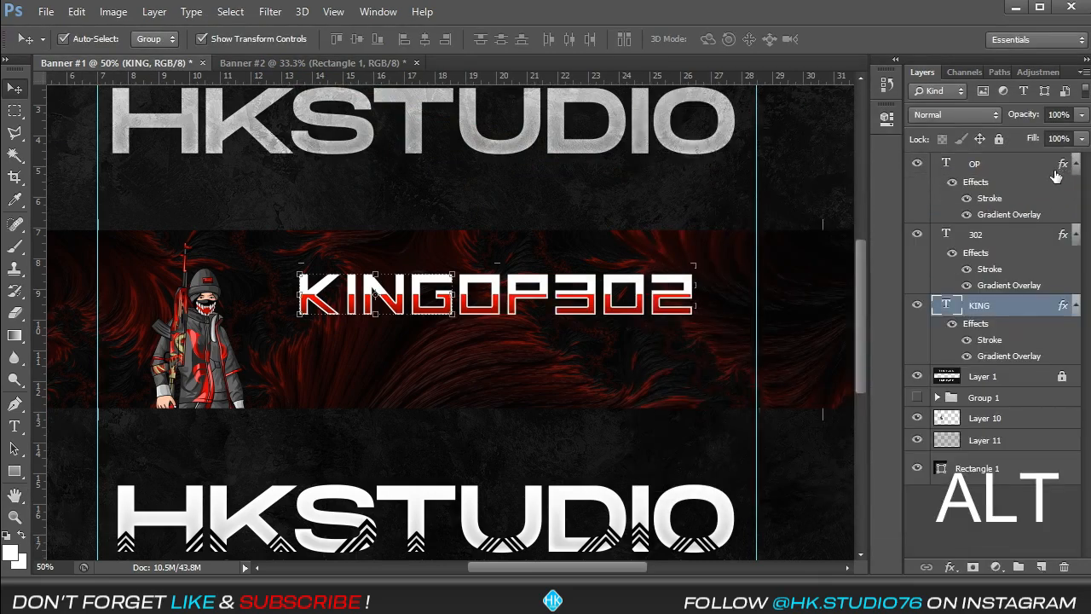
left_click(1025, 217)
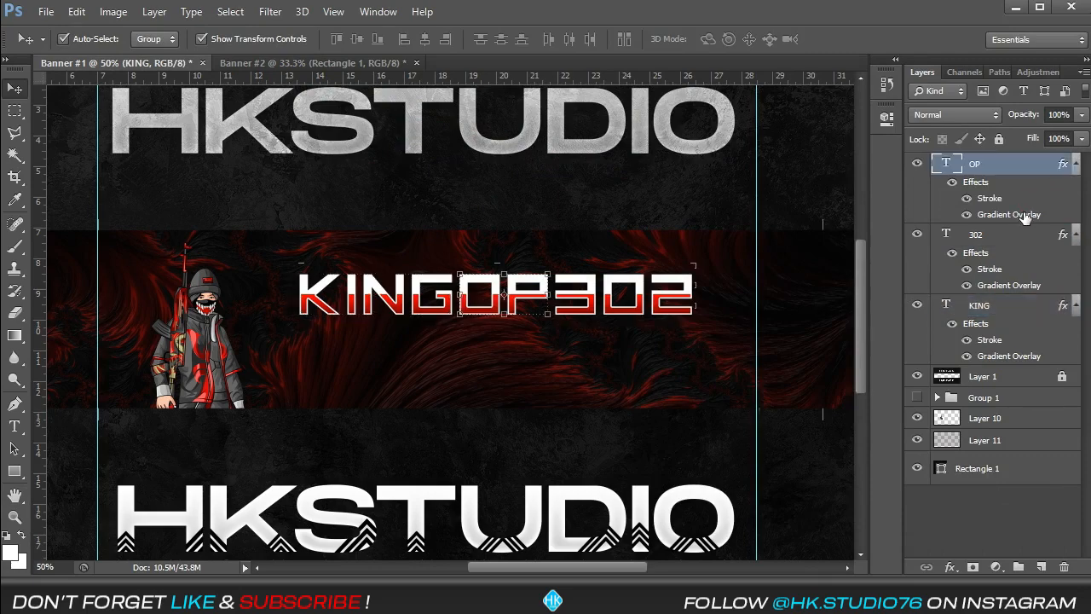
double_click(1026, 217)
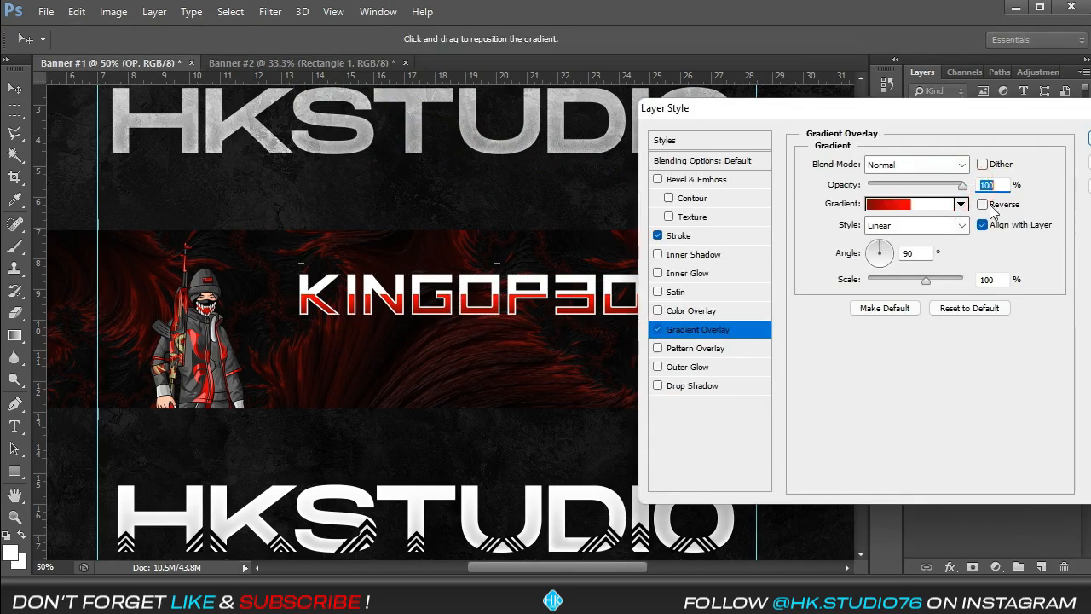
left_click(985, 205)
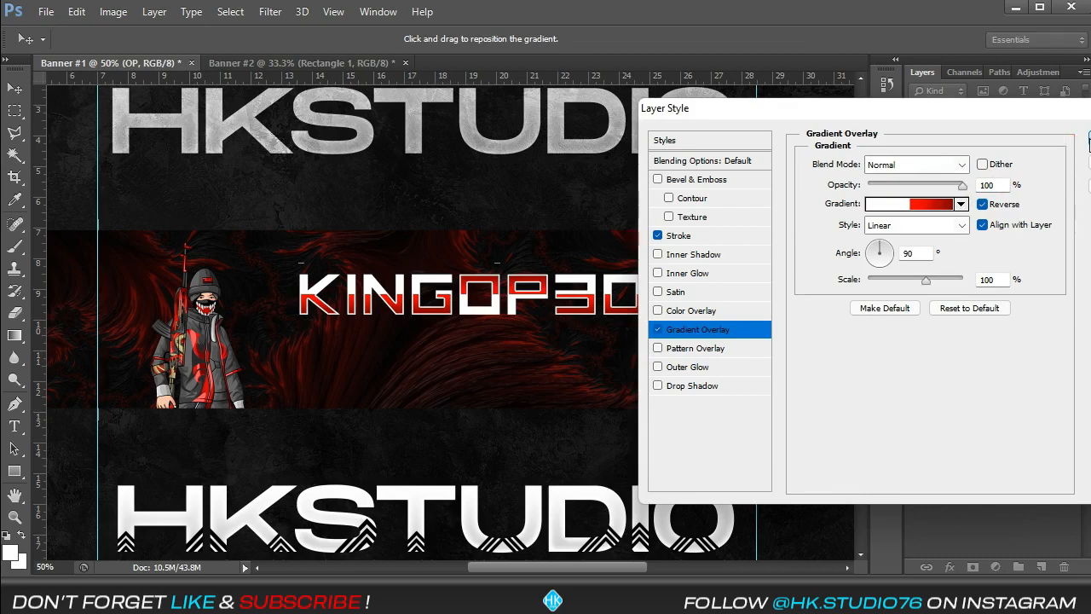
left_click(1089, 145)
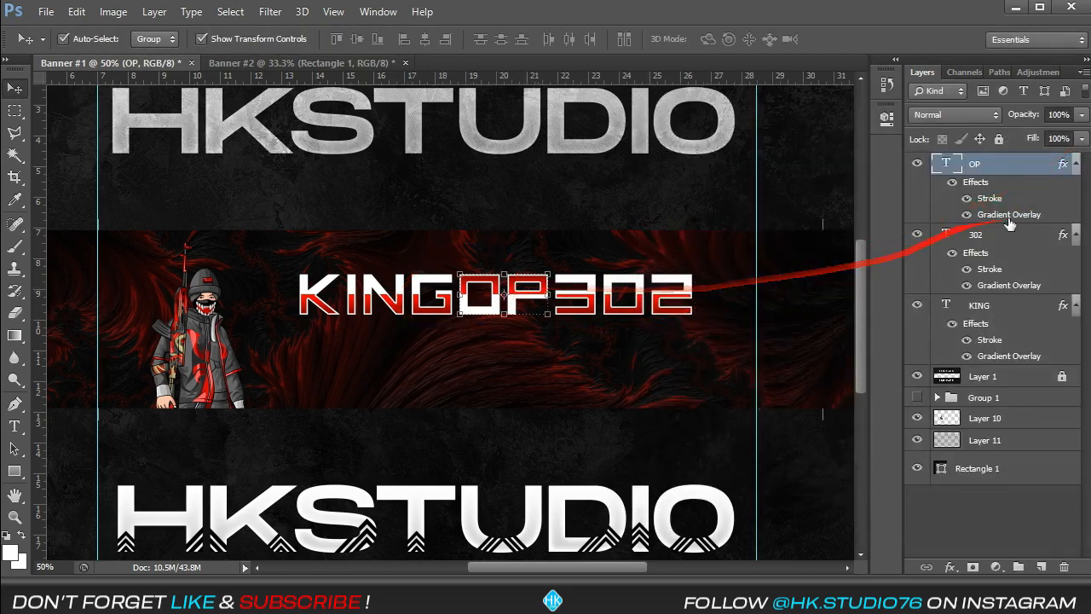
Collapse the effects lists and convert the OP, 302 and KING text layers into one smart object.
left_click(1075, 165)
left_click(1076, 186)
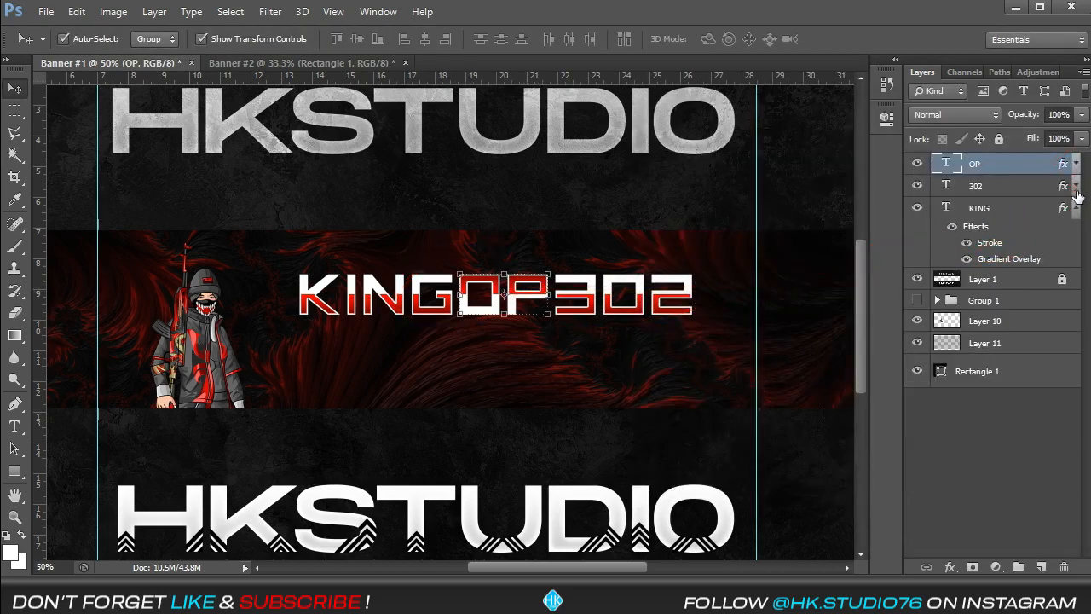
left_click(1076, 209)
left_click(1006, 208)
left_click(987, 164, "shift")
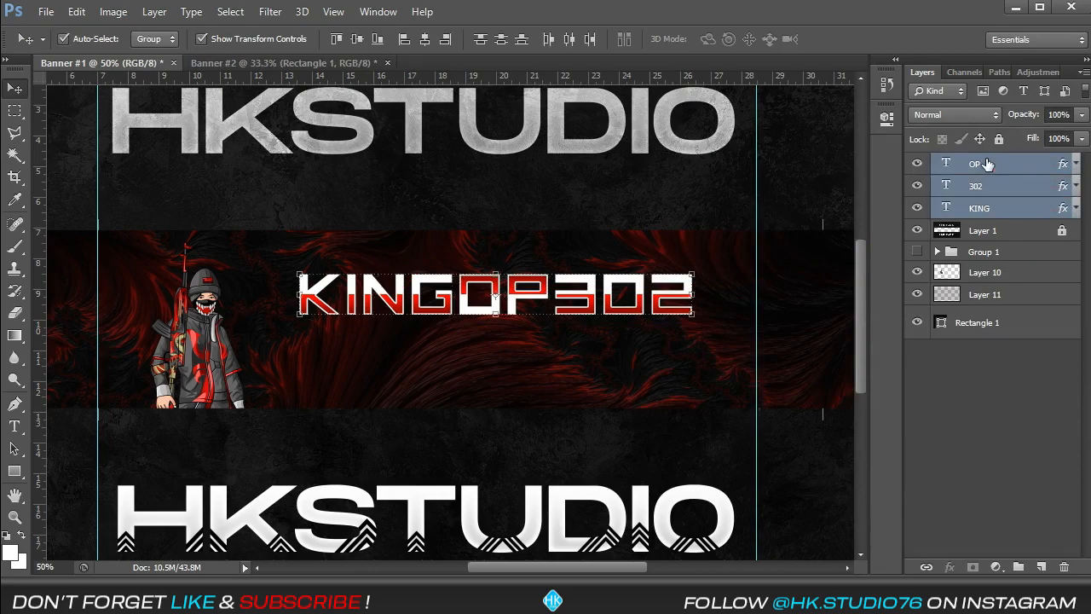
right_click(987, 164)
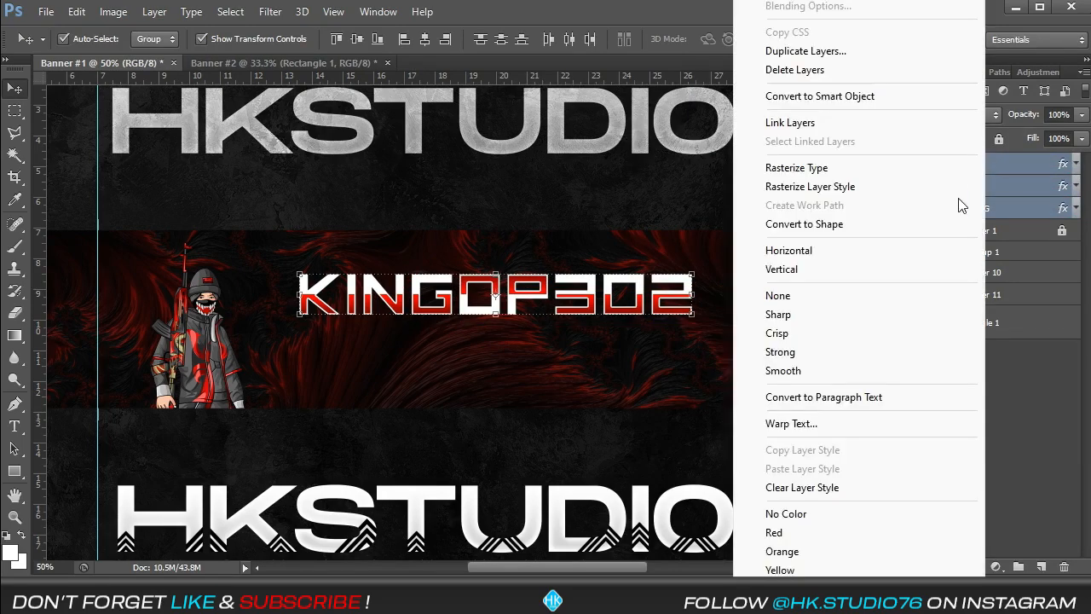
left_click(821, 98)
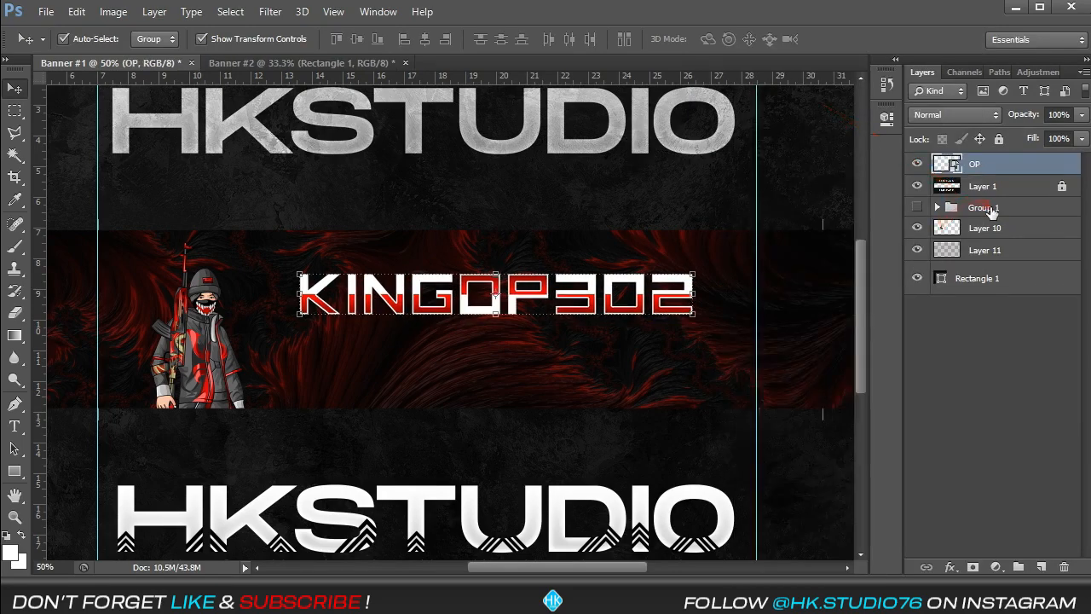
Duplicate the KINGOP302 smart object and rasterize the lower OP layer.
key("ctrl+j")
left_click(997, 188)
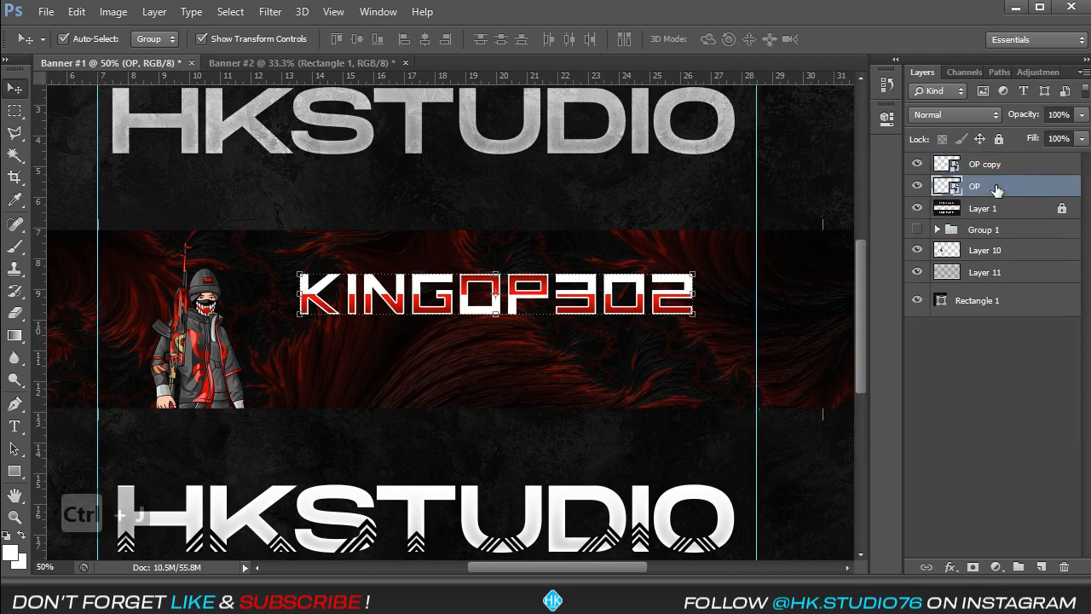
key("ctrl+u")
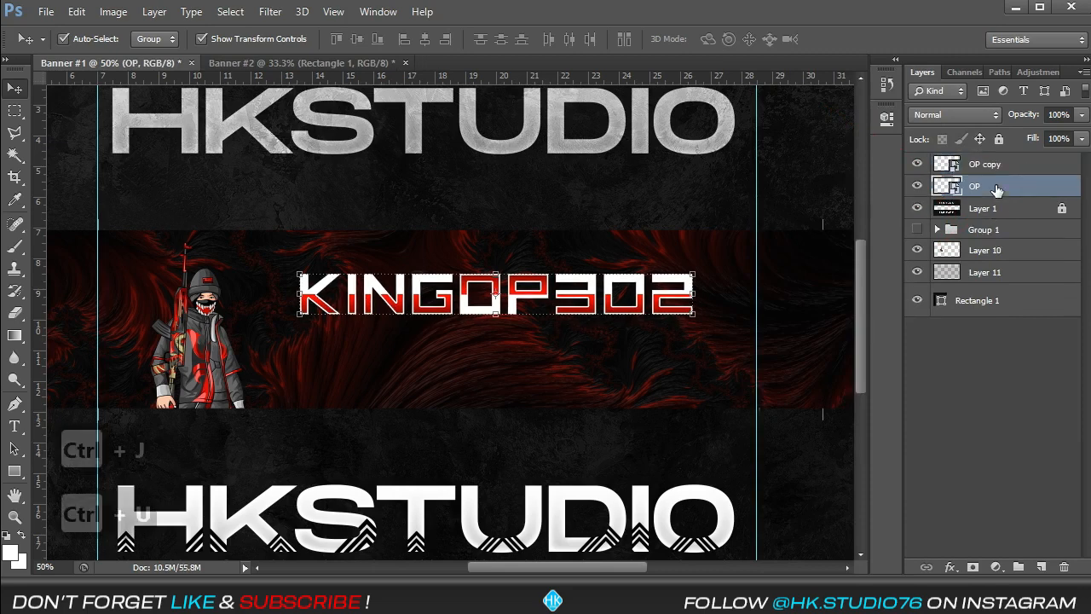
key("ctrl+e")
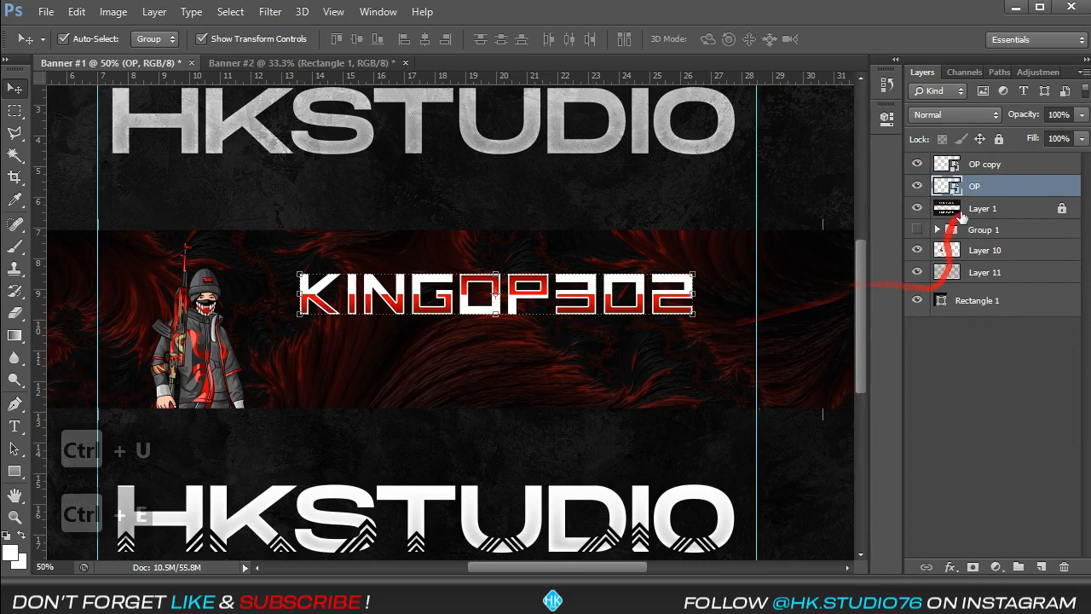
right_click(997, 188)
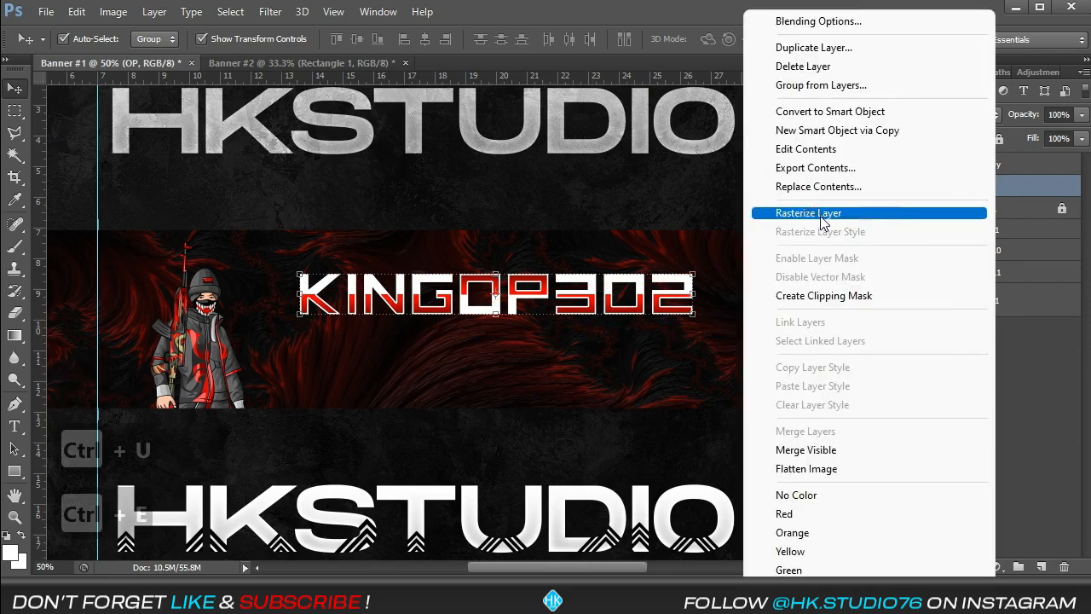
left_click(823, 213)
Turn the rasterized OP layer completely white with Hue/Saturation and nudge it slightly down behind the copy.
key("ctrl+u")
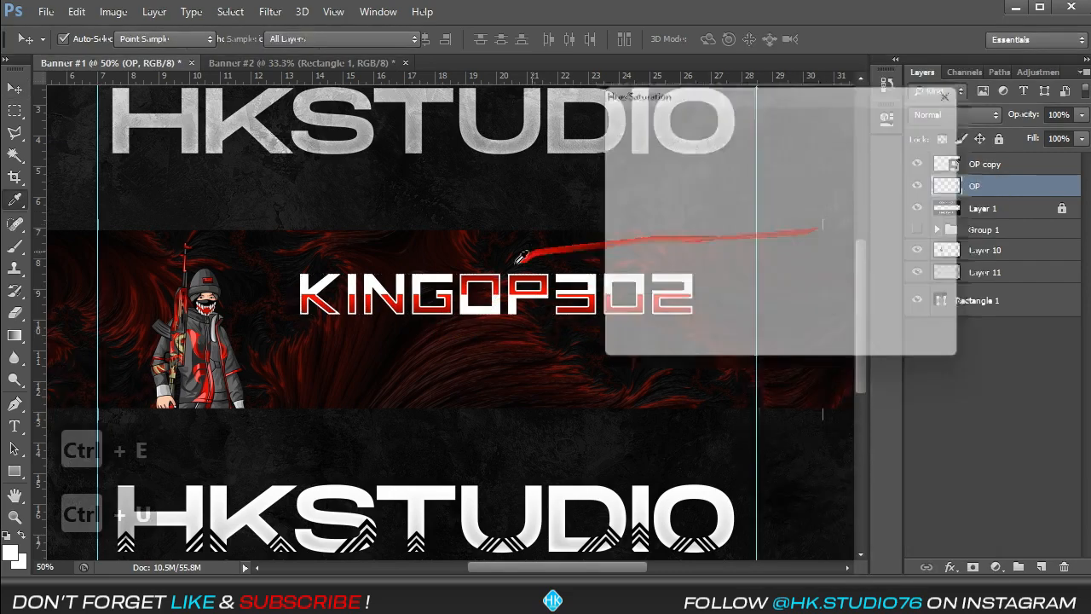
left_click_drag(745, 282, 852, 280)
key("Return")
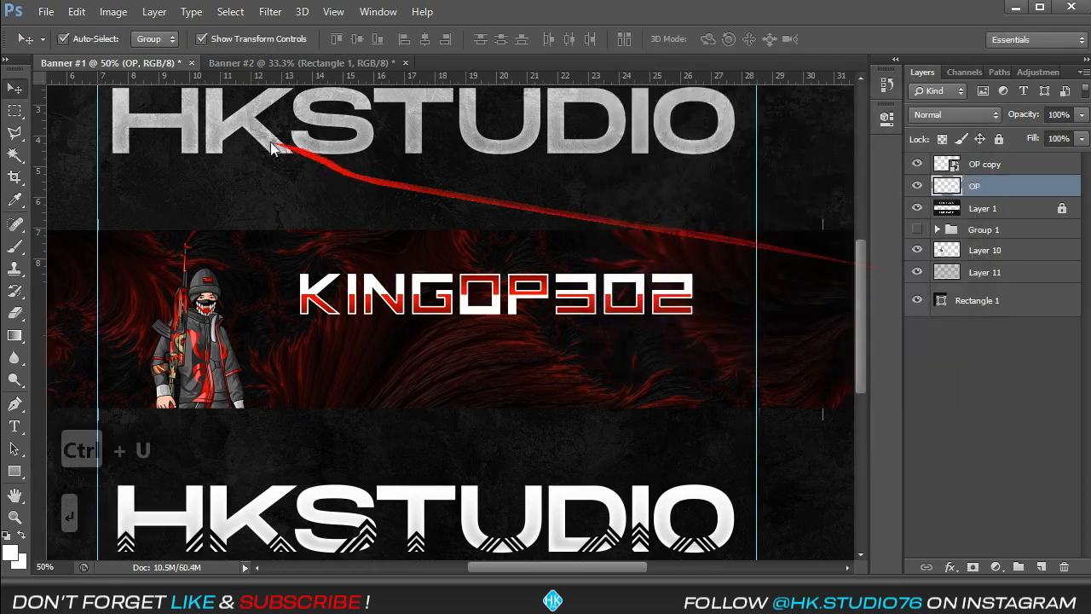
key("shift+Down")
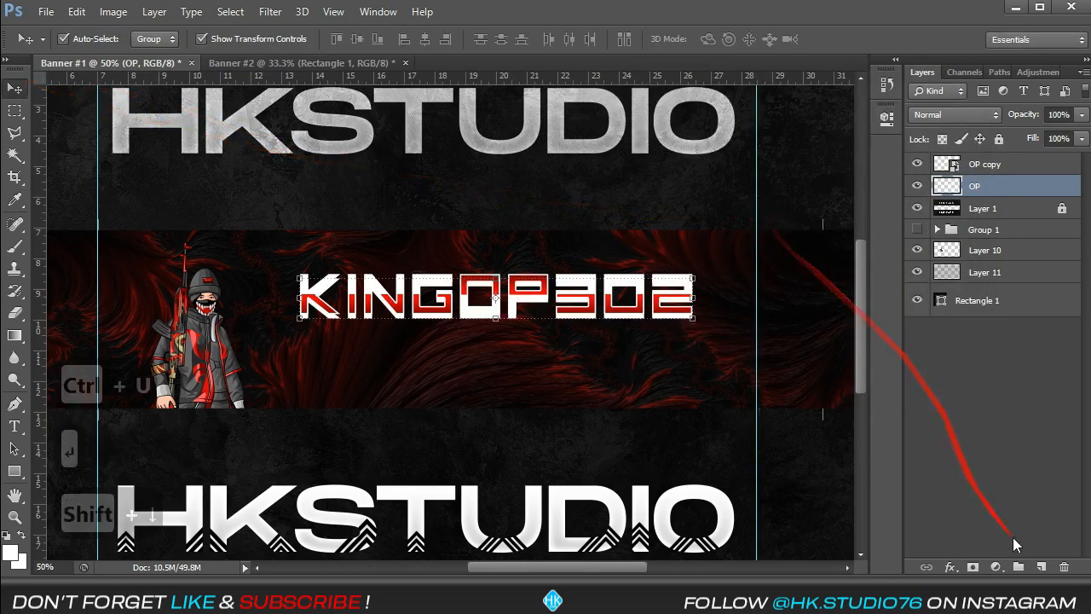
Add a Gradient Overlay to the OP layer, using the Red, Green preset with its green end stop changed to dark red.
left_click(949, 567)
left_click(980, 495)
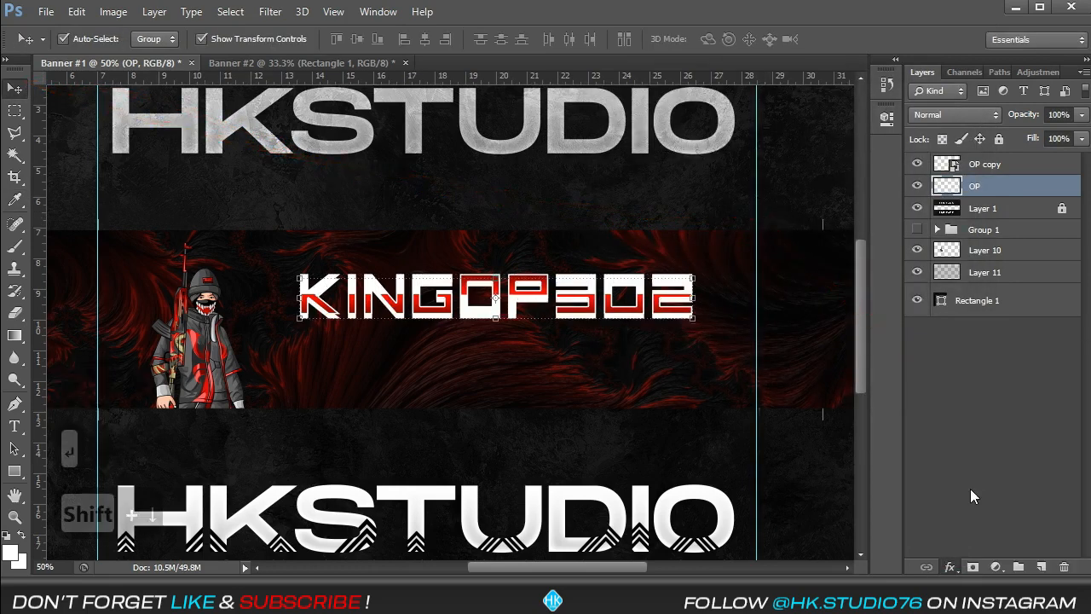
left_click(887, 207)
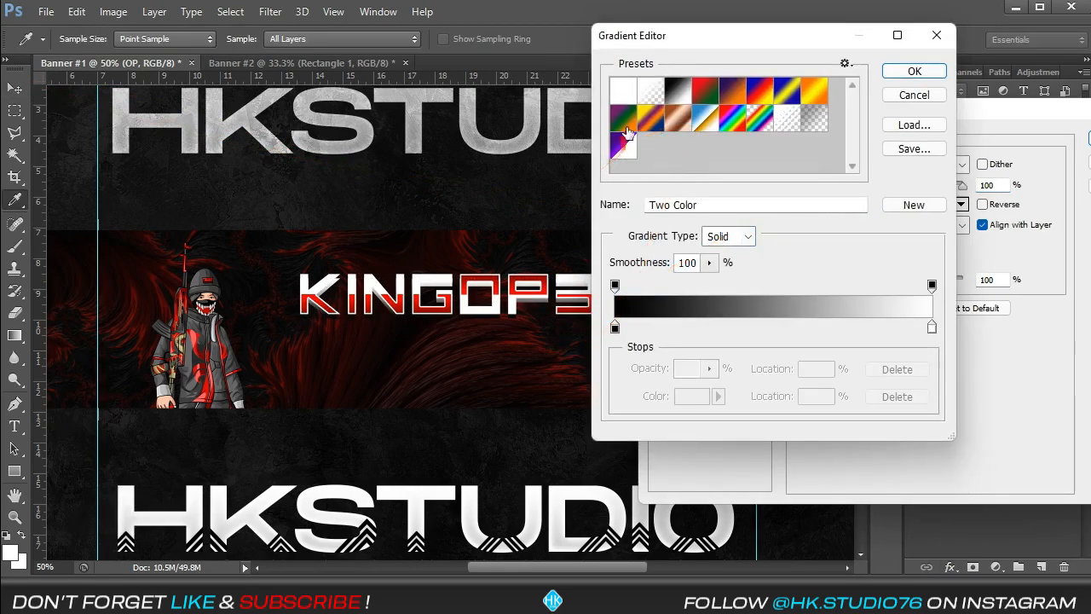
left_click(628, 132)
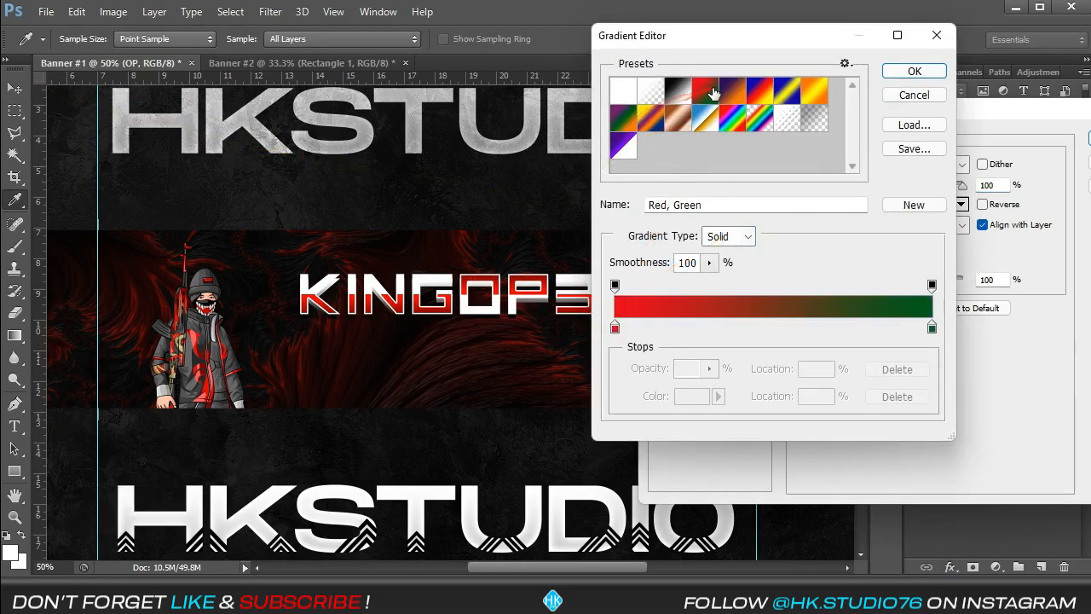
left_click(932, 330)
left_click(687, 401)
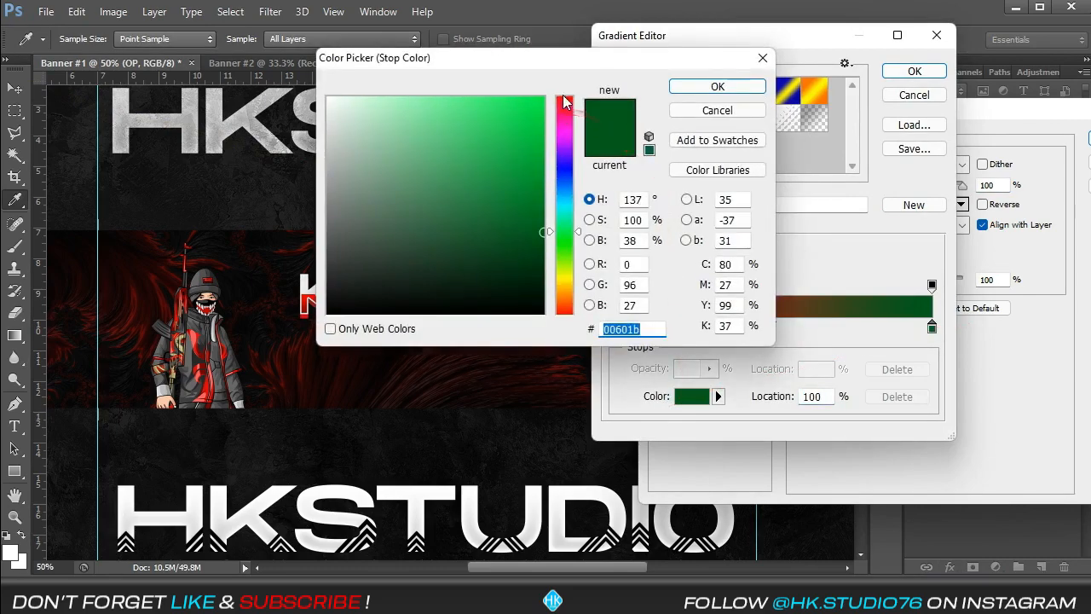
left_click_drag(564, 102, 590, 34)
key("Return")
key("Return")
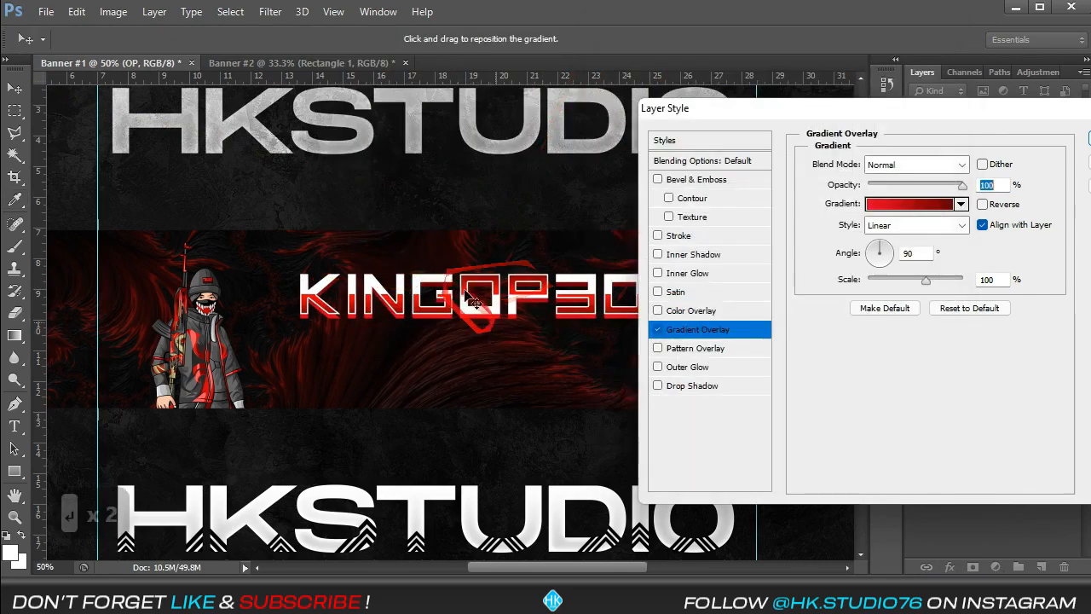
key("Return")
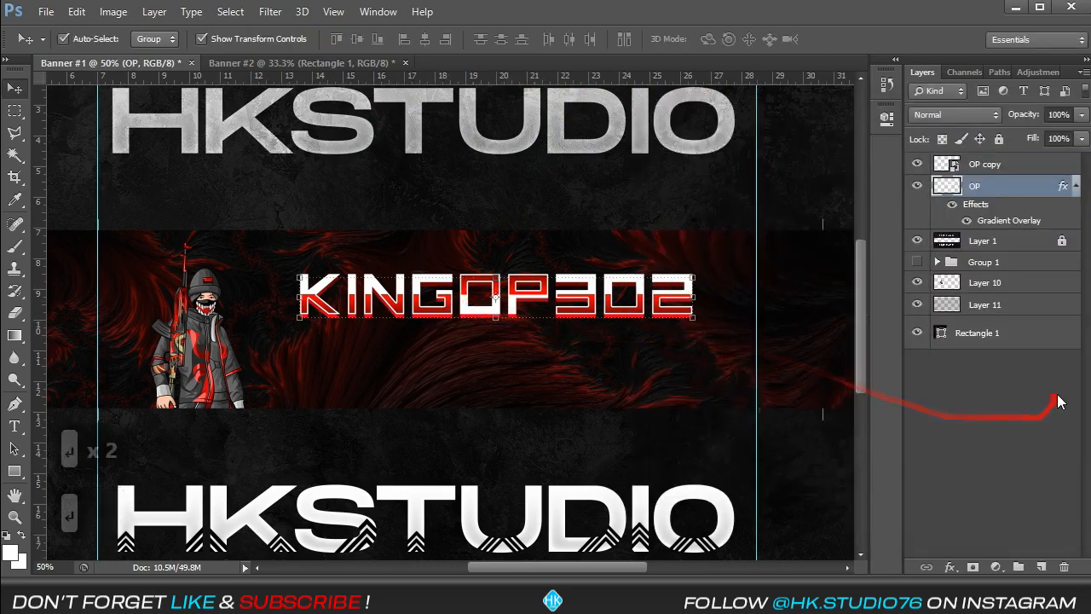
Duplicate the OP copy smart object and set the duplicate's blend mode to Linear Dodge (Add).
left_click(1013, 171)
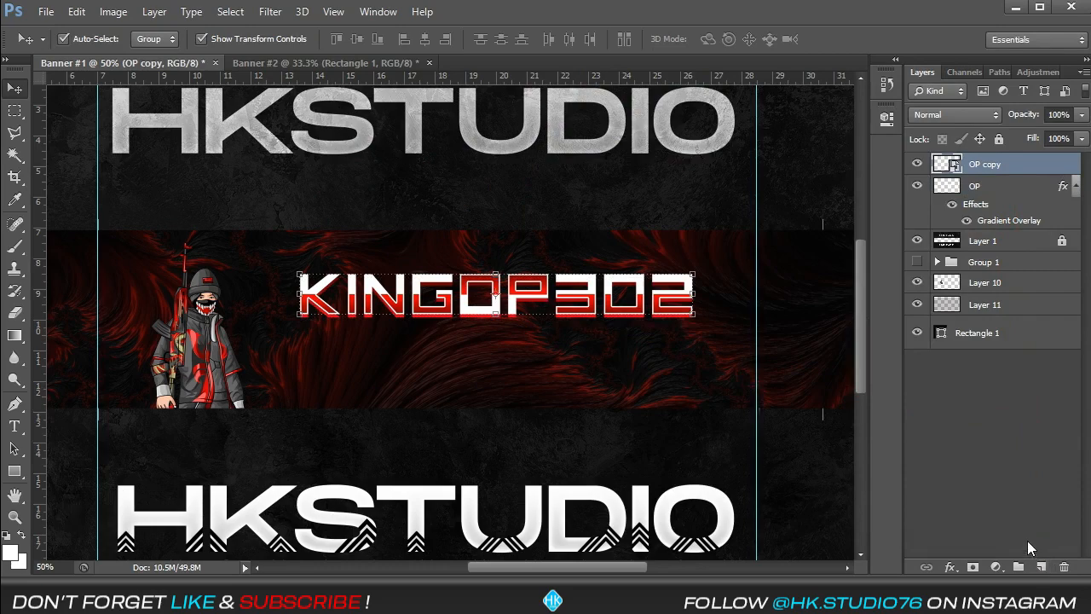
key("ctrl+j")
left_click(964, 115)
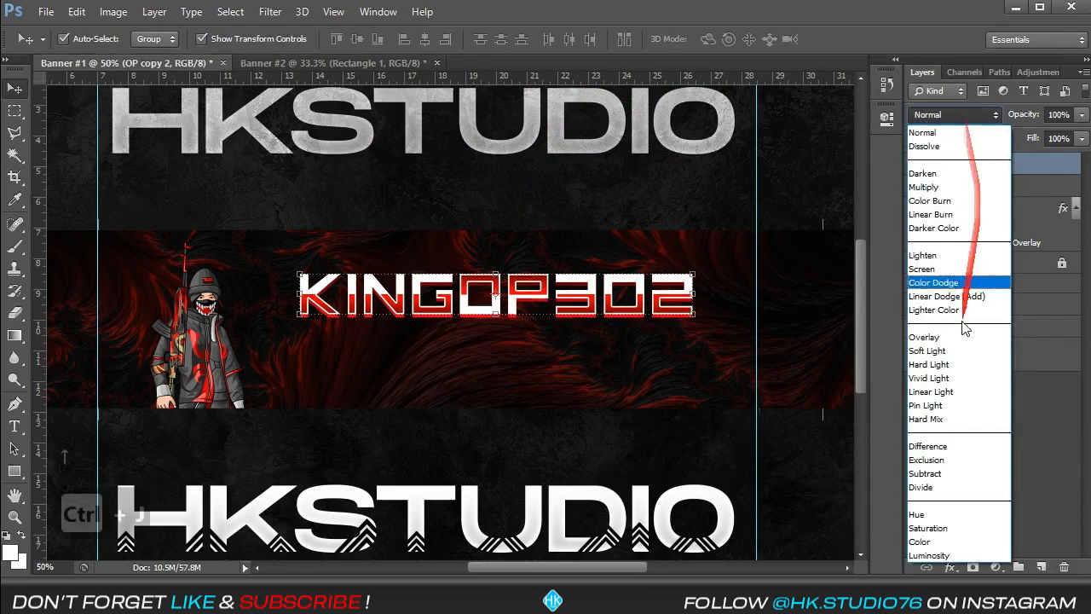
left_click(937, 278)
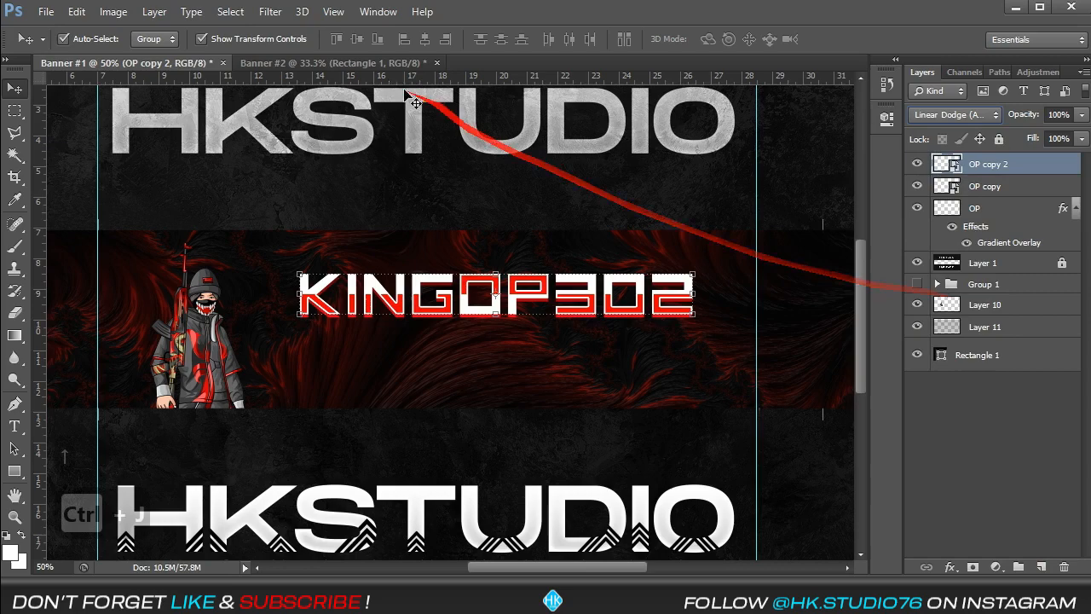
left_click(270, 11)
mouse_move(324, 184)
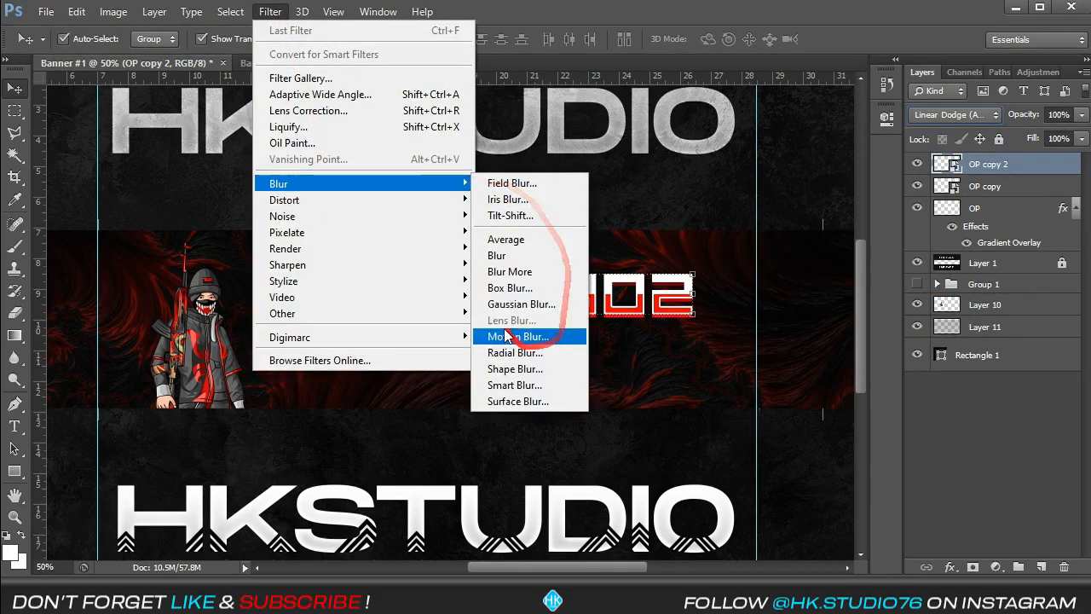
left_click(520, 304)
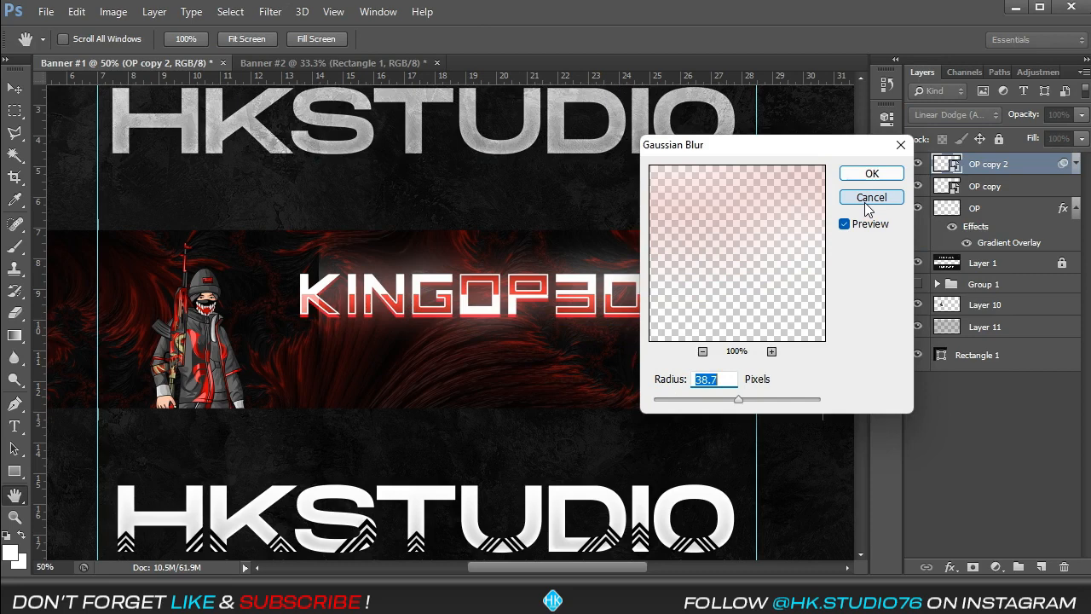
left_click(871, 197)
Rasterize the OP copy 2 layer and load its lettering as a selection.
mouse_move(889, 214)
left_mouse_down()
mouse_move(1062, 223)
mouse_move(1000, 165)
left_mouse_up()
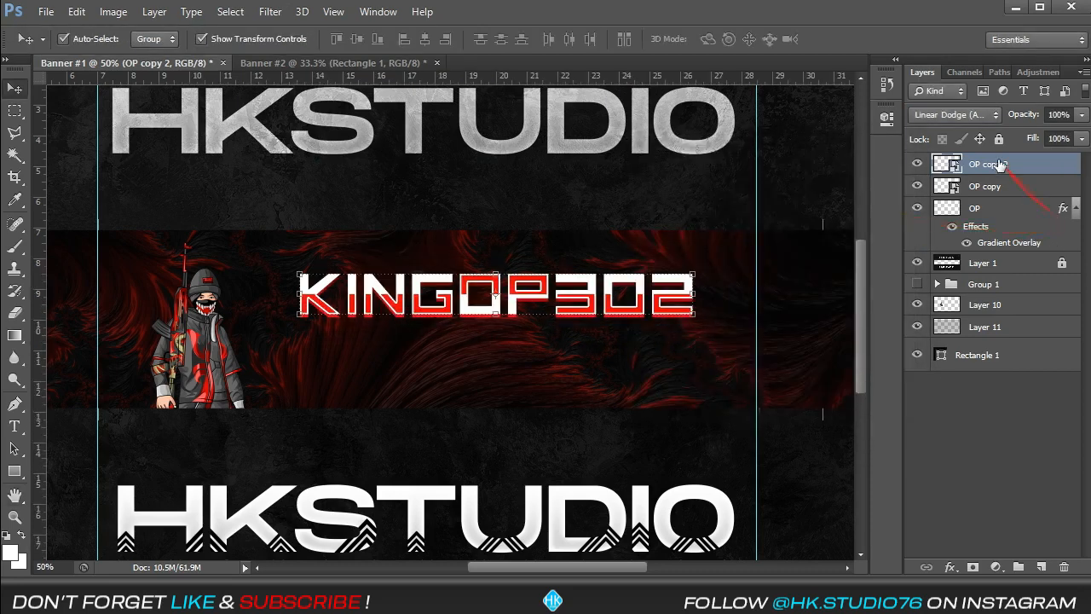
right_click(987, 165)
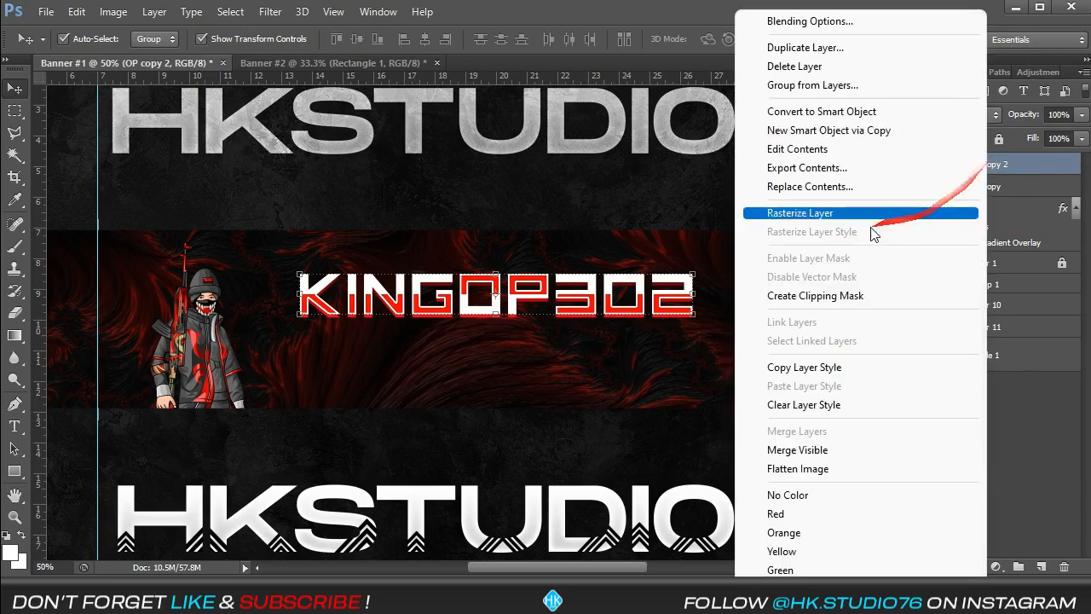
left_click(809, 213)
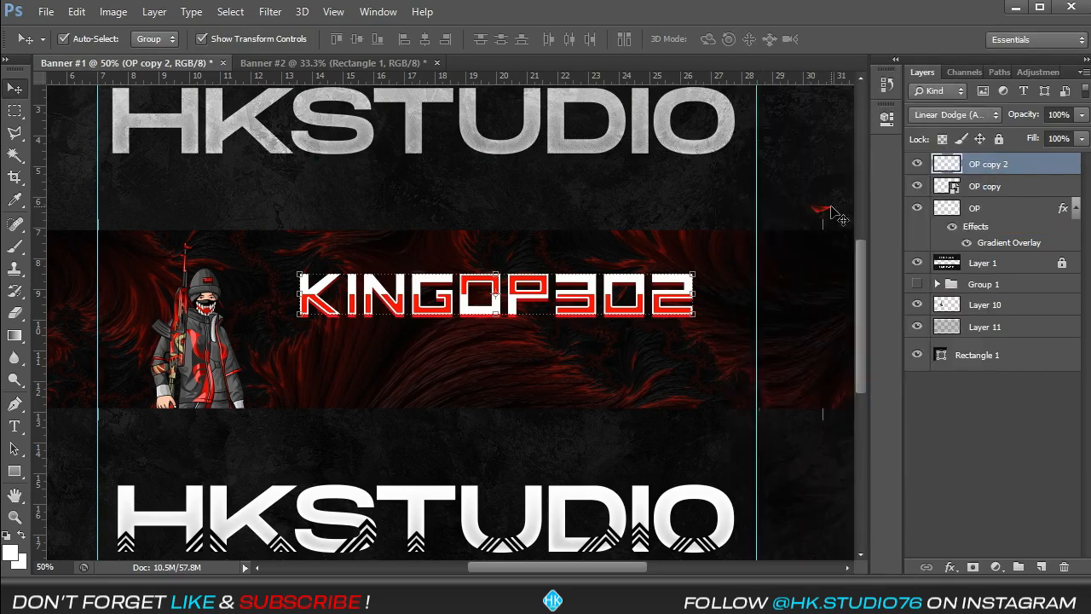
left_click(951, 170, "ctrl")
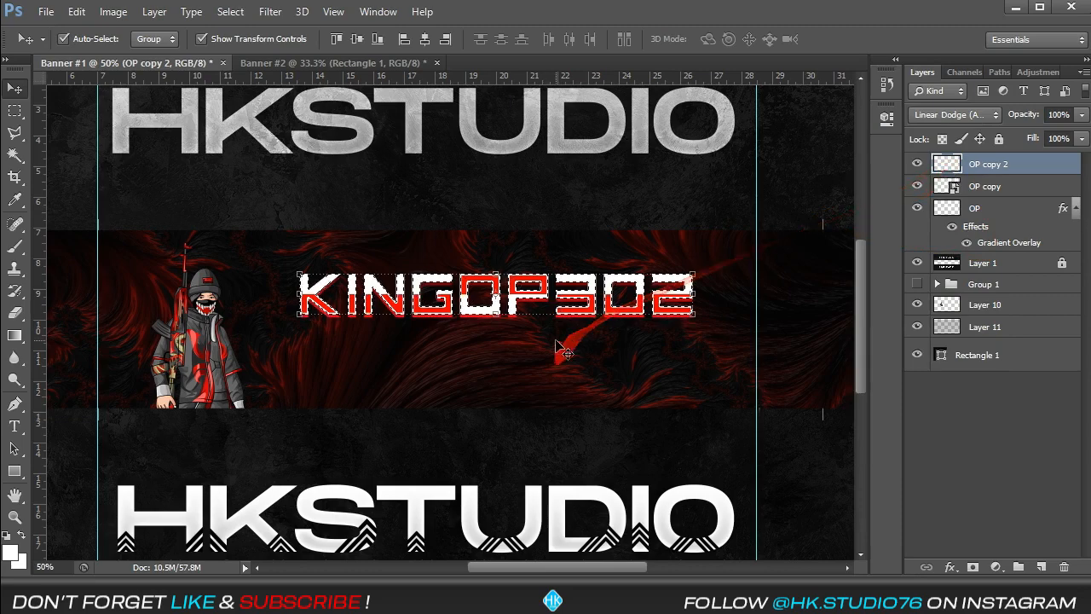
Paint the selected lettering on OP copy 2 solid red with a 250 px brush and deselect.
key("b")
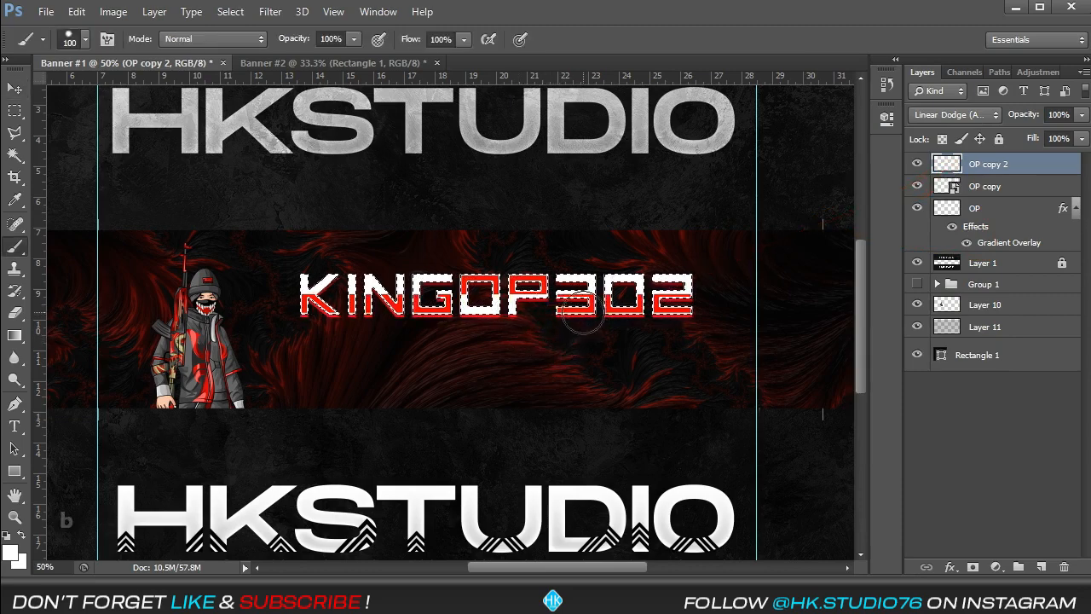
key("bracketright")
key("bracketright")
key("bracketright")
key("bracketright")
key("bracketright")
key("bracketright")
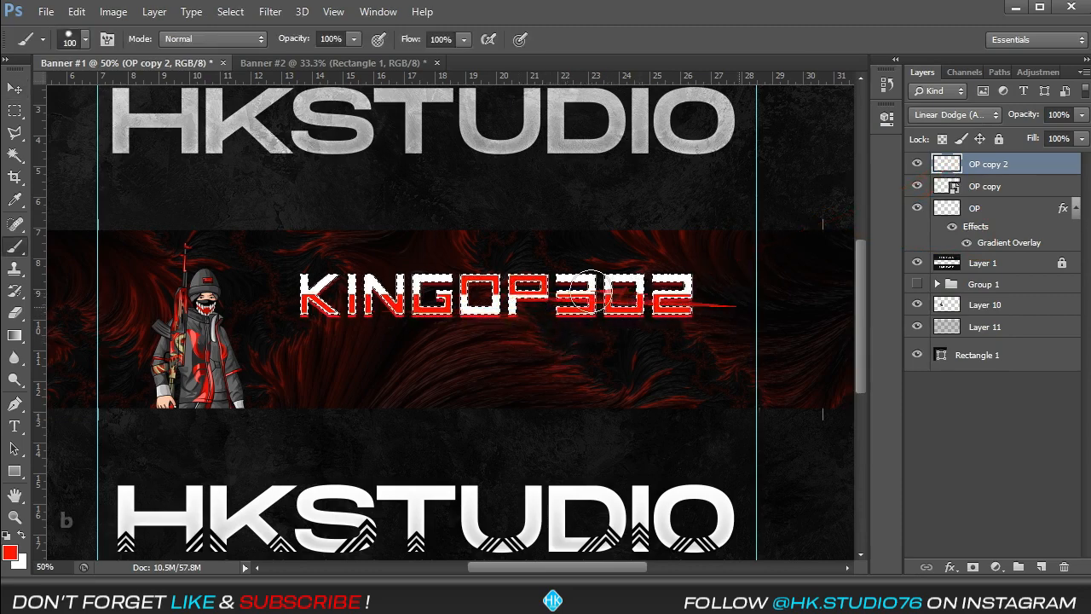
mouse_move(635, 294)
left_mouse_down()
mouse_move(723, 285)
mouse_move(284, 304)
mouse_move(618, 312)
mouse_move(273, 311)
mouse_move(666, 312)
left_mouse_up()
key("ctrl+d")
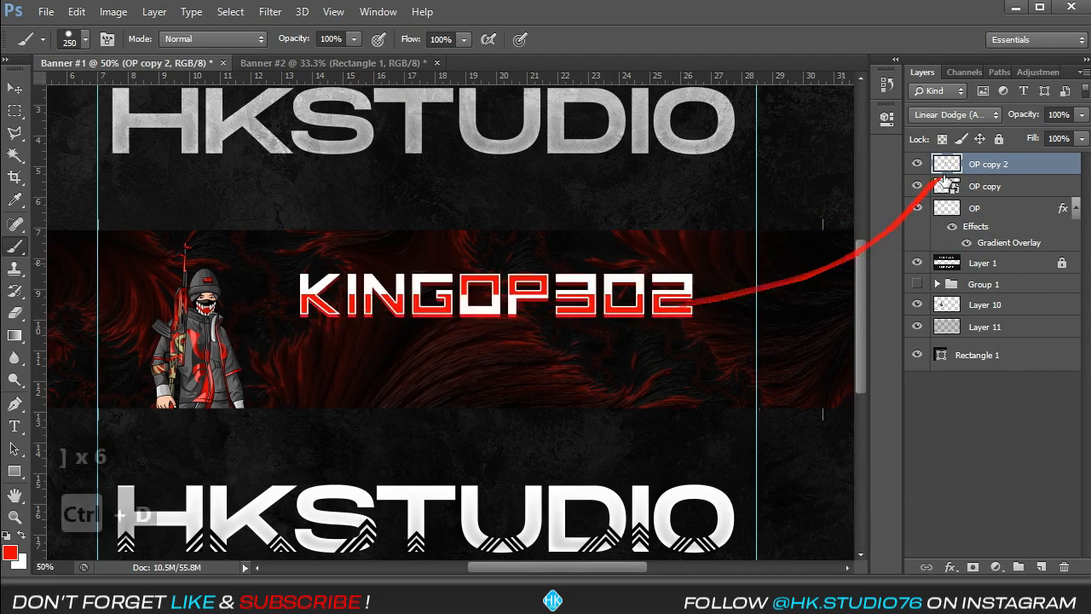
Check the red OP copy 2 layer in Normal blend mode and return it to Linear Dodge (Add).
left_click(951, 115)
left_click(944, 132)
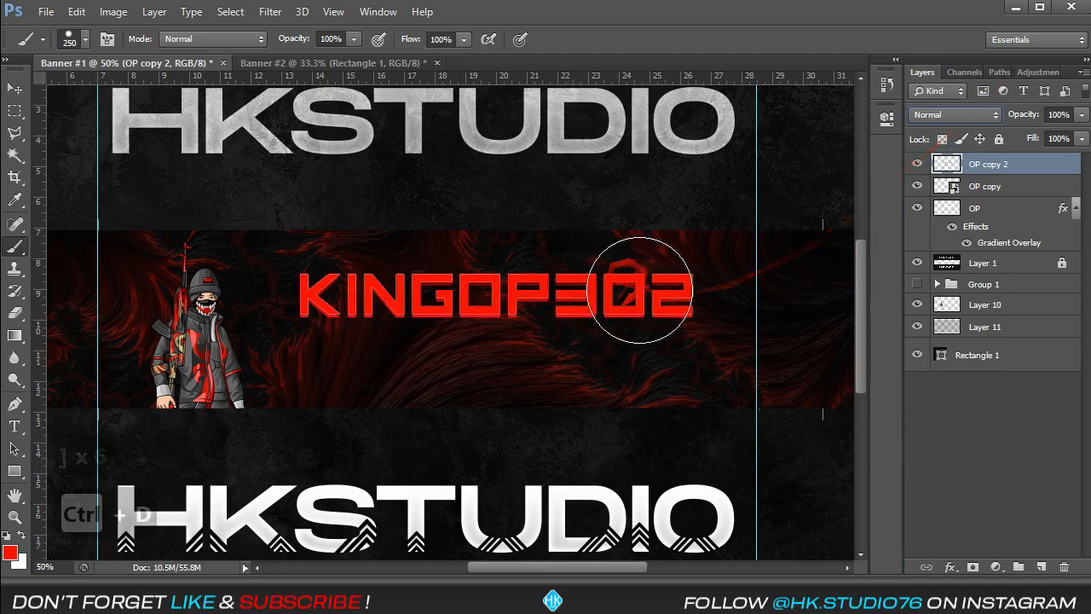
left_click(925, 115)
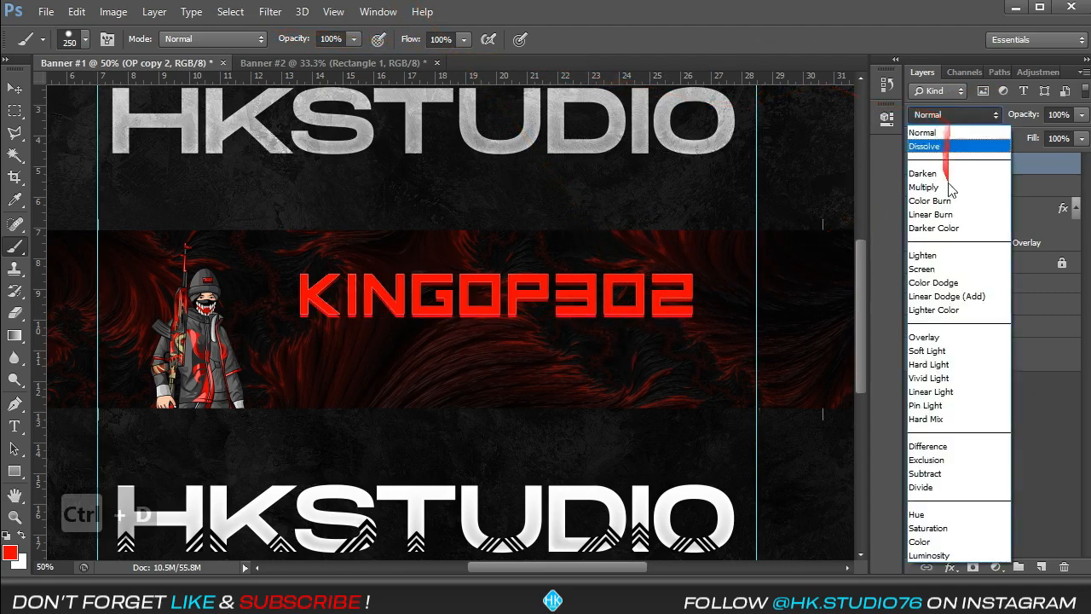
left_click(933, 300)
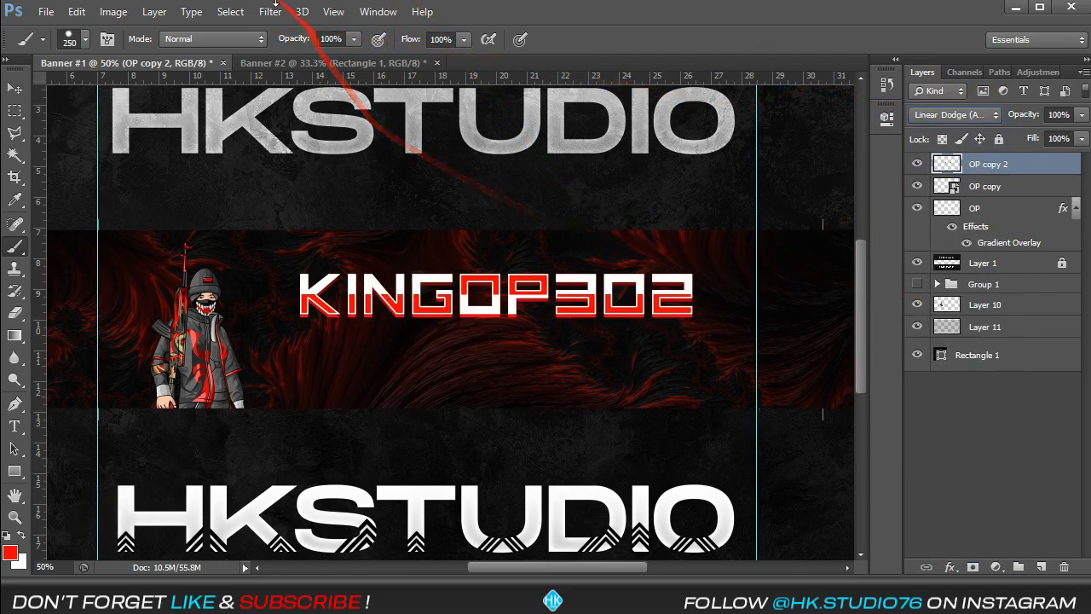
Apply a Gaussian Blur with a 40-pixel radius to OP copy 2 to make a red glow.
left_click(270, 11)
mouse_move(331, 186)
left_click(521, 304)
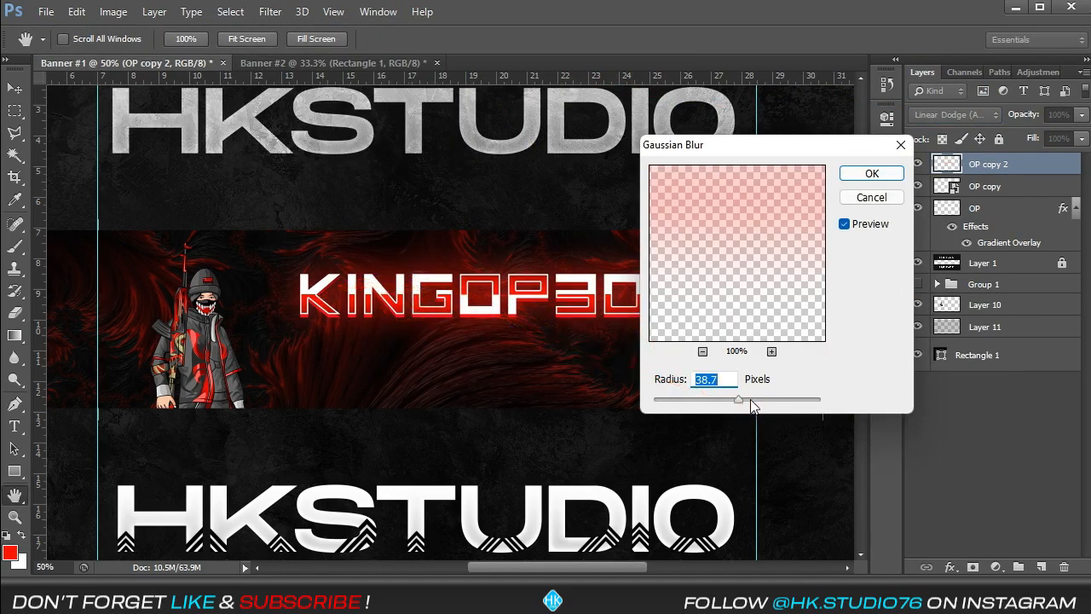
type("3")
type("0")
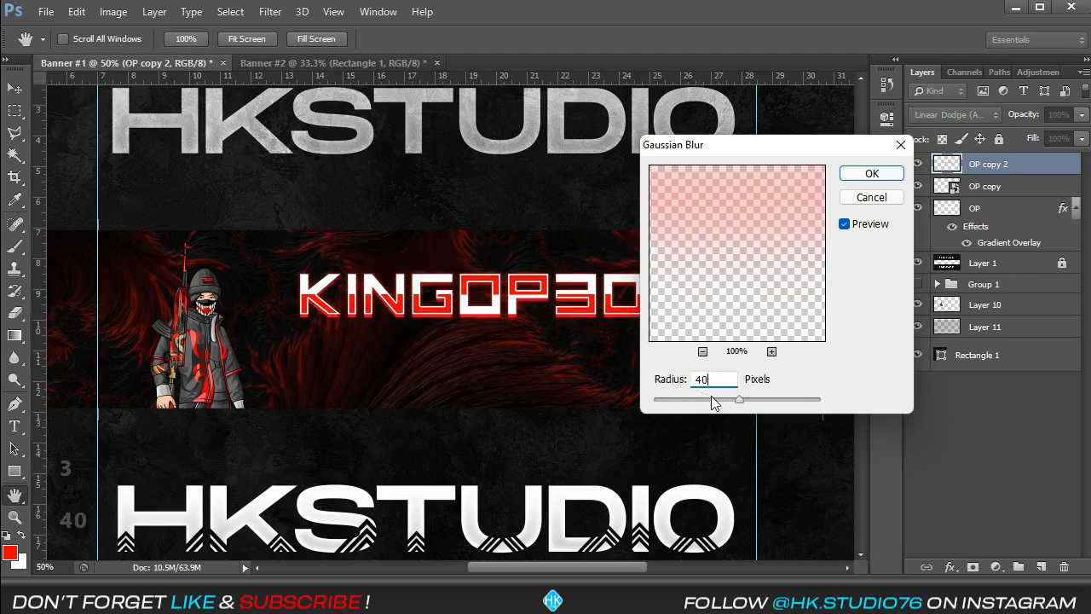
key("Return")
Group the OP copy 2, OP copy and OP layers.
key("b")
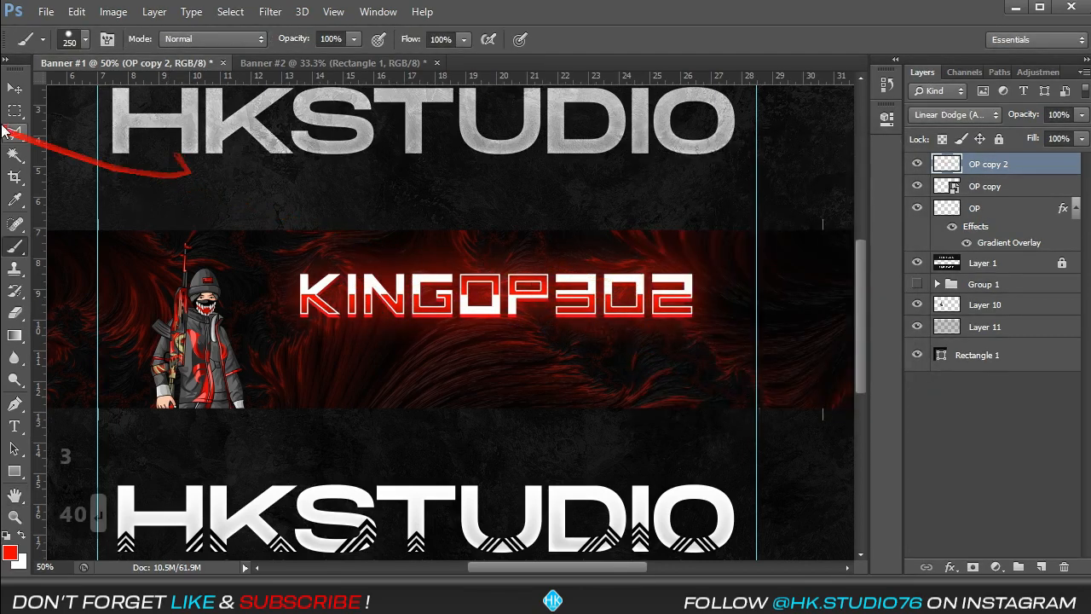
left_click(14, 88)
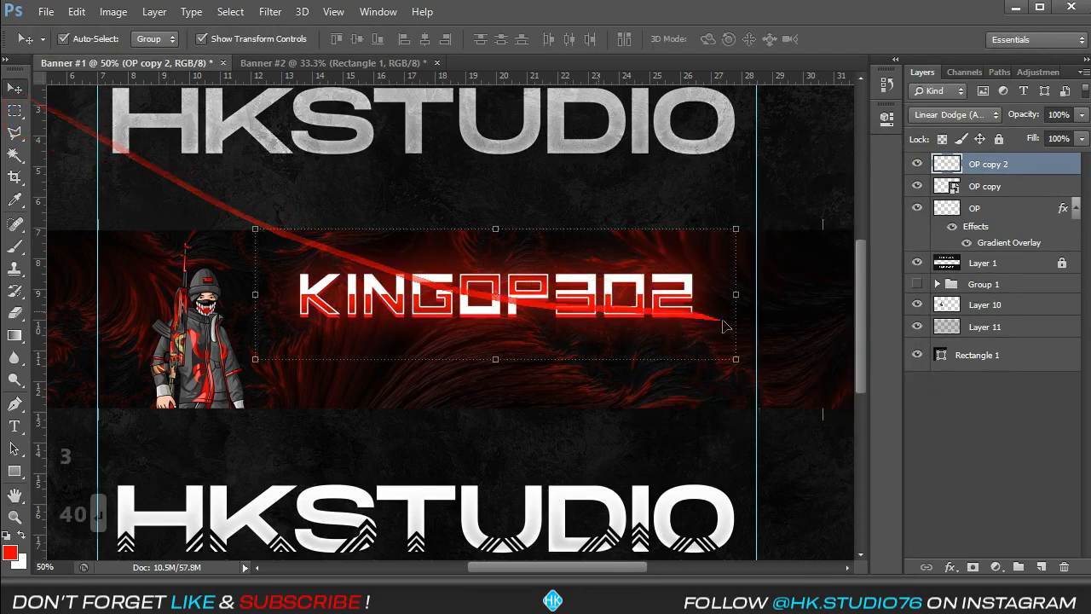
left_click(992, 211, "shift")
key("ctrl+g")
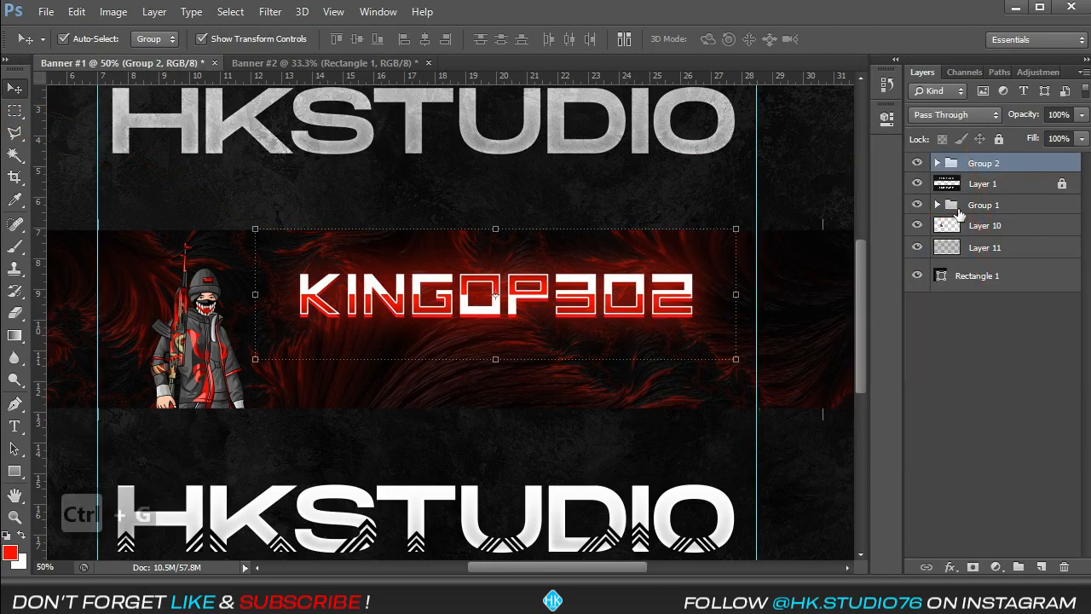
Move Group 1, with the tagline and social media usernames, to just below the KINGOP302 title.
left_click(983, 208)
key("ctrl+t")
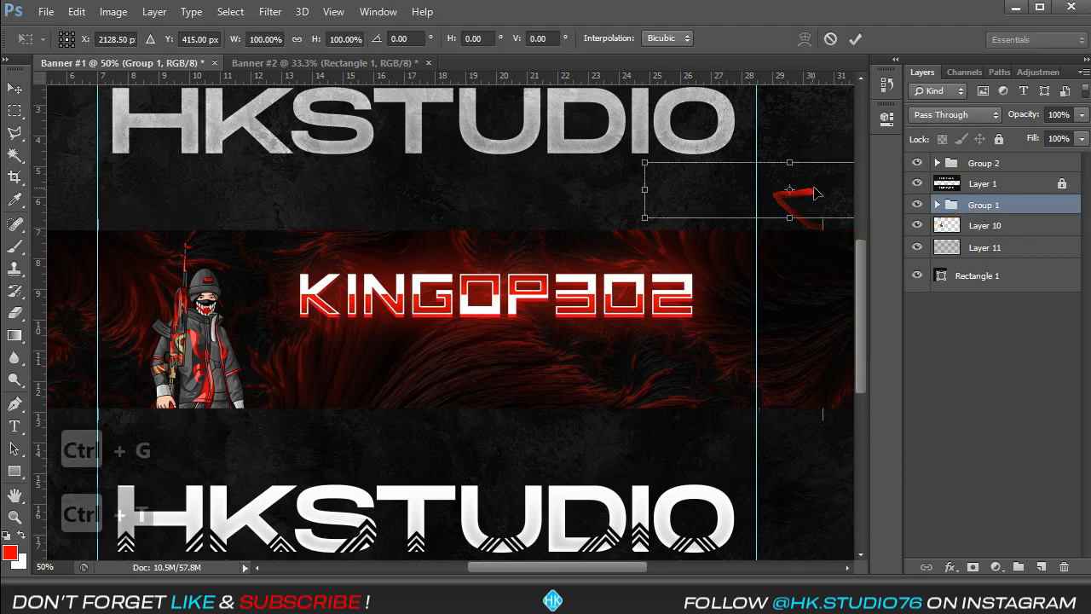
left_click_drag(793, 194, 522, 359)
key("Return")
Open the white Gameplays | Live Stream | Daily Giveaways text to check its font, and close it without edits.
key("ctrl+equal")
key("ctrl+equal")
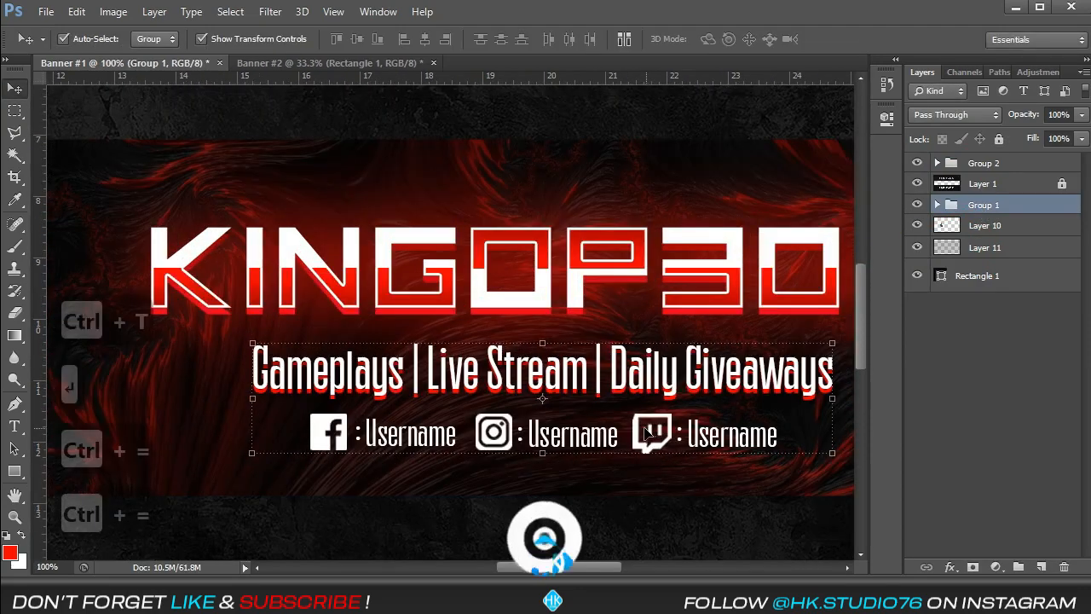
left_click_drag(623, 443, 570, 426)
key("ctrl+equal")
left_click_drag(318, 400, 359, 314)
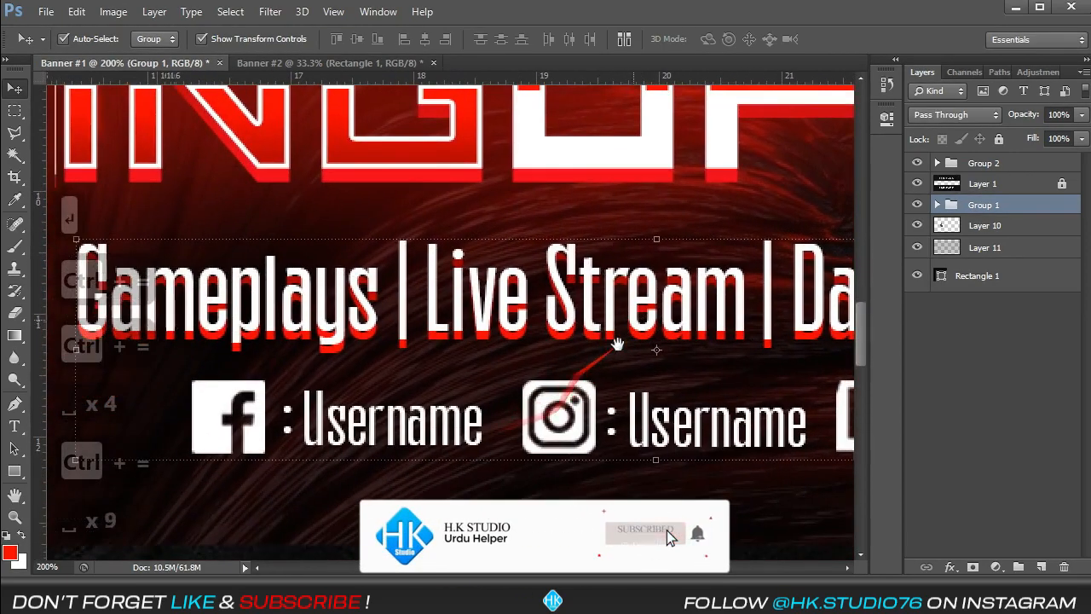
left_click(360, 315, "ctrl")
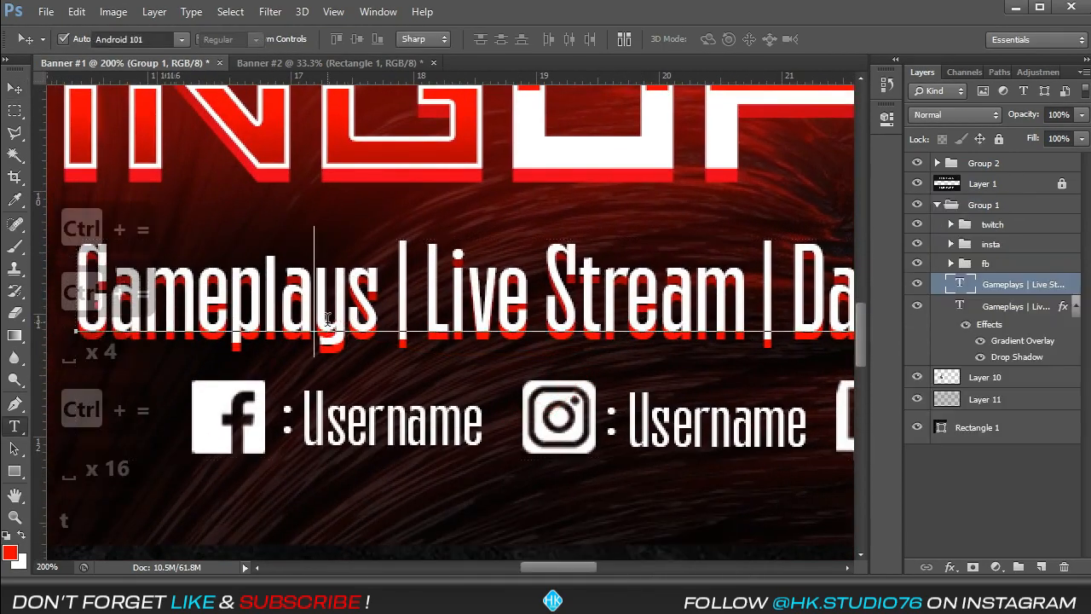
key("t")
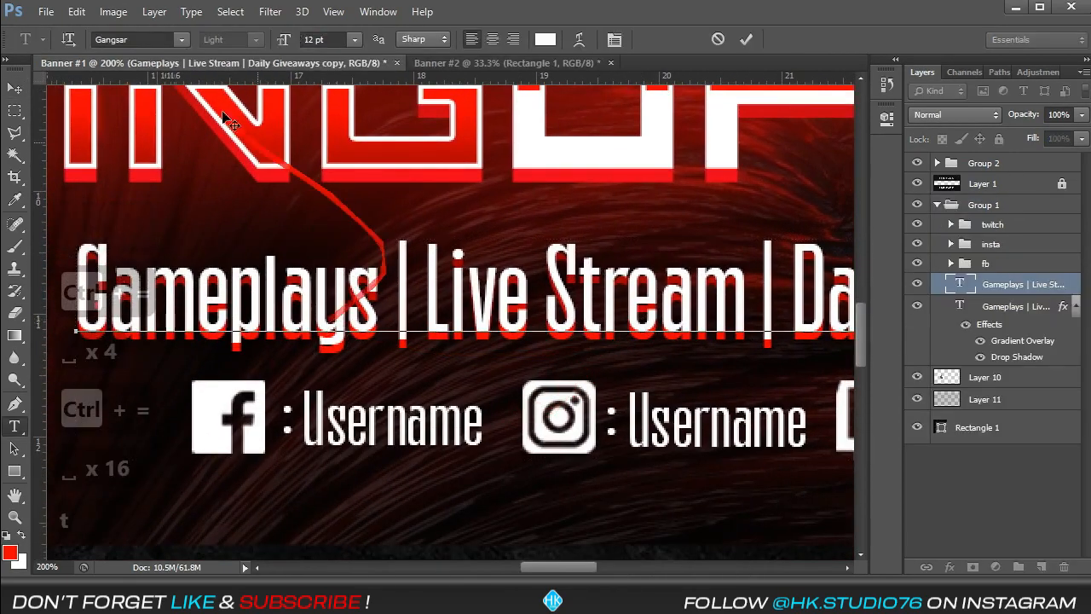
left_click(746, 40)
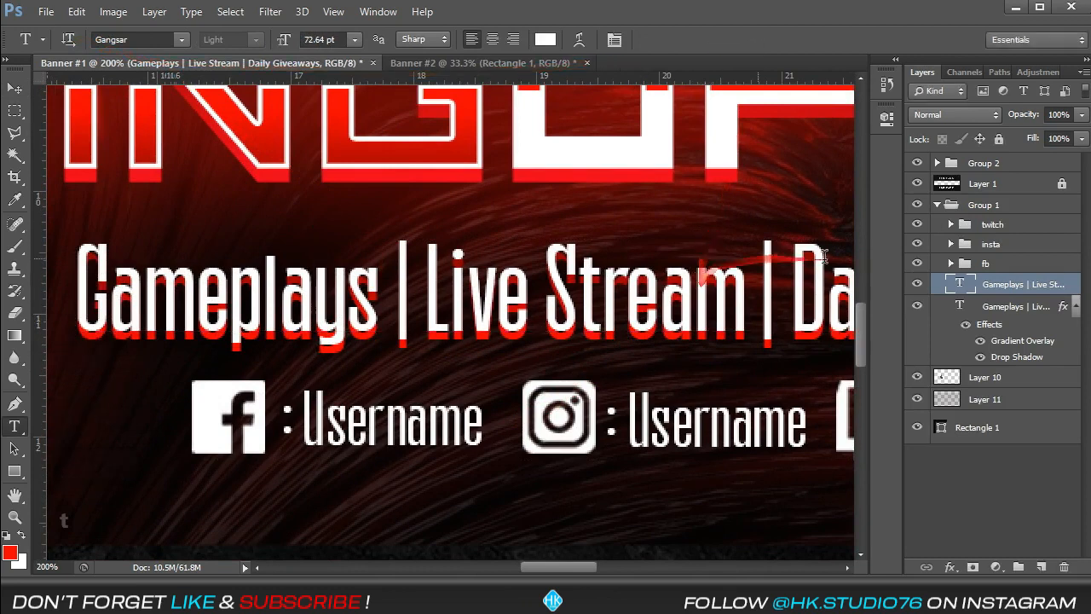
Nudge the red tagline layer behind the white one up by one pixel.
left_click(1040, 321)
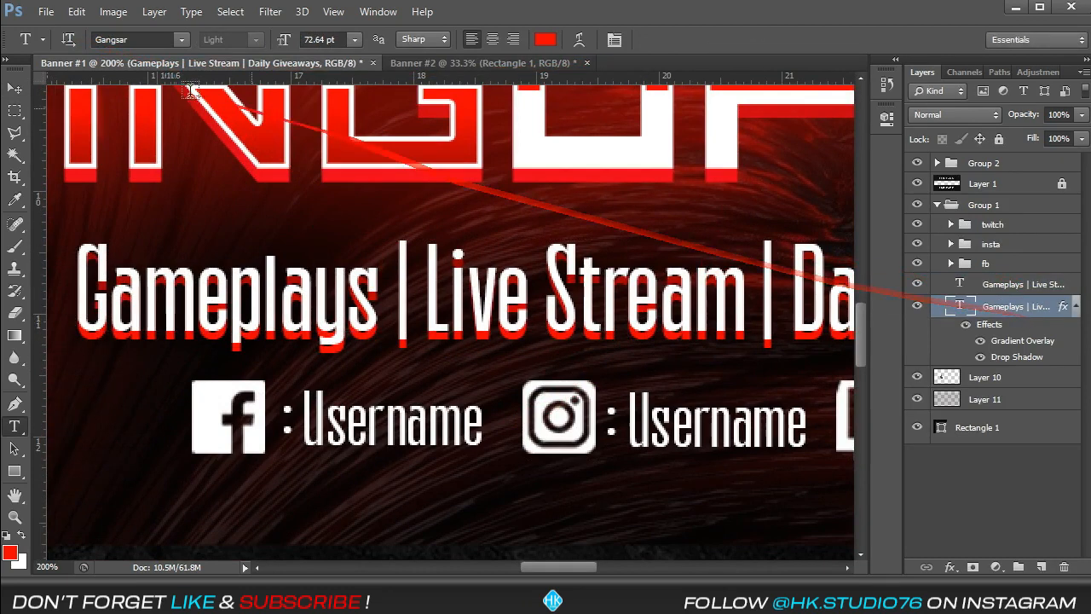
left_click(14, 90)
key("shift+Up")
key("shift+Down")
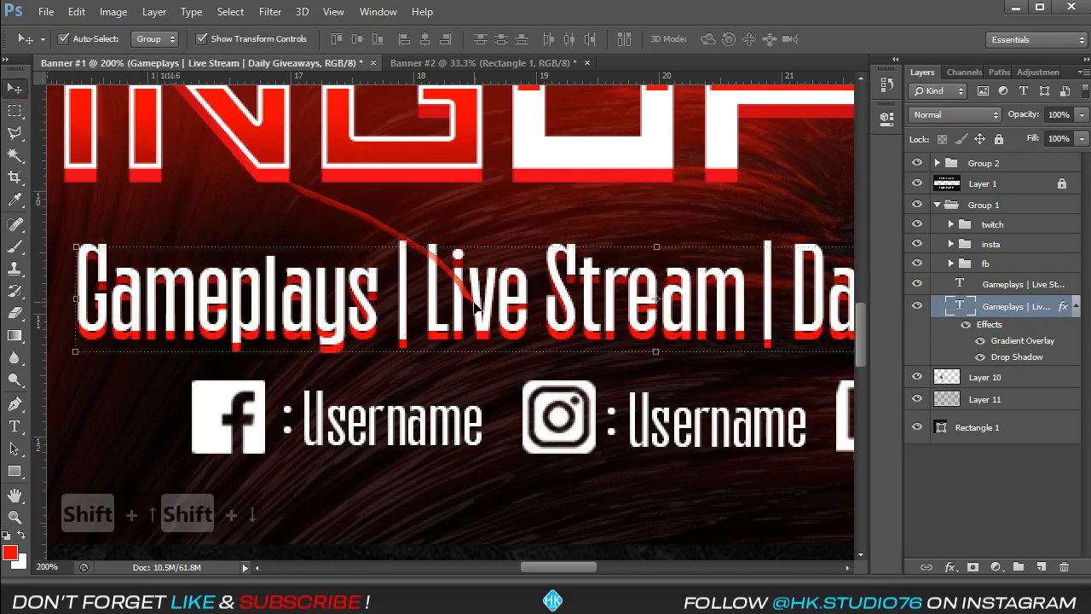
key("Up")
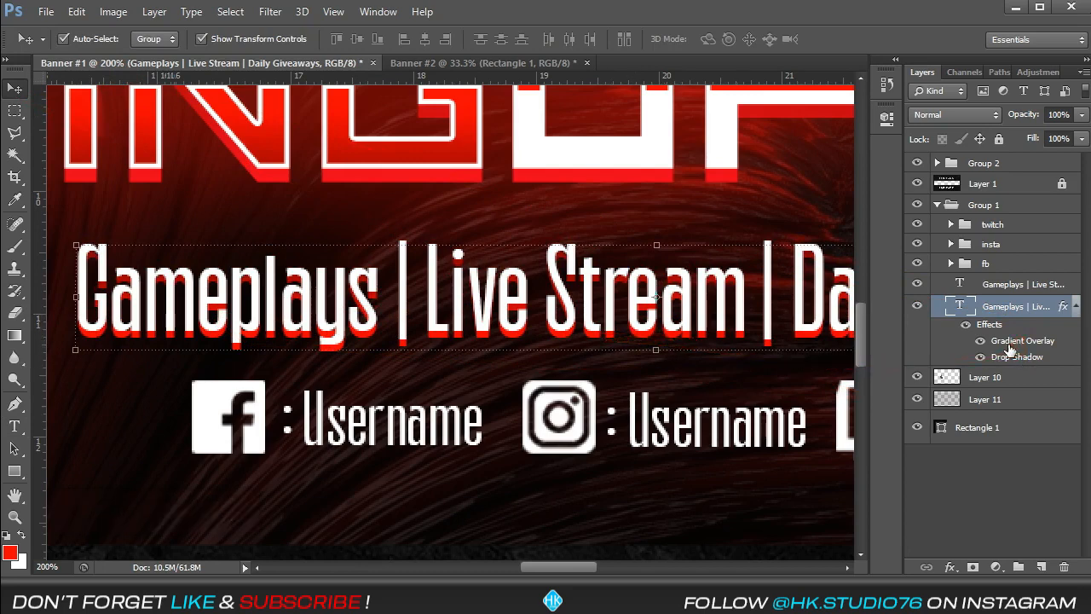
key("space")
left_click_drag(493, 454, 469, 442)
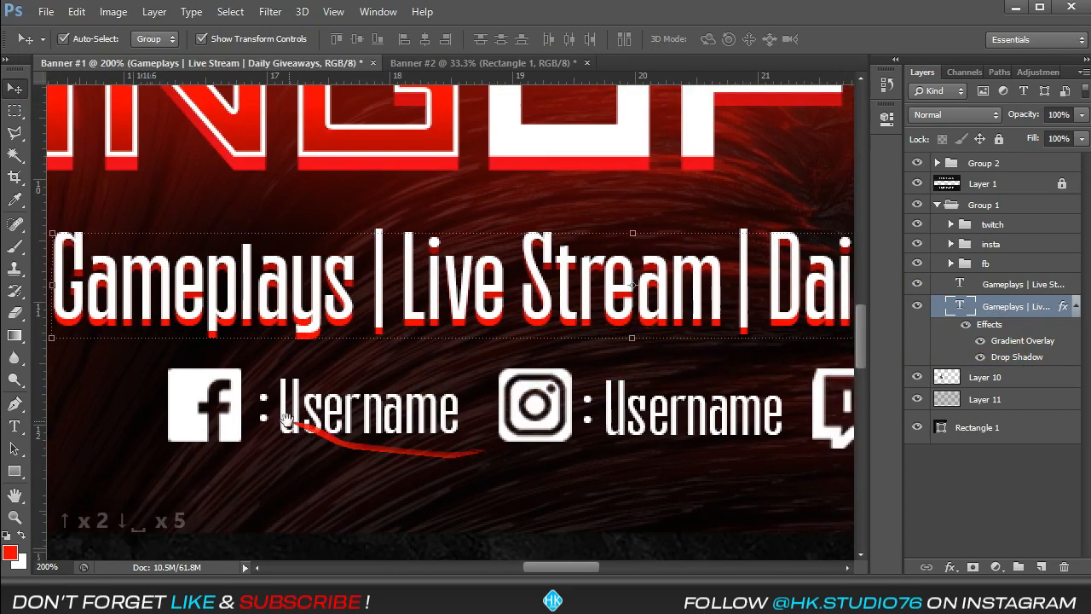
left_click_drag(659, 432, 505, 445)
left_click_drag(597, 430, 590, 430)
left_click_drag(750, 427, 648, 424)
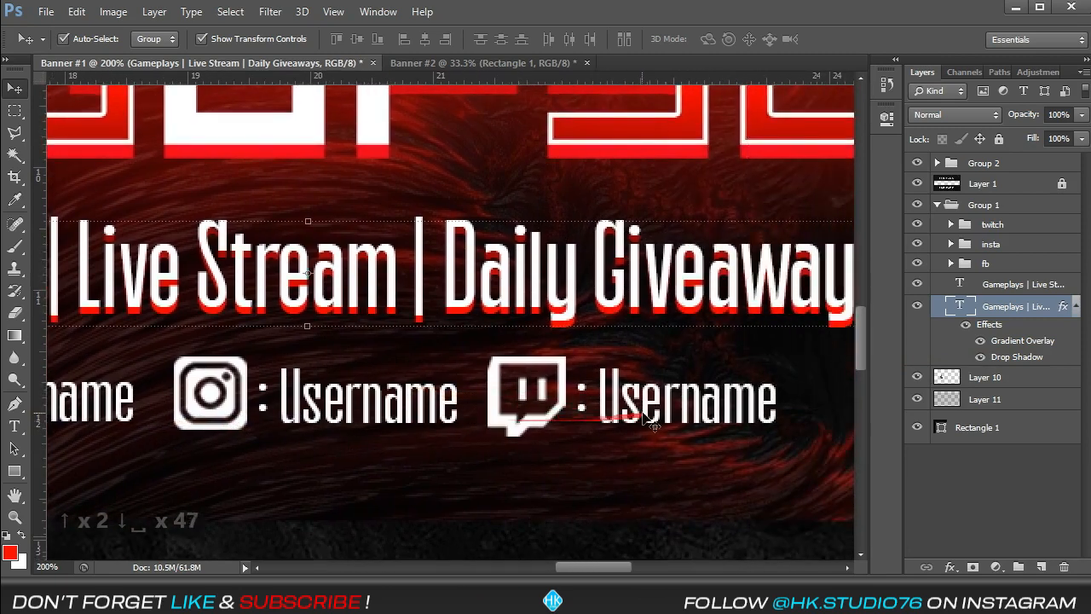
key("9")
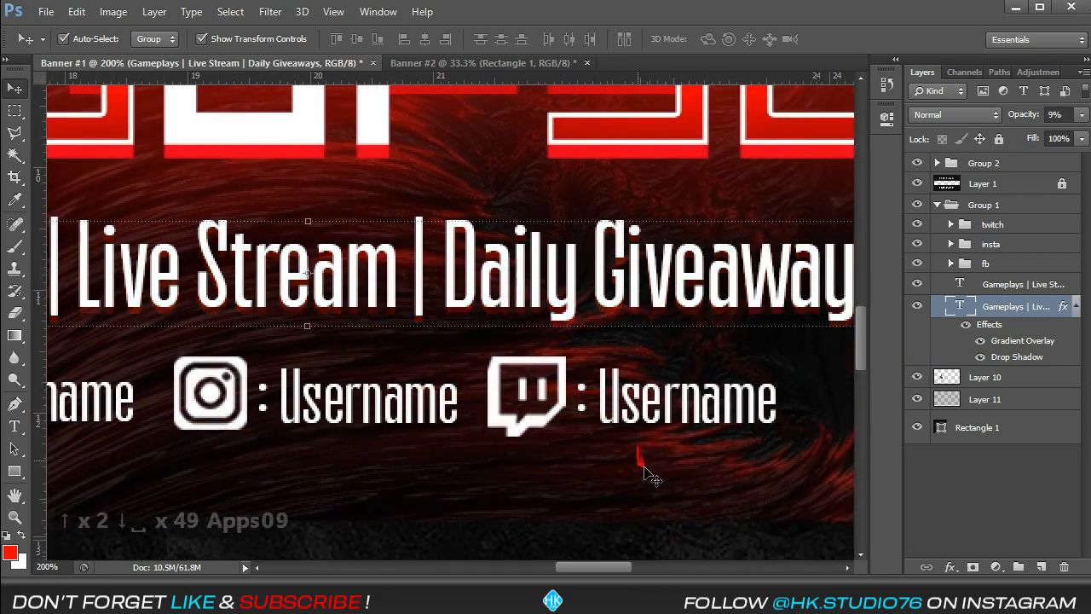
key("Menu")
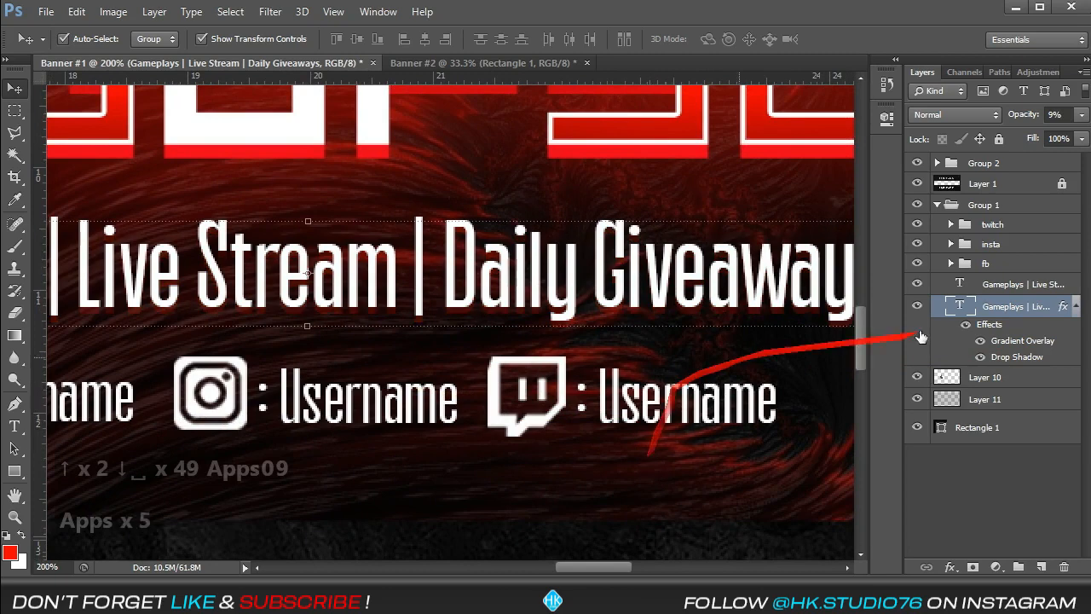
left_click(1081, 115)
left_click_drag(1062, 137, 1086, 136)
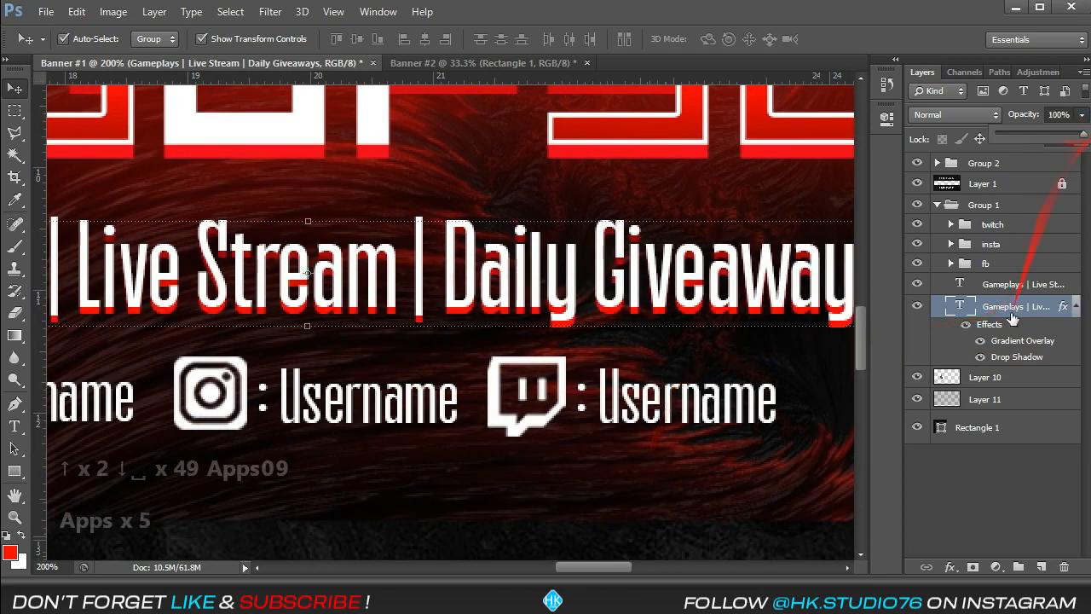
Deselect the tagline layer and examine the banner as a whole and around the character and title.
left_click(997, 459)
key("ctrl+0")
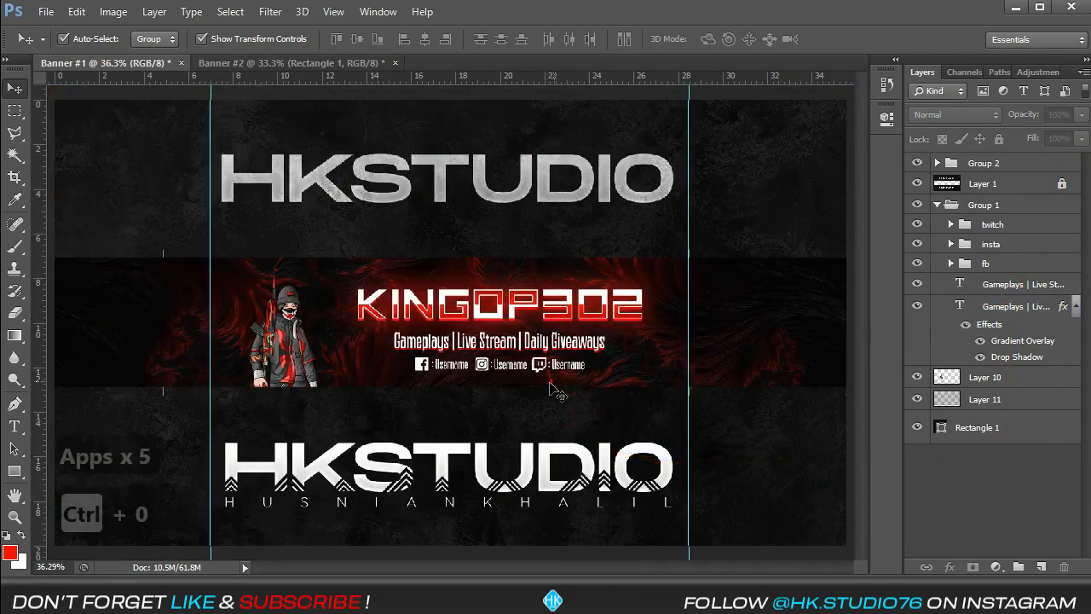
key("ctrl+equal")
key("ctrl+equal")
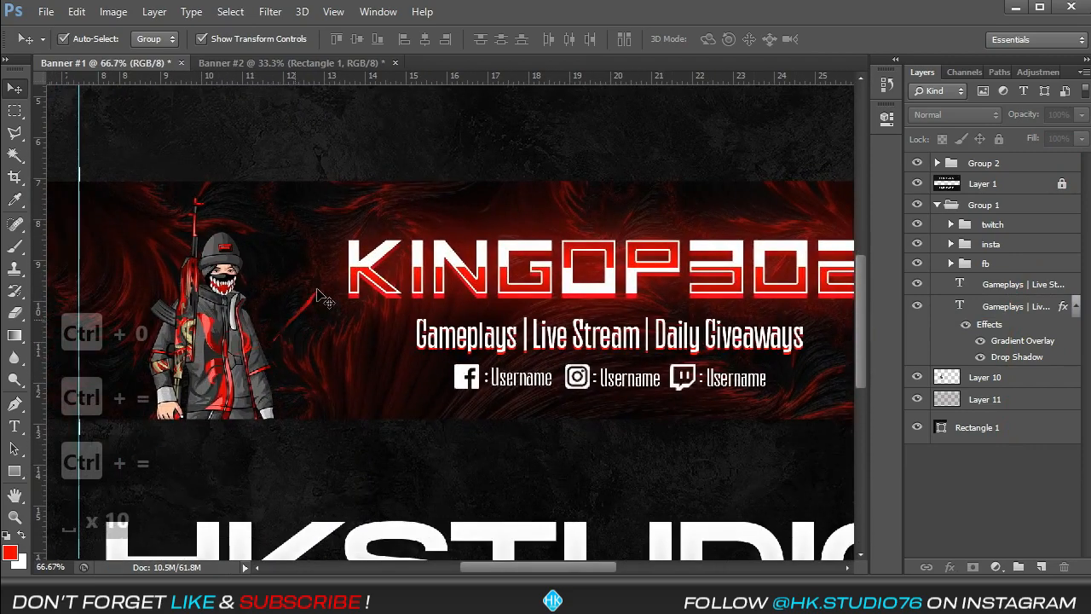
key("ctrl+0")
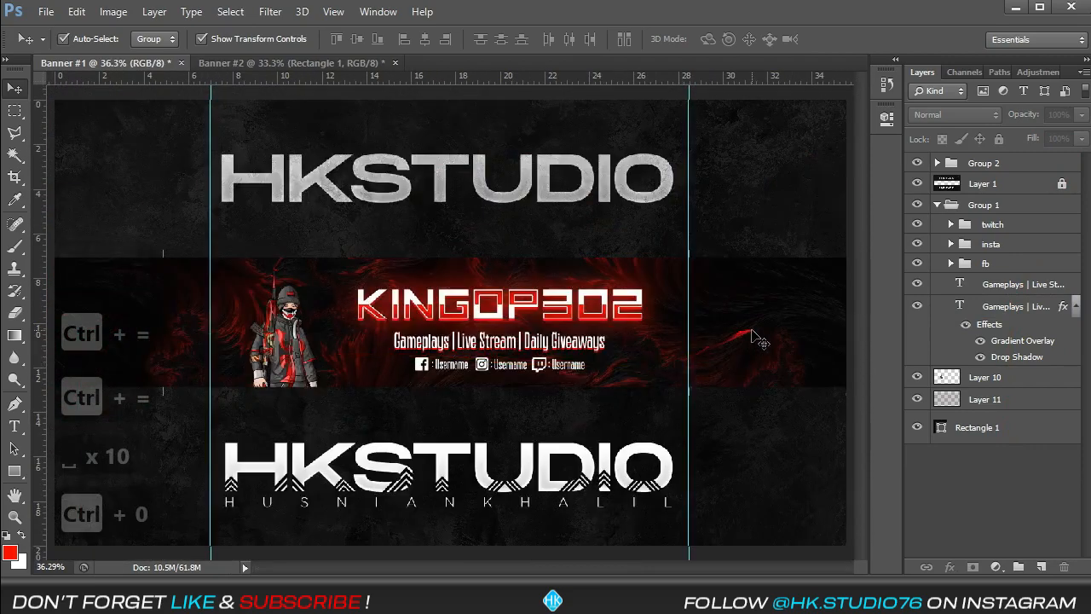
Add a new layer directly above Layer 11 and choose a soft round brush with 0% hardness.
left_click(937, 398)
left_click(1041, 567)
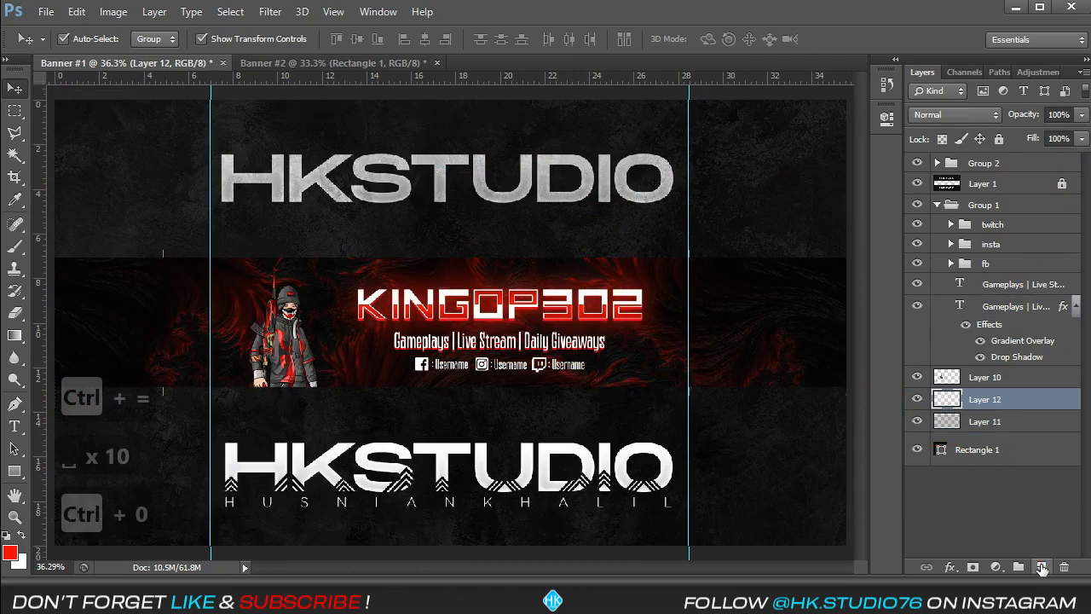
key("b")
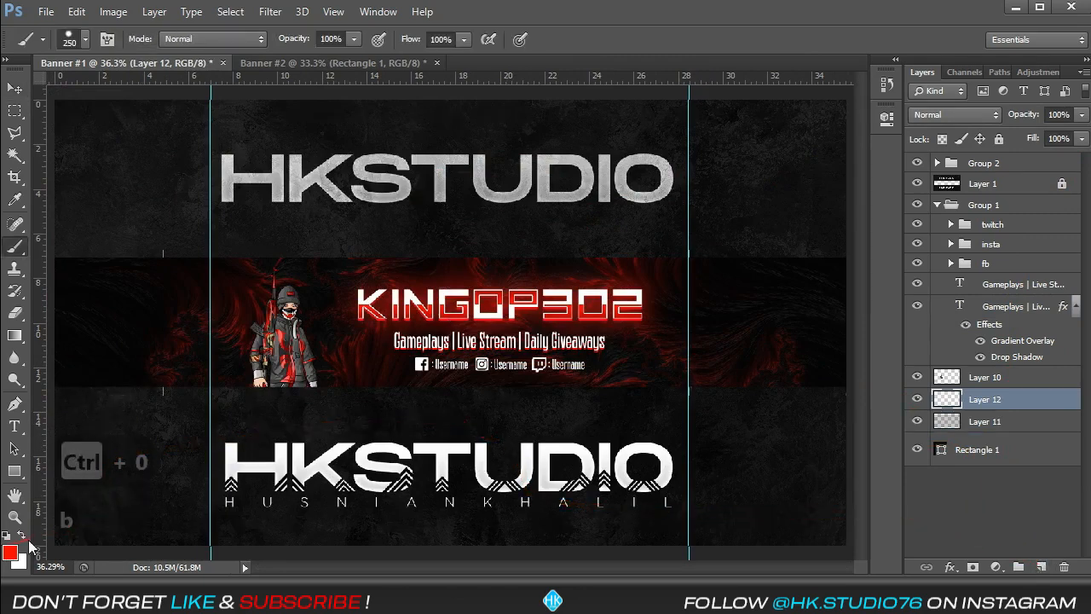
key("bracketright")
right_click(453, 247)
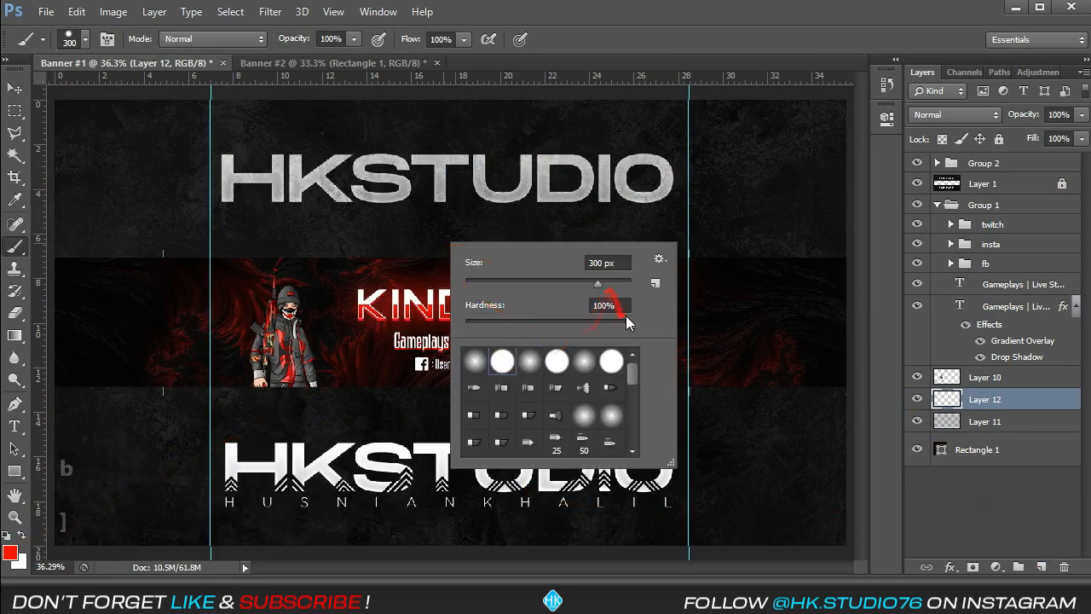
left_click(530, 362)
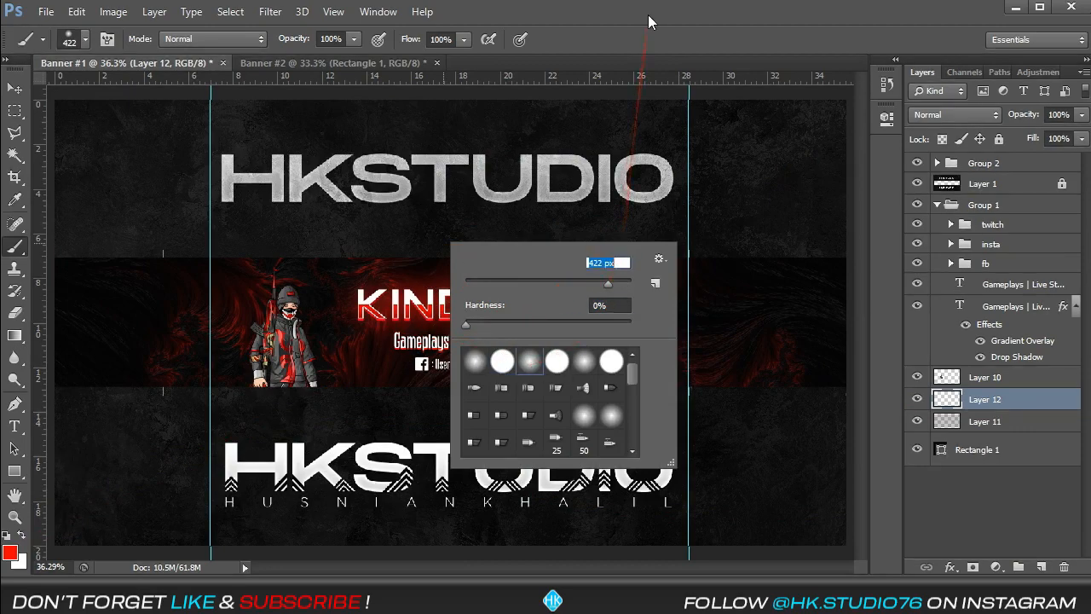
key("Return")
Enlarge the brush to 1300 px and paint soft red glows at the banner's upper-right and lower-left corners.
key("bracketright")
key("bracketright")
key("bracketright")
key("bracketright")
key("bracketright")
key("bracketright")
key("bracketright")
key("bracketright")
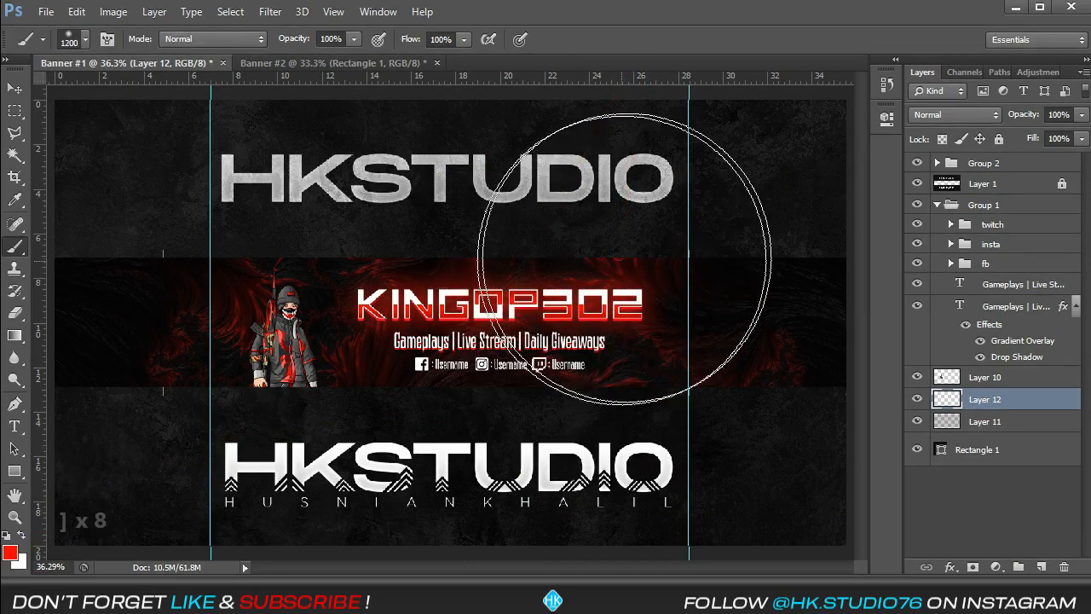
key("bracketright")
key("ctrl+minus")
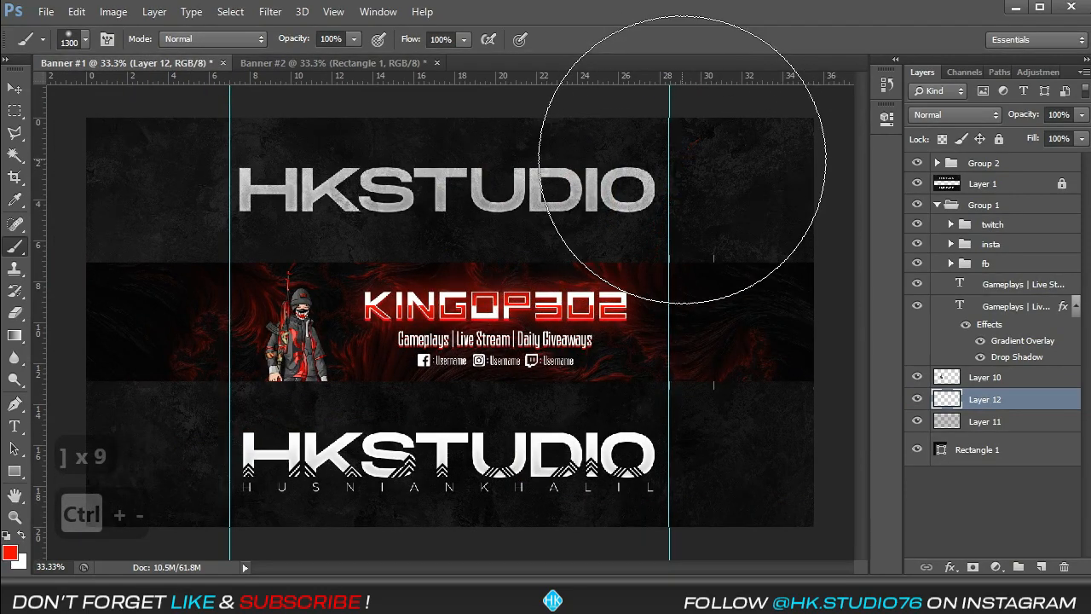
mouse_move(682, 158)
left_mouse_down()
mouse_move(477, 318)
mouse_move(385, 368)
mouse_move(164, 402)
mouse_move(74, 511)
left_mouse_up()
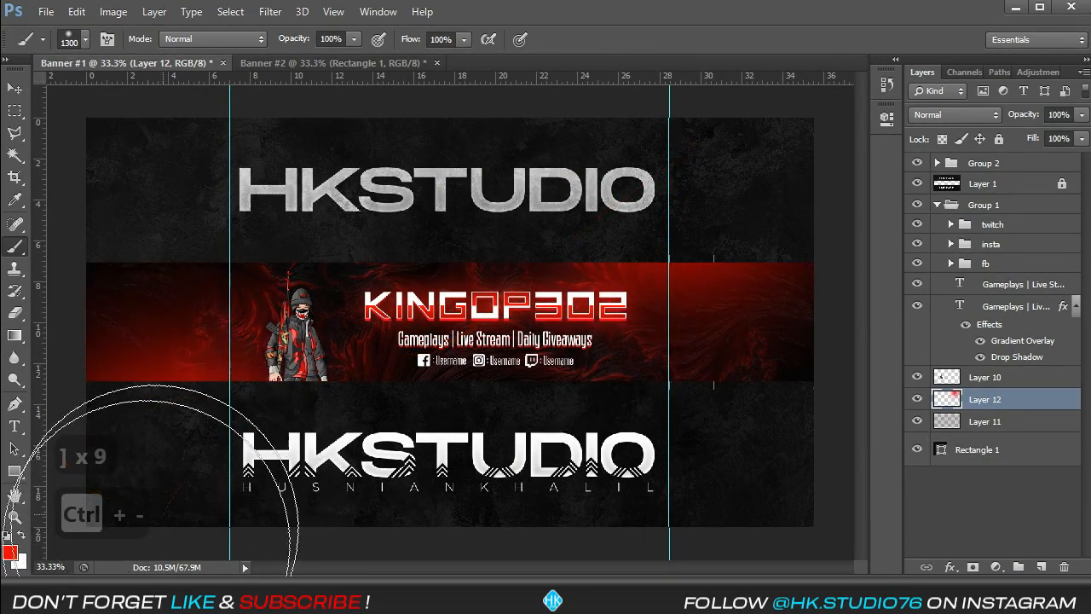
mouse_move(153, 524)
left_mouse_down()
mouse_move(354, 484)
mouse_move(345, 483)
mouse_move(524, 492)
mouse_move(578, 443)
left_mouse_up()
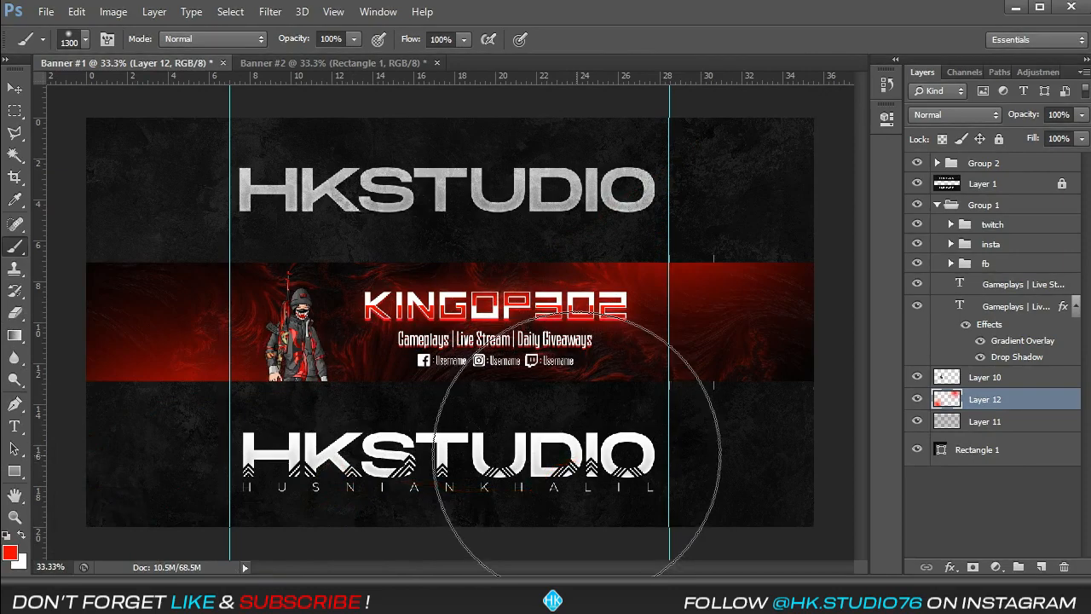
Add a new layer above the character layer and set its blend mode to Linear Dodge (Add).
key("v")
key("ctrl+equal")
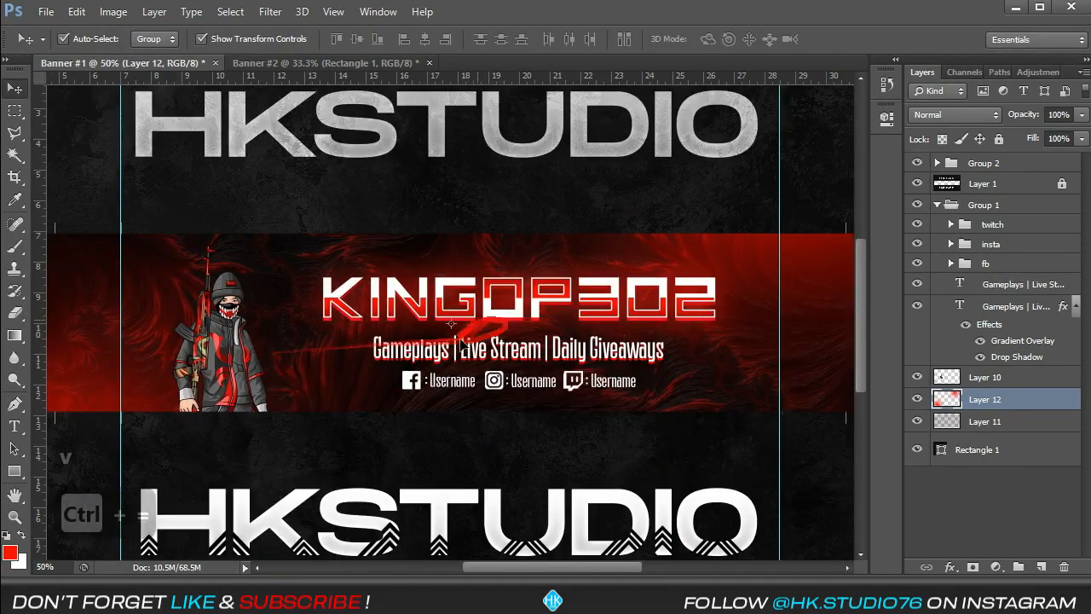
left_click(230, 372)
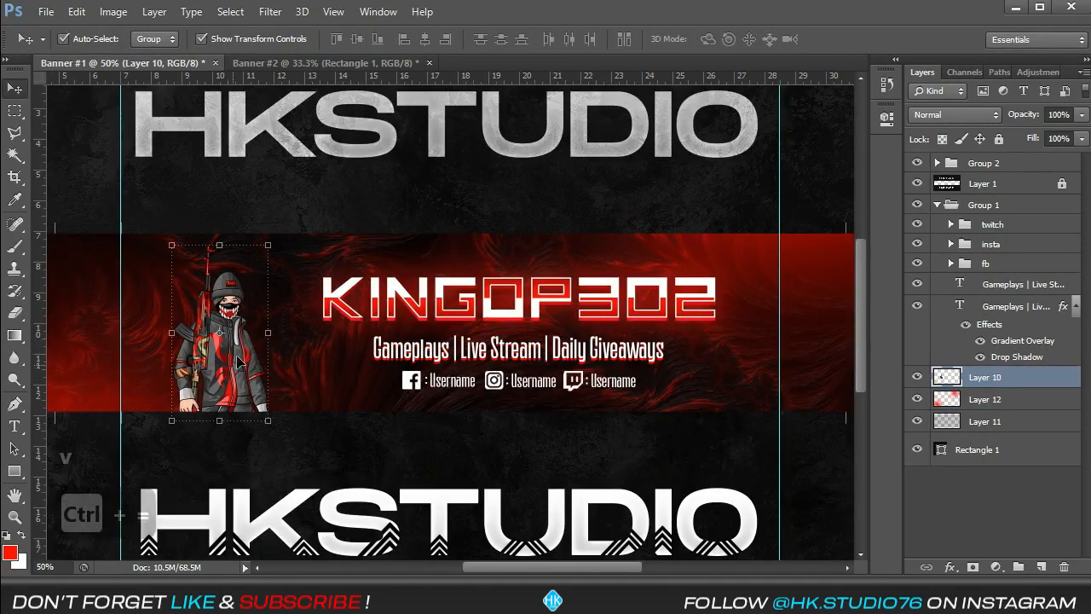
key("ctrl+equal")
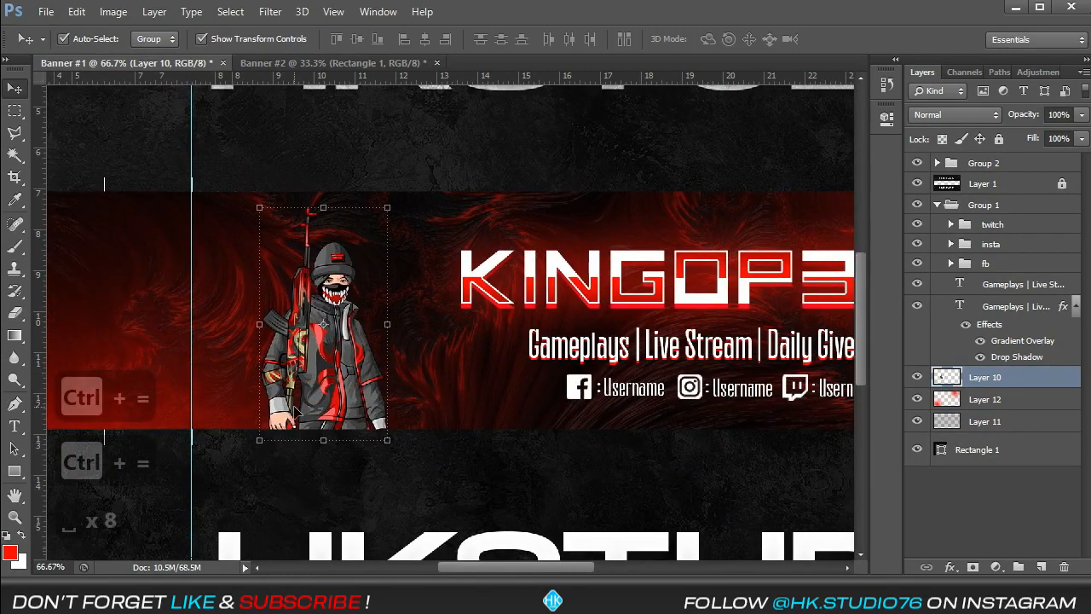
key("ctrl+equal")
key("space")
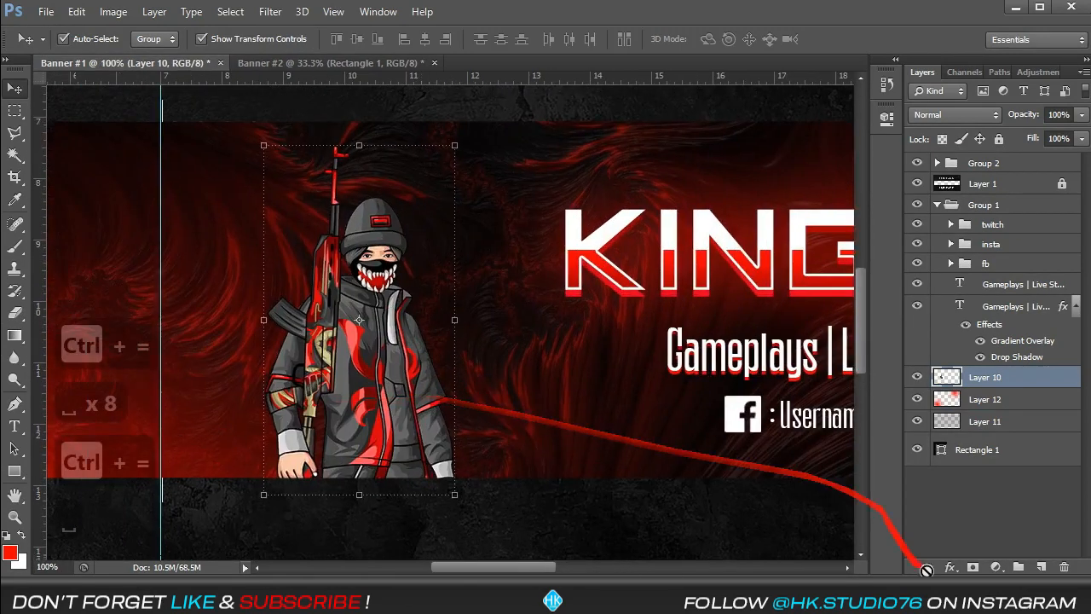
left_click(1038, 567)
left_click(952, 113)
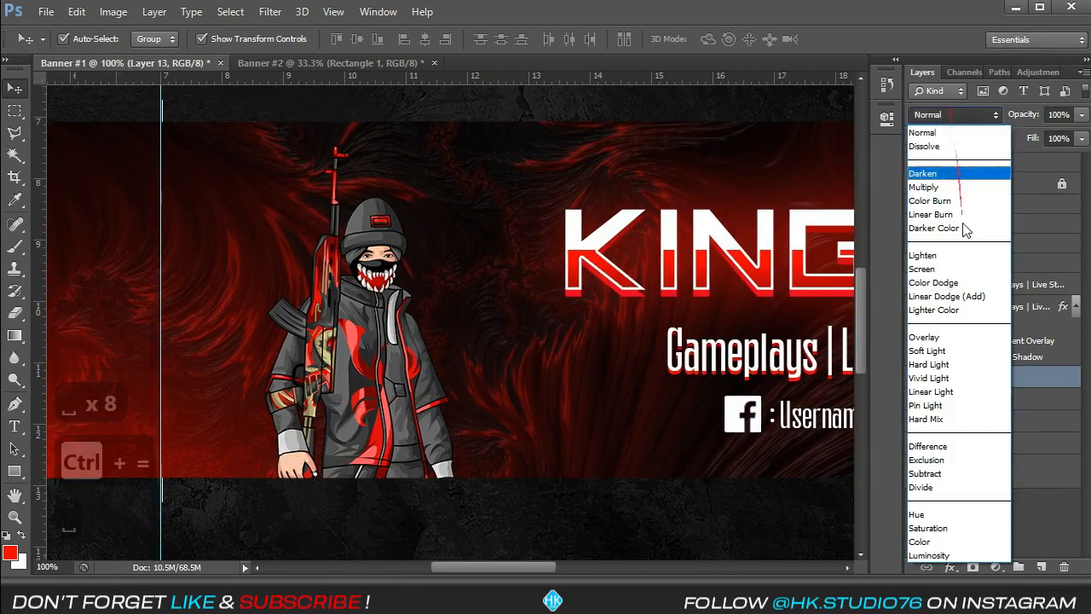
left_click(955, 285)
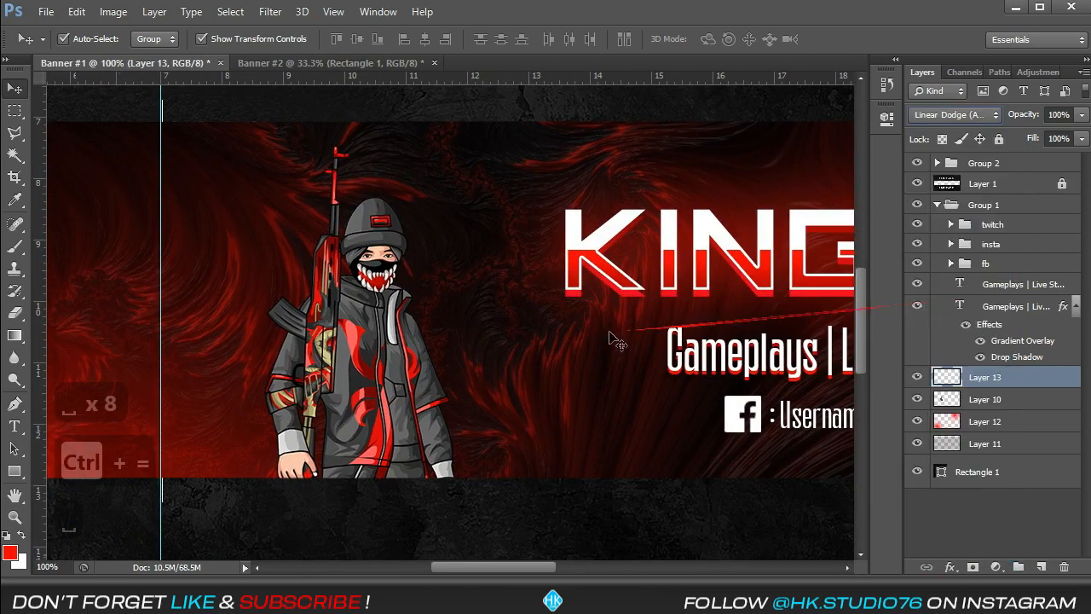
Paint a red glow over the character's jacket, rifle and muzzle with a soft 124 px brush.
right_click(469, 271)
left_click(607, 19)
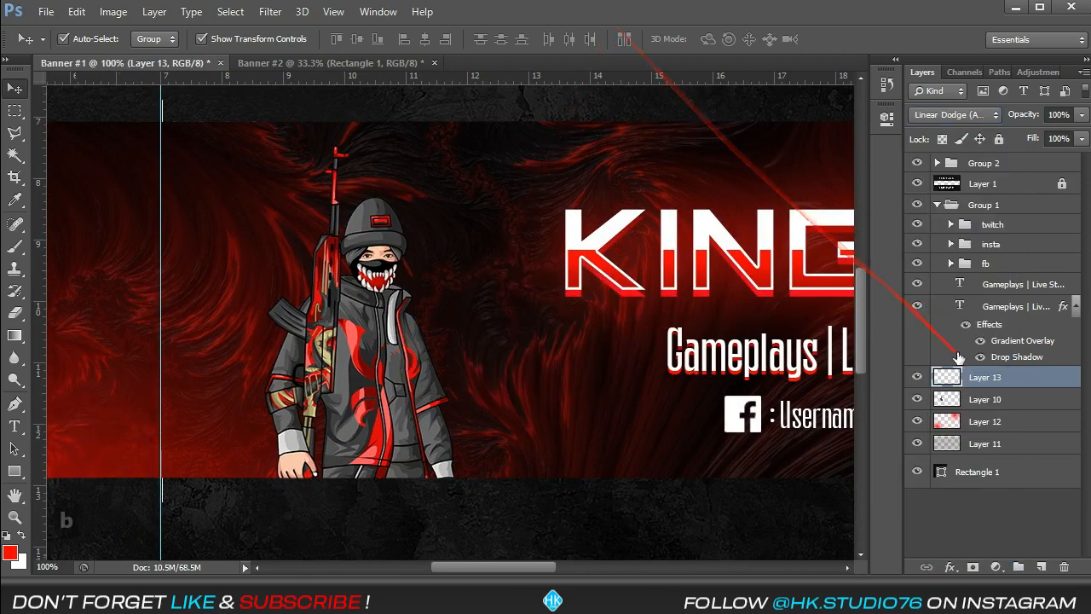
key("b")
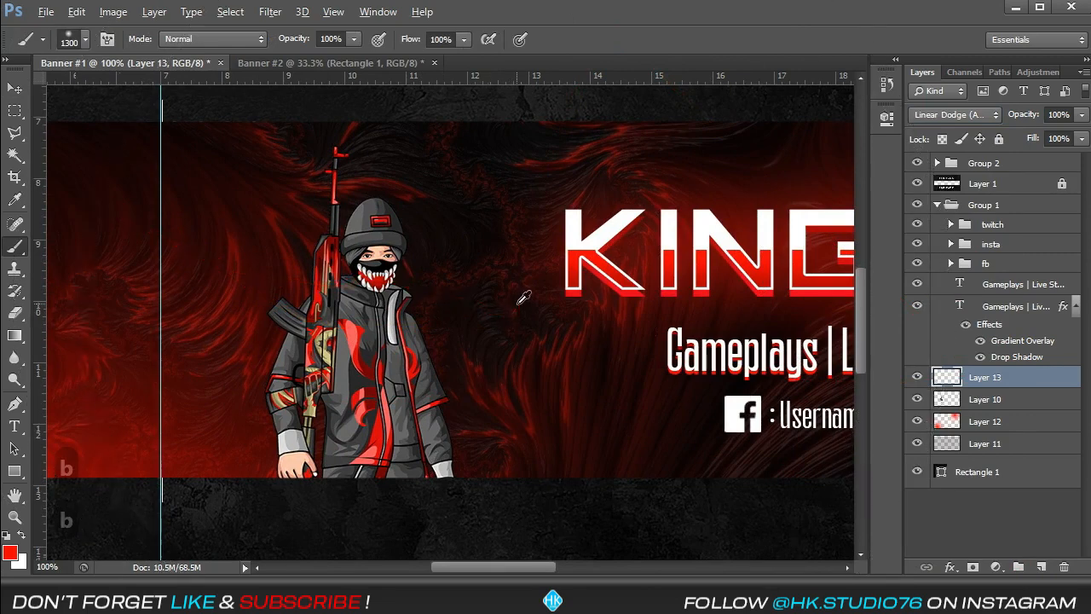
mouse_move(523, 298)
left_mouse_down("alt")
mouse_move(229, 311)
mouse_move(51, 350)
left_mouse_up("alt")
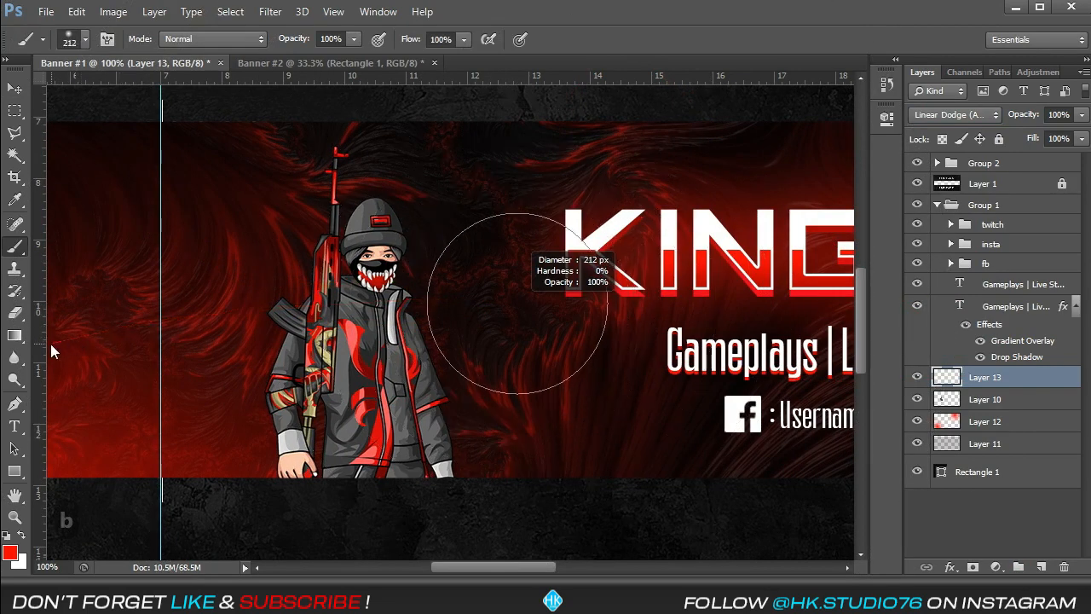
left_click_drag(343, 277, 295, 286, "alt")
left_click_drag(347, 341, 364, 399)
left_click(368, 419)
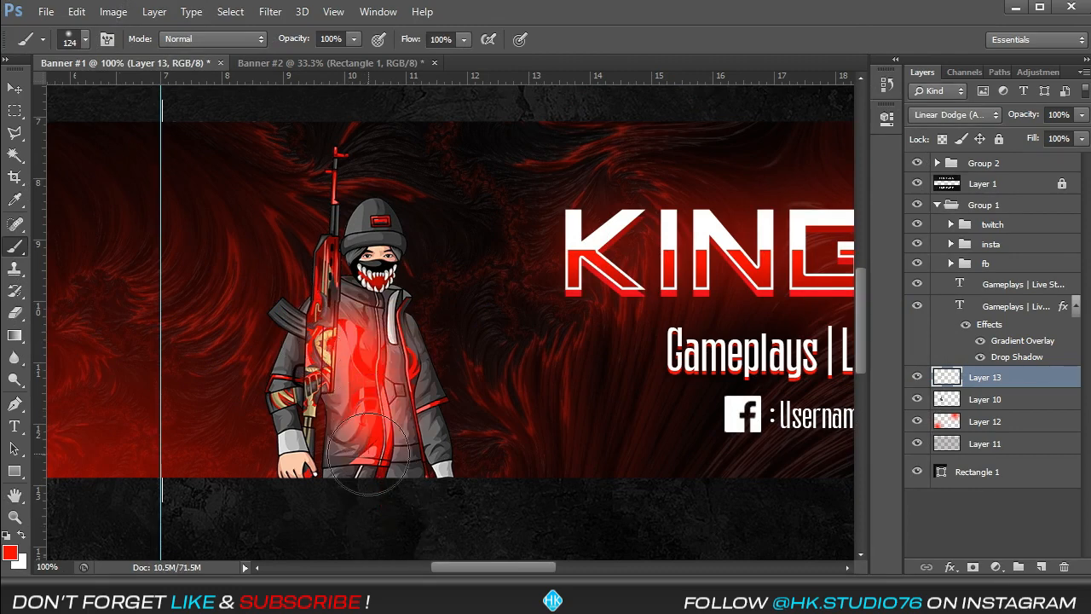
left_click(369, 456)
left_click_drag(320, 247, 315, 297)
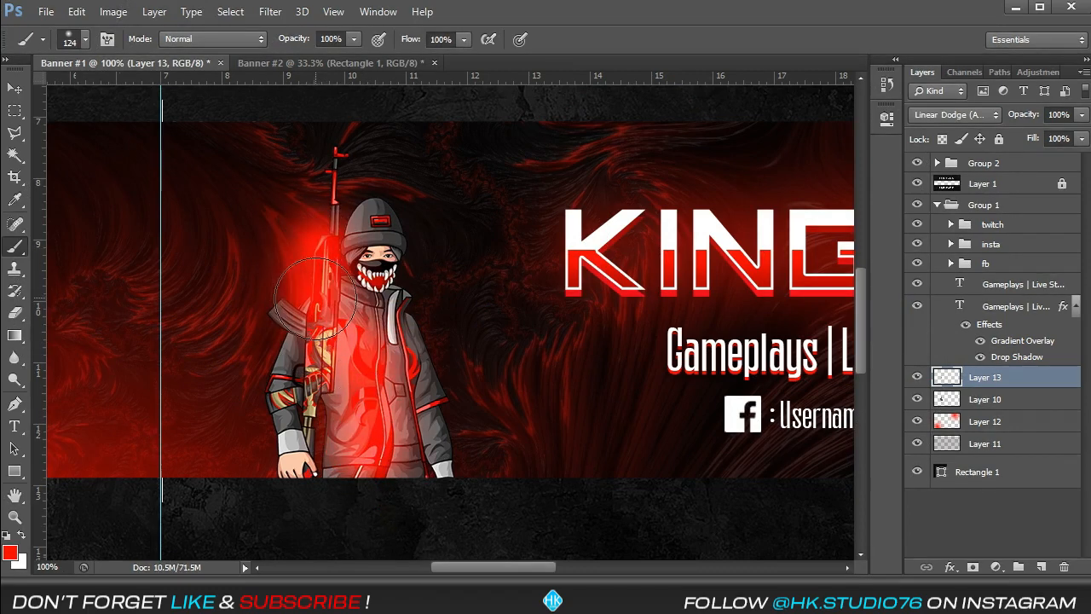
left_click_drag(340, 188, 335, 146)
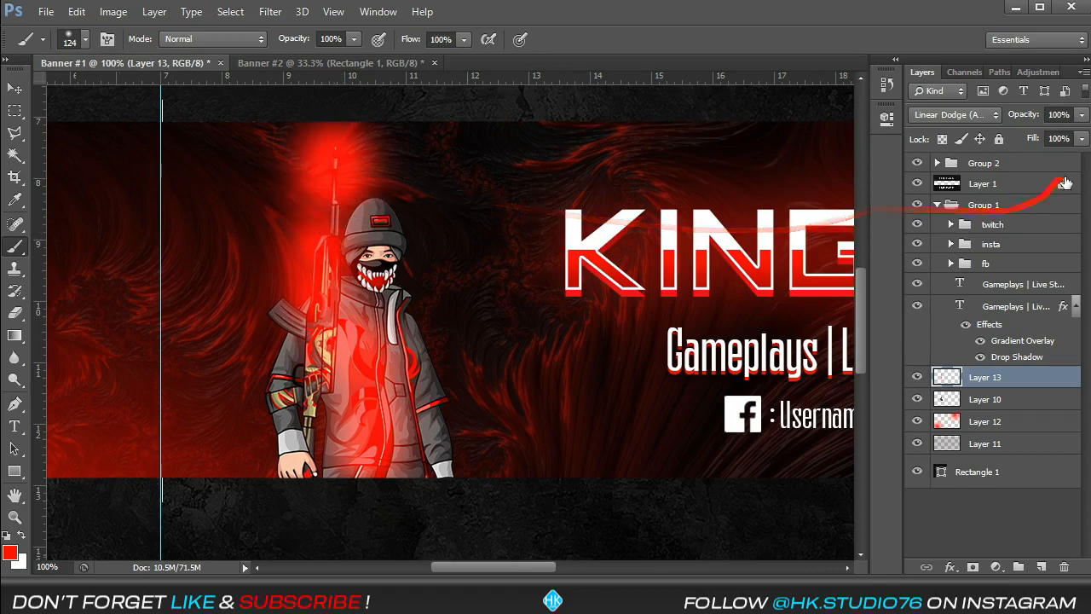
Reduce the opacity of the glow layer over the character to 28%.
left_click_drag(1079, 115, 1019, 136)
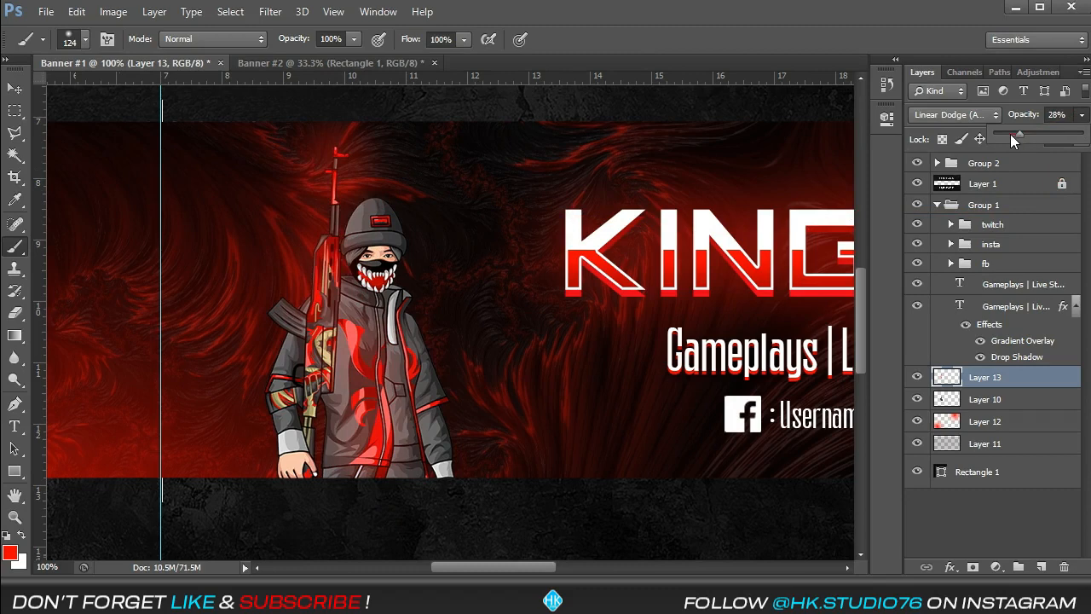
key("ctrl+minus")
key("ctrl+minus")
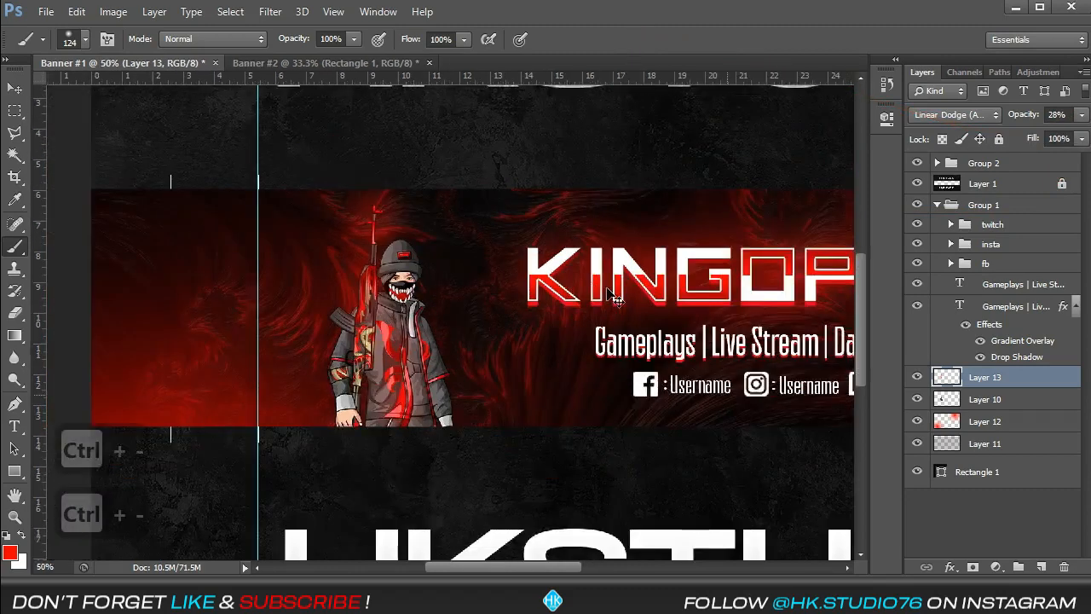
key("ctrl+0")
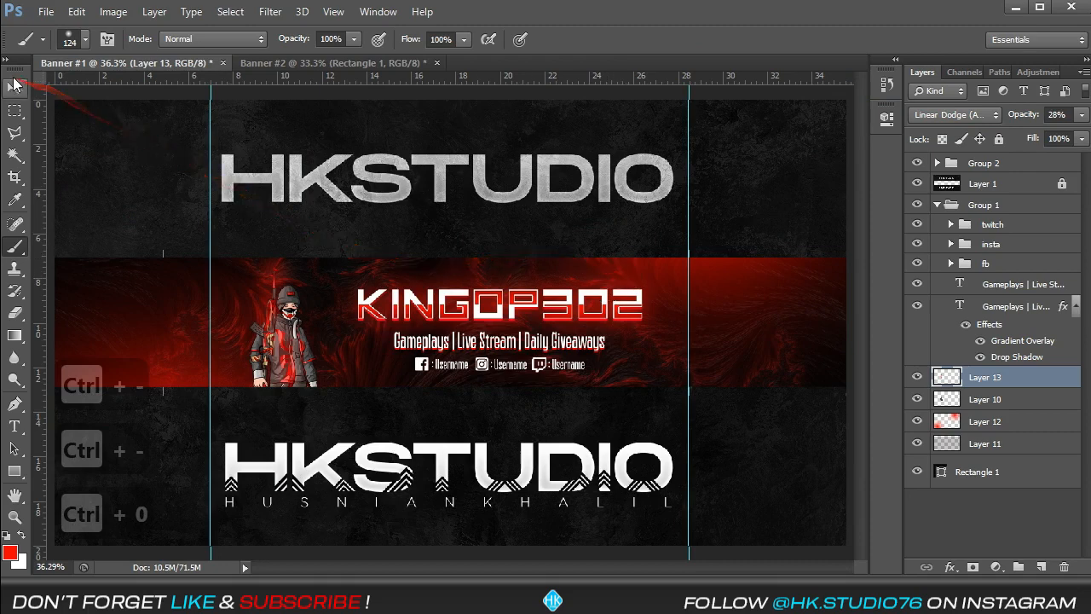
Duplicate the OP copy layer inside Group 2 and move the duplicate out to the top of the layer stack.
left_click(14, 88)
left_click(477, 305)
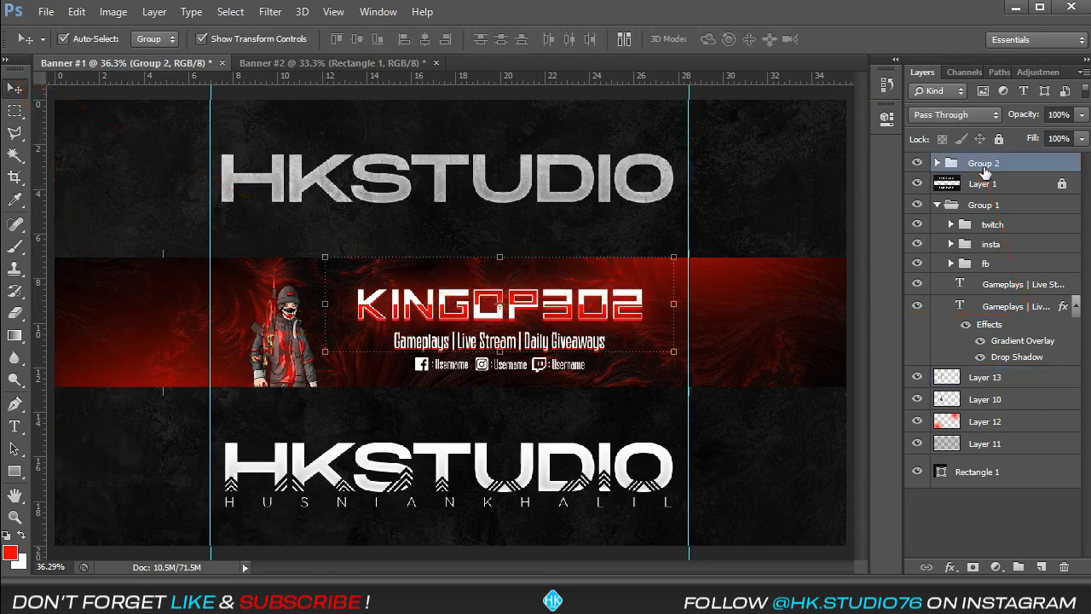
left_click(937, 163)
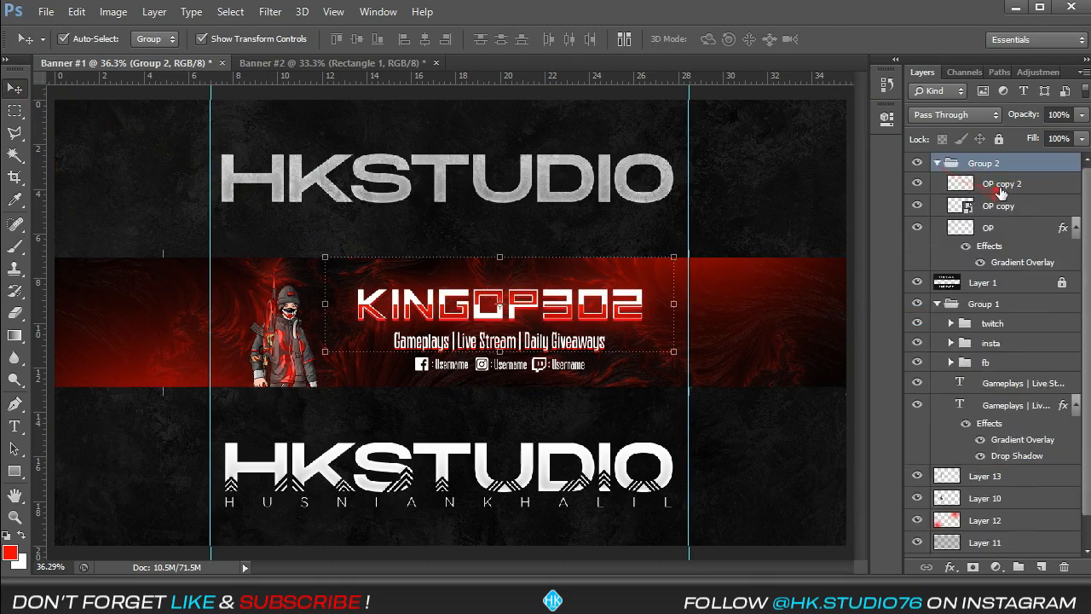
left_click(1003, 207)
key("ctrl+j")
left_click_drag(999, 208, 1000, 157)
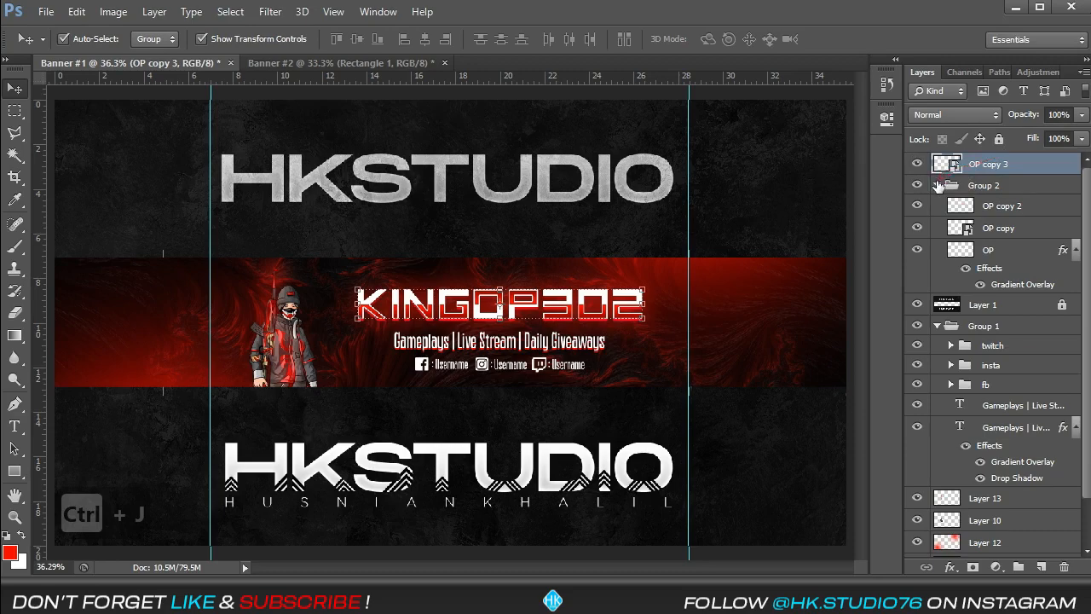
Collapse Group 2 and rasterize the duplicated title layer above it.
left_click(937, 185)
right_click(988, 164)
left_click(859, 213)
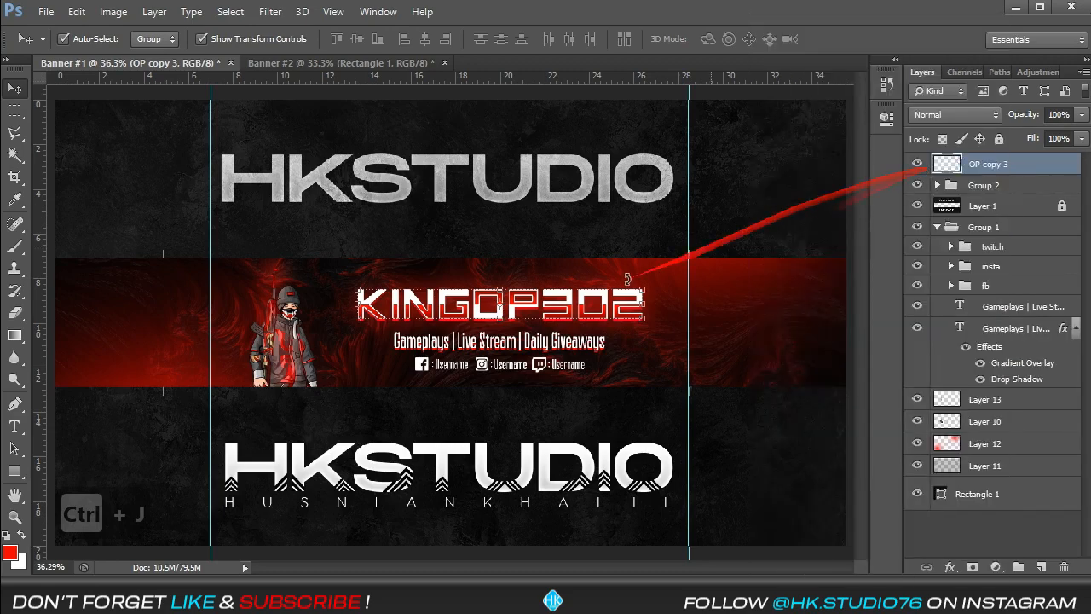
Move the rasterized title copy to the banner's left end and place a duplicate of it directly below.
key("ctrl+t")
left_click_drag(583, 305, 221, 315)
key("Return")
key("ctrl+j")
key("ctrl+t")
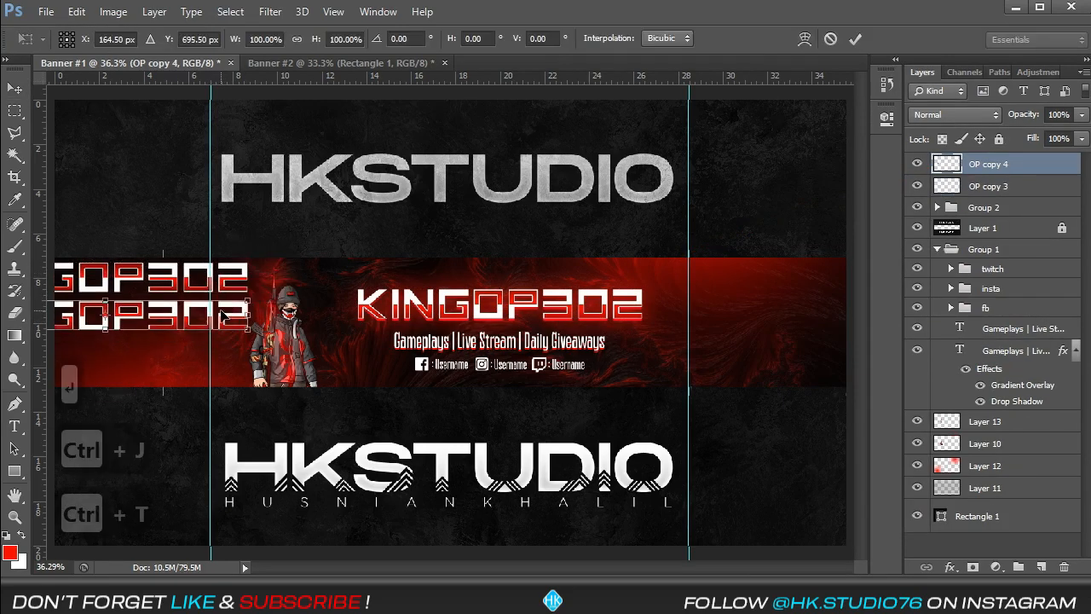
key("Return")
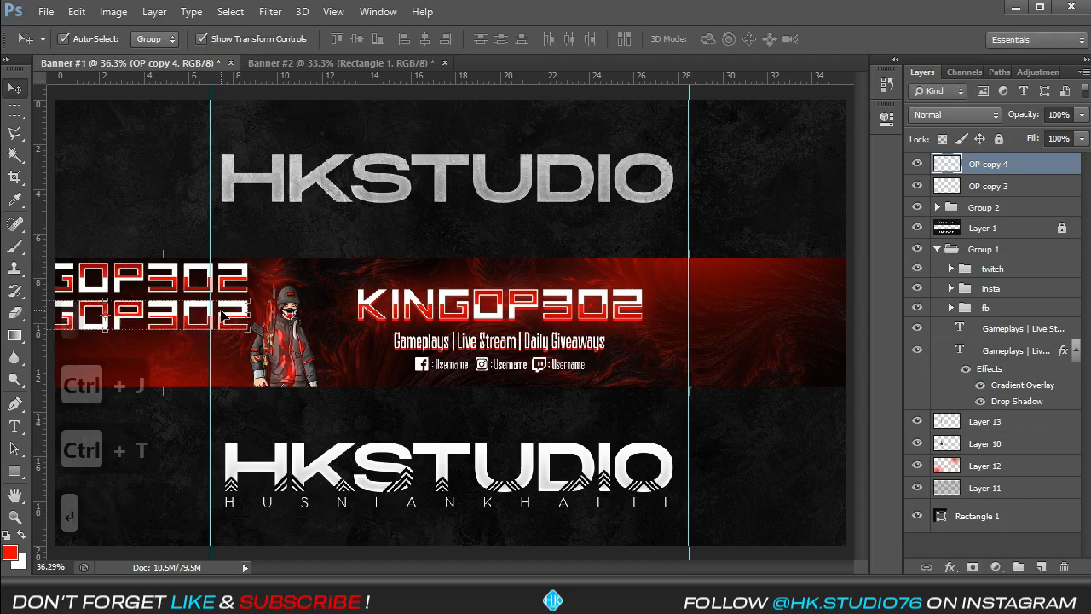
Duplicate the title rows downward to make four stacked rows and merge them into one layer.
key("ctrl+j")
key("ctrl+t")
left_click_drag(221, 315, 225, 347)
key("Return")
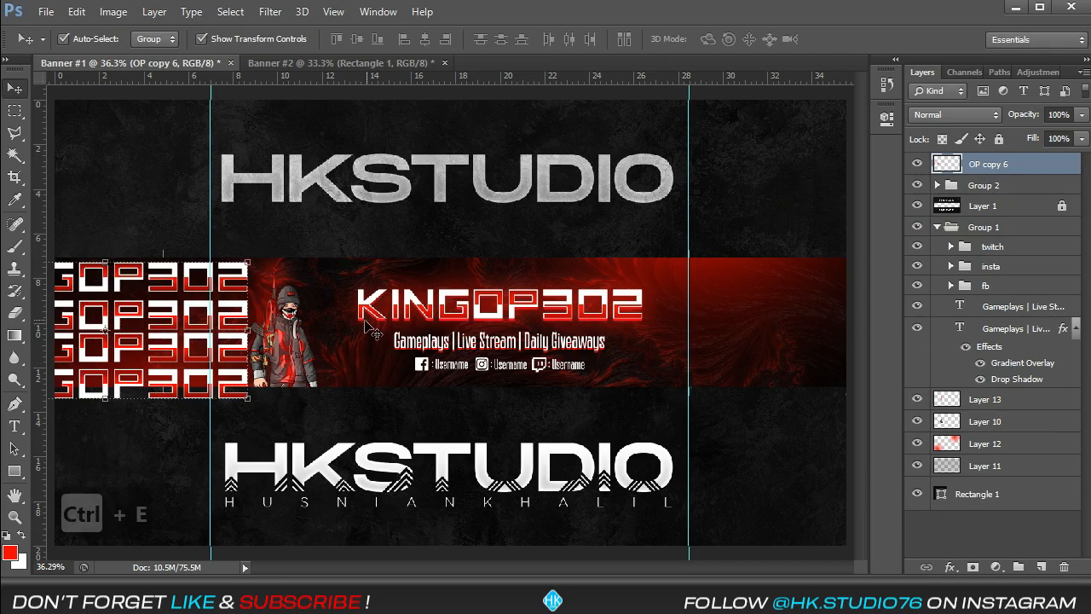
Warp the stacked title rows with the Flag style at a 20% bend and apply the transformation.
key("ctrl+t")
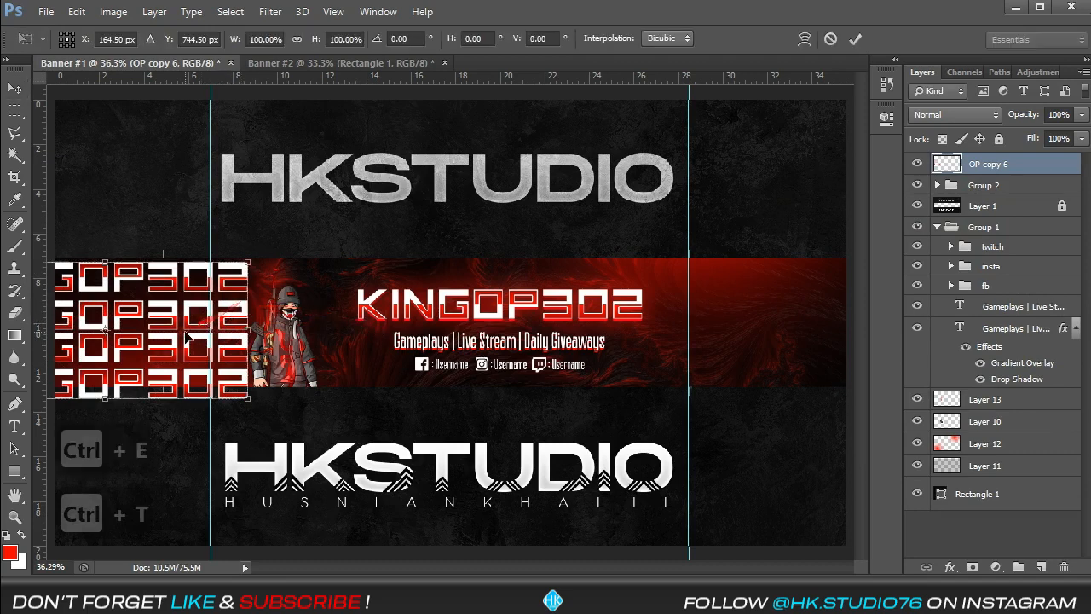
left_click(805, 40)
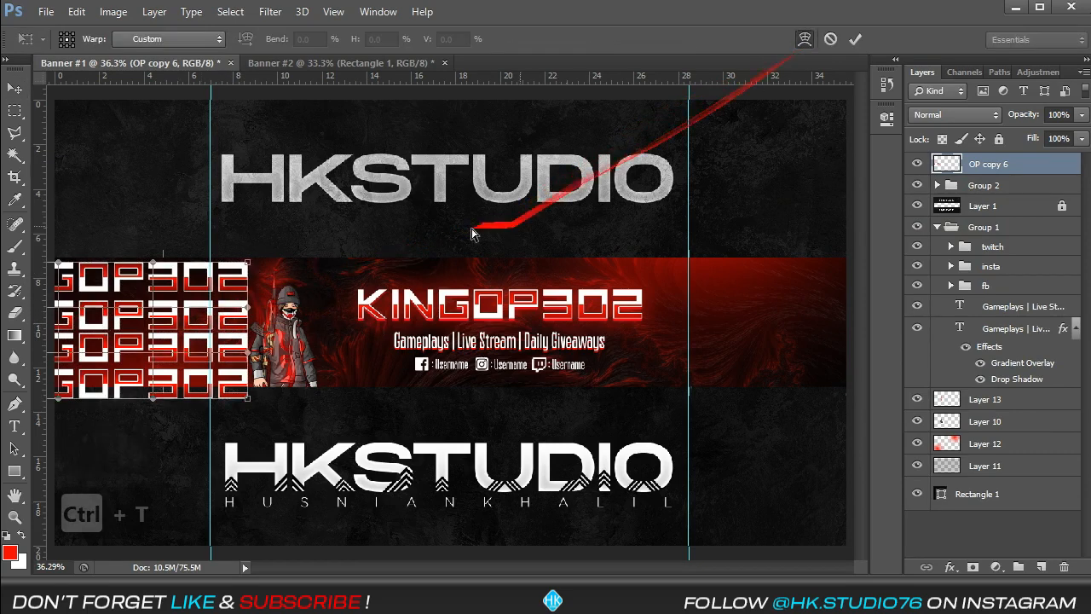
left_click(140, 41)
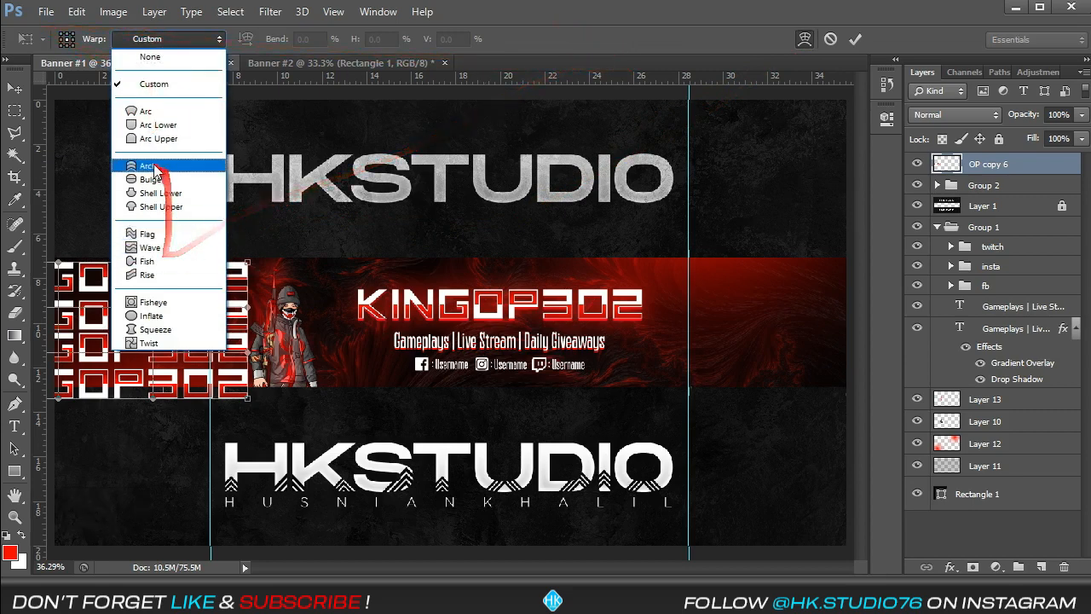
left_click(149, 234)
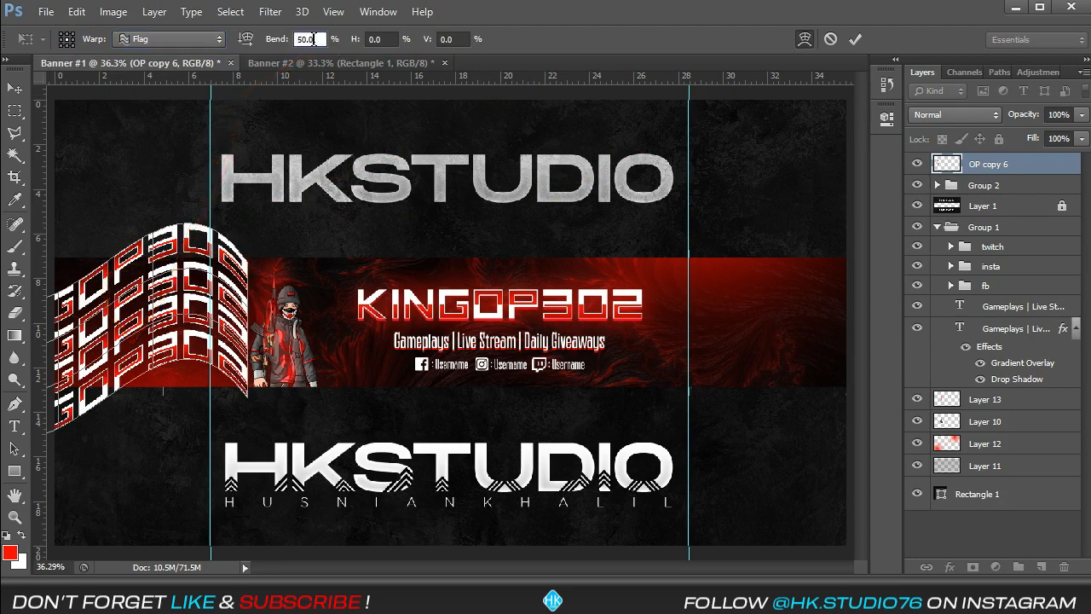
scroll(314, 39, "down", 20)
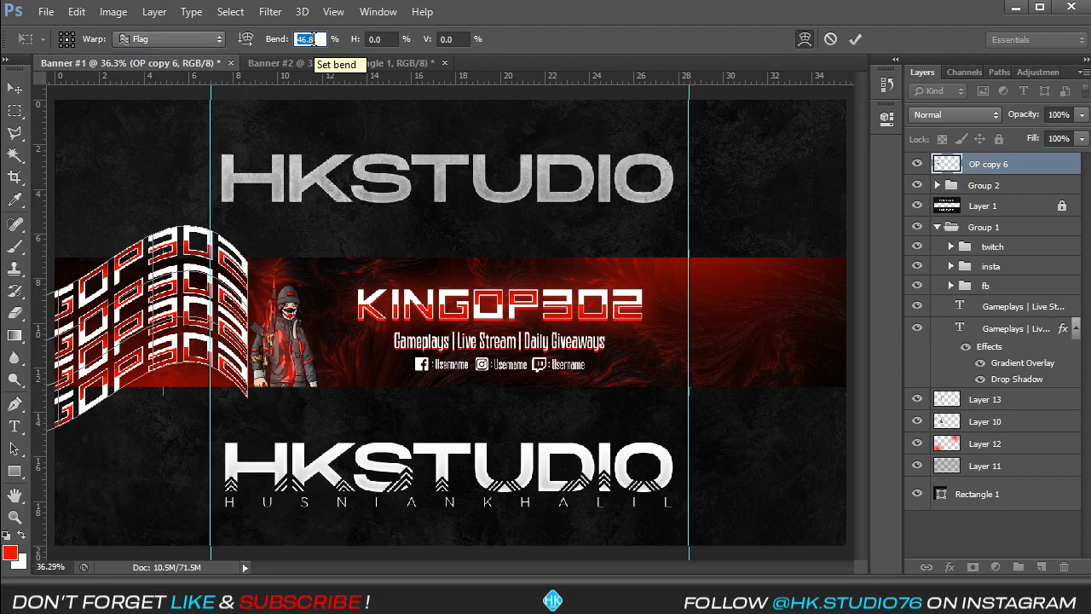
type("20")
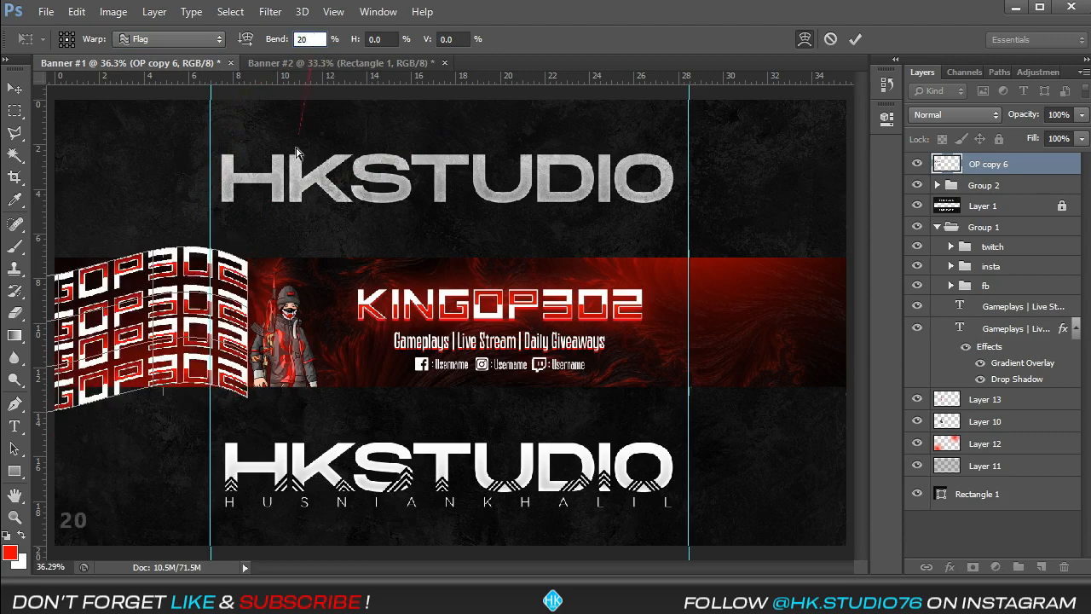
left_click(13, 89)
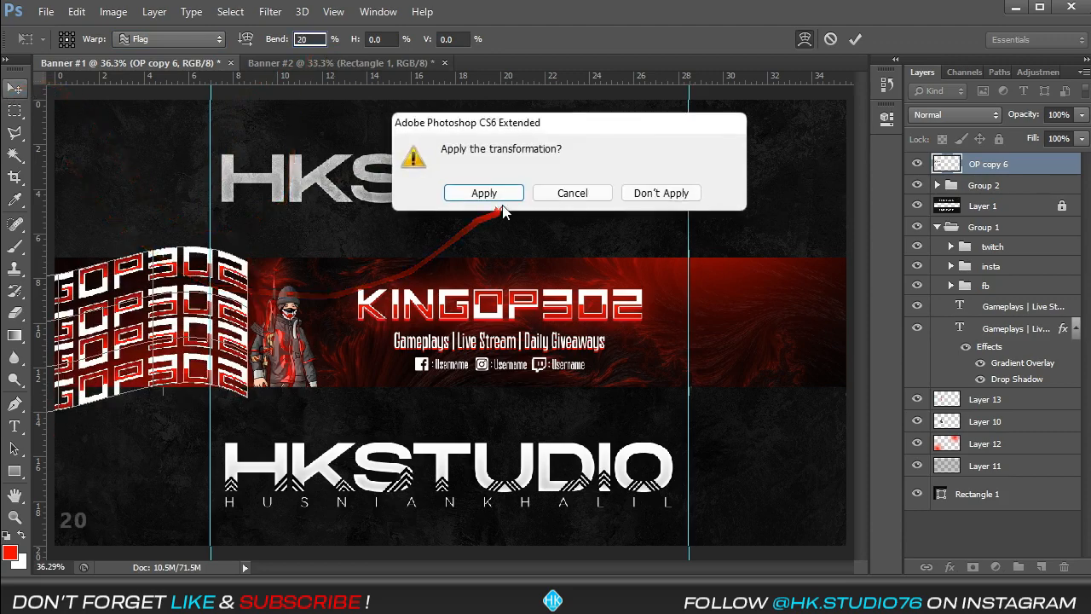
key("Return")
Scale the warped title block down slightly and move it up along the banner's left edge.
left_click(241, 413)
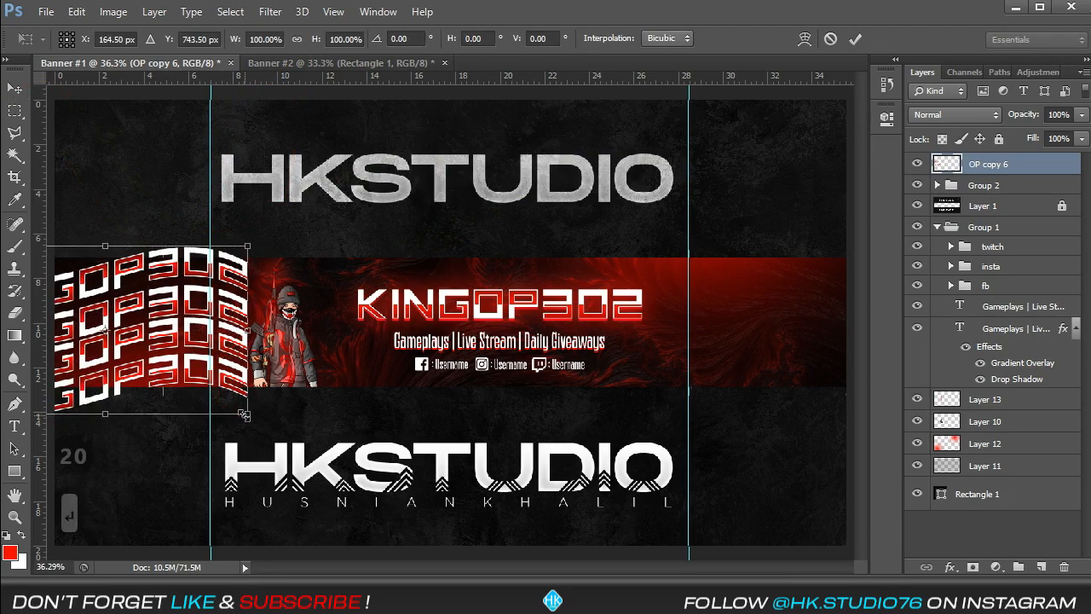
left_click_drag(244, 416, 230, 398)
left_click_drag(190, 347, 193, 327)
key("Return")
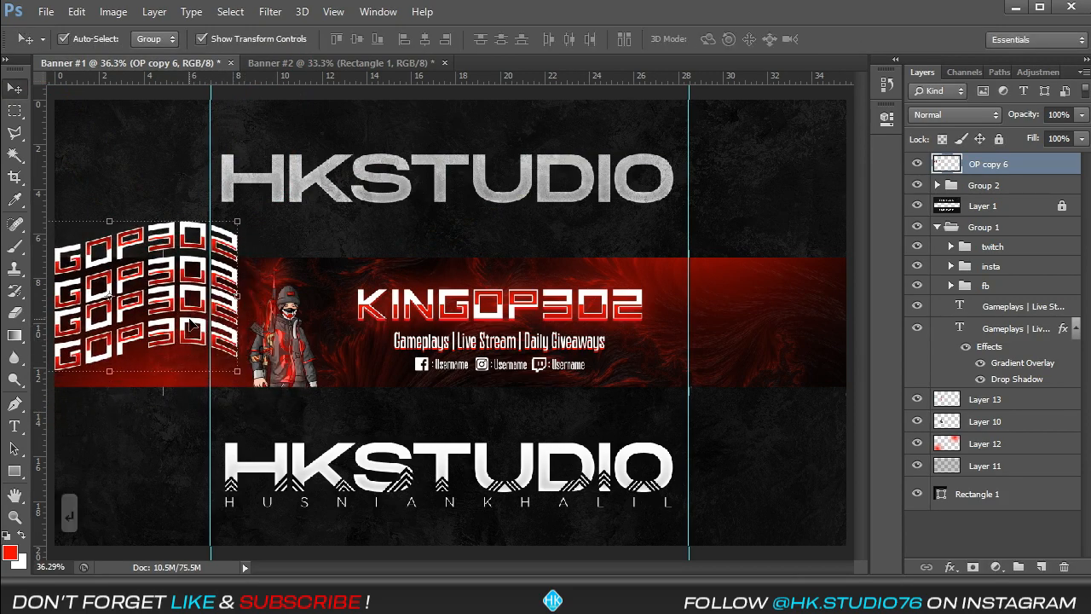
Duplicate the warped title block and place the copy directly beneath it to continue the row pattern.
key("ctrl+j")
key("ctrl+t")
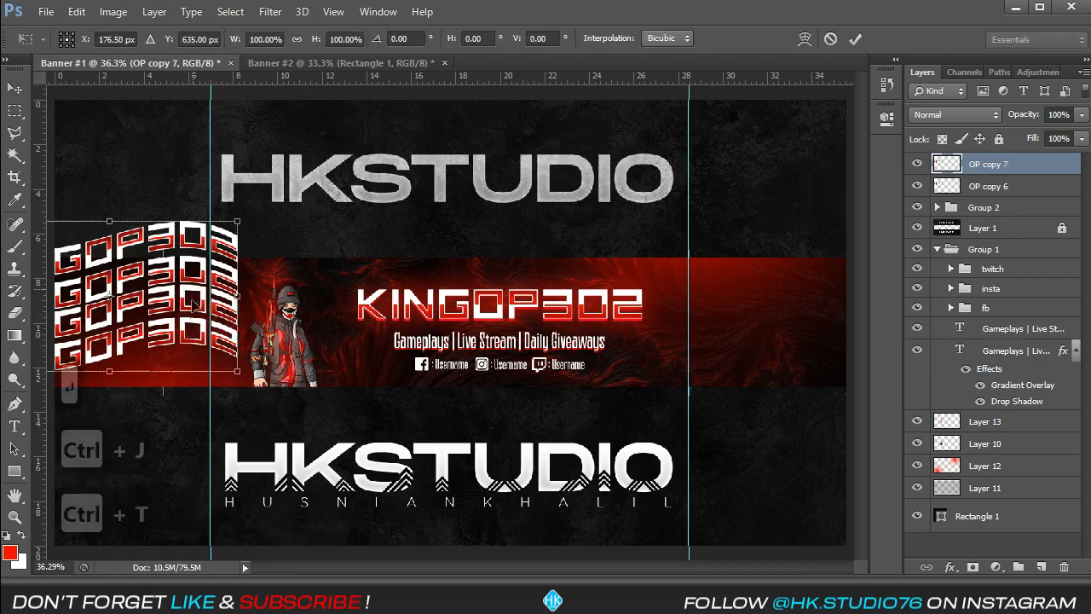
left_click_drag(194, 303, 194, 433)
key("Return")
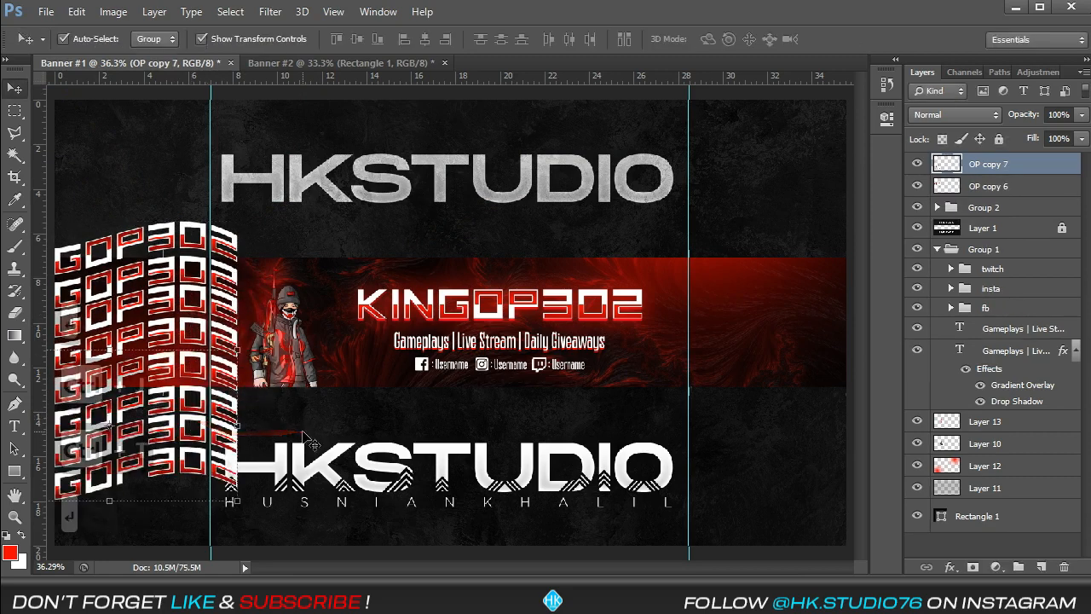
Merge the two warped title layers and move the merged layer beneath Layer 1.
left_click(1023, 187, "shift")
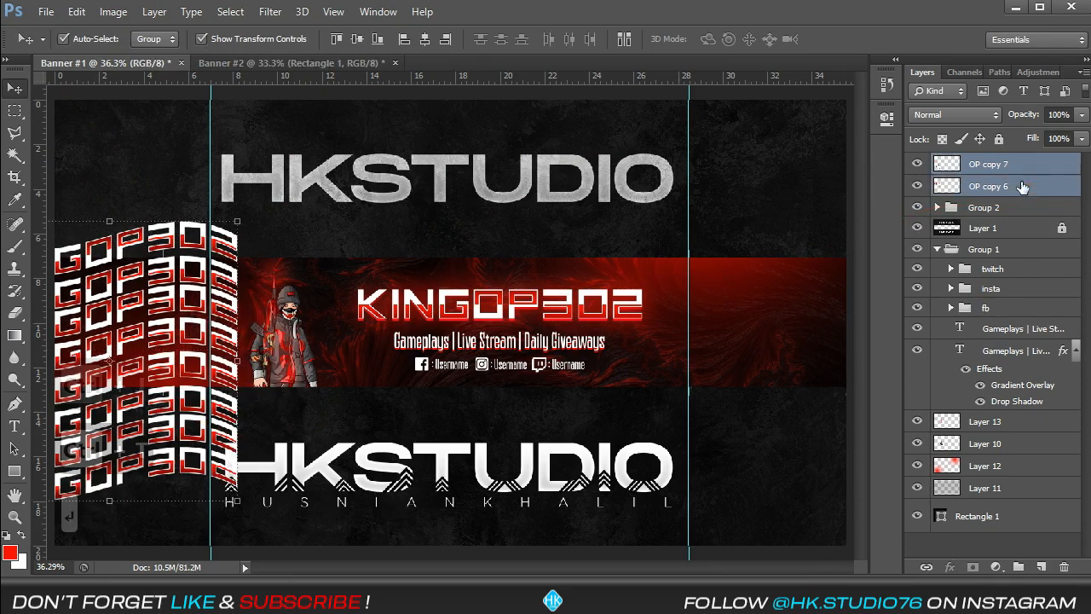
key("ctrl+e")
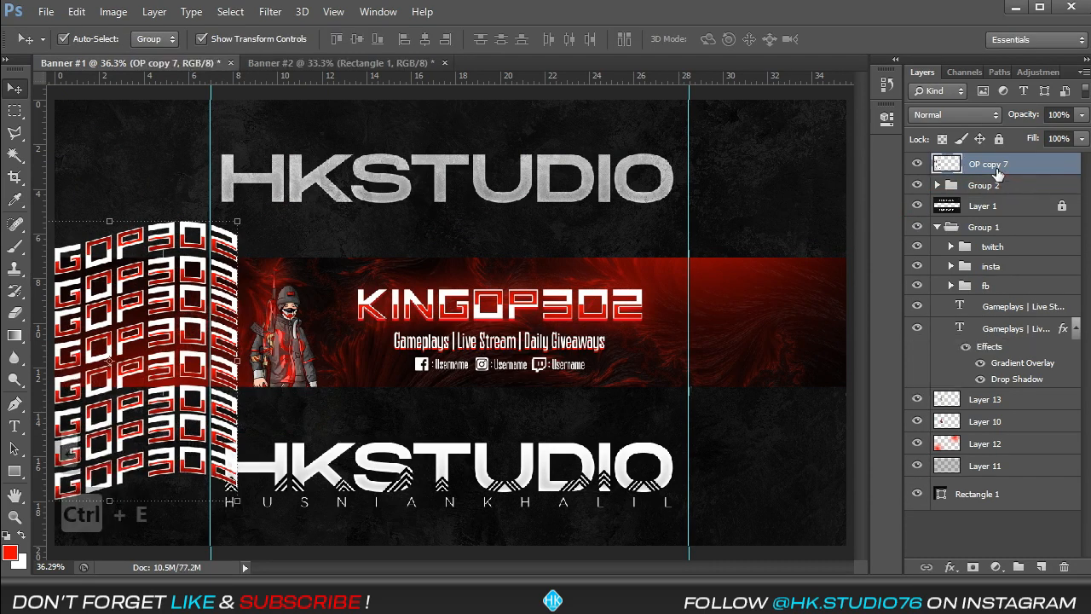
left_click_drag(997, 172, 1005, 217)
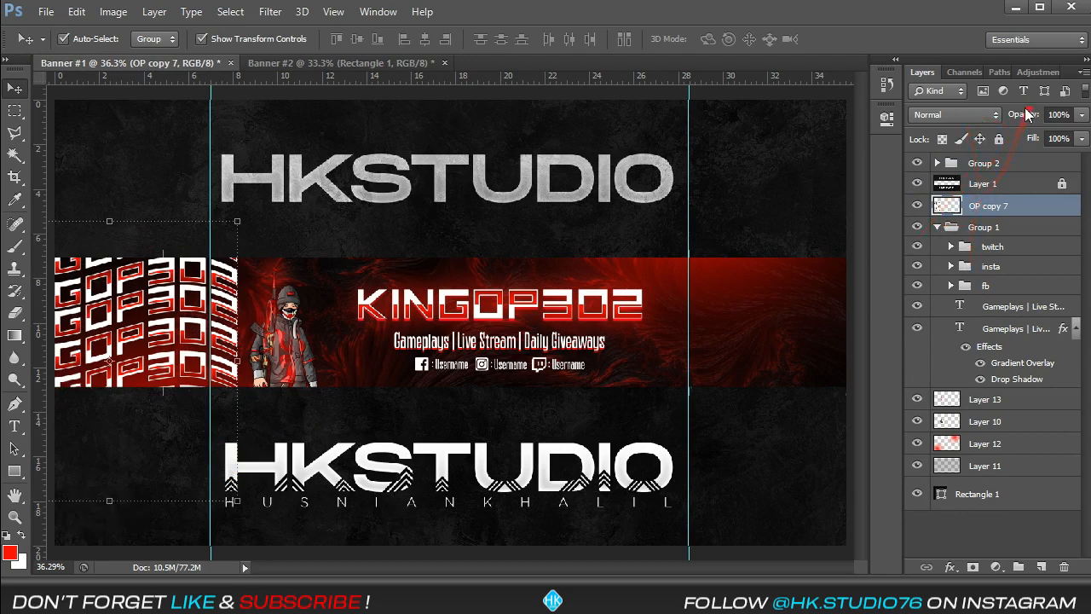
Add a layer mask to the warped title pattern and fade its inner edge beside the character with a soft 1155 px black brush.
left_click(973, 567)
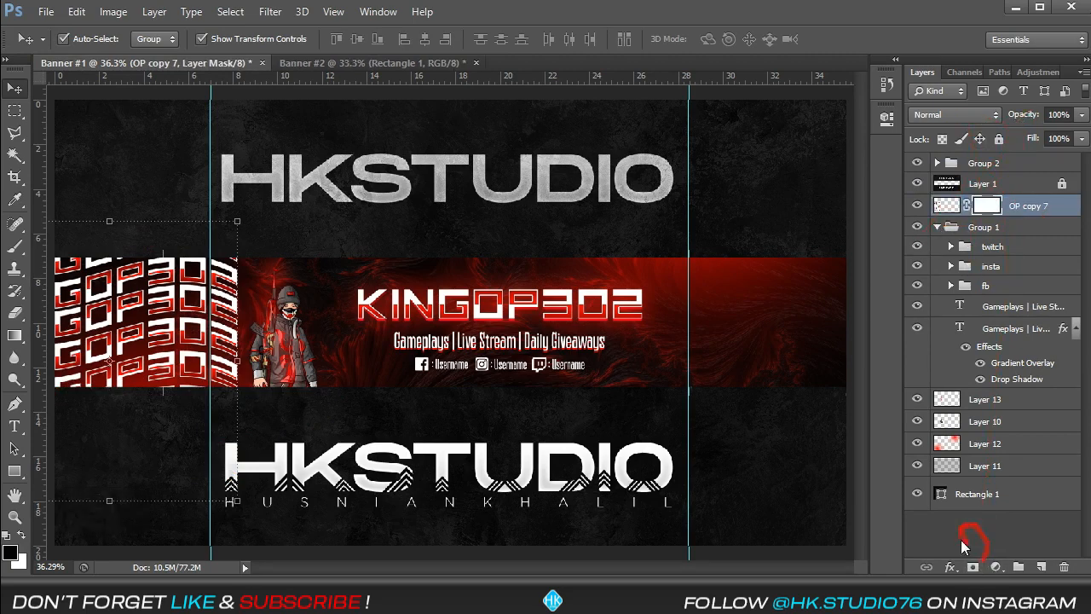
key("b")
right_click(278, 315)
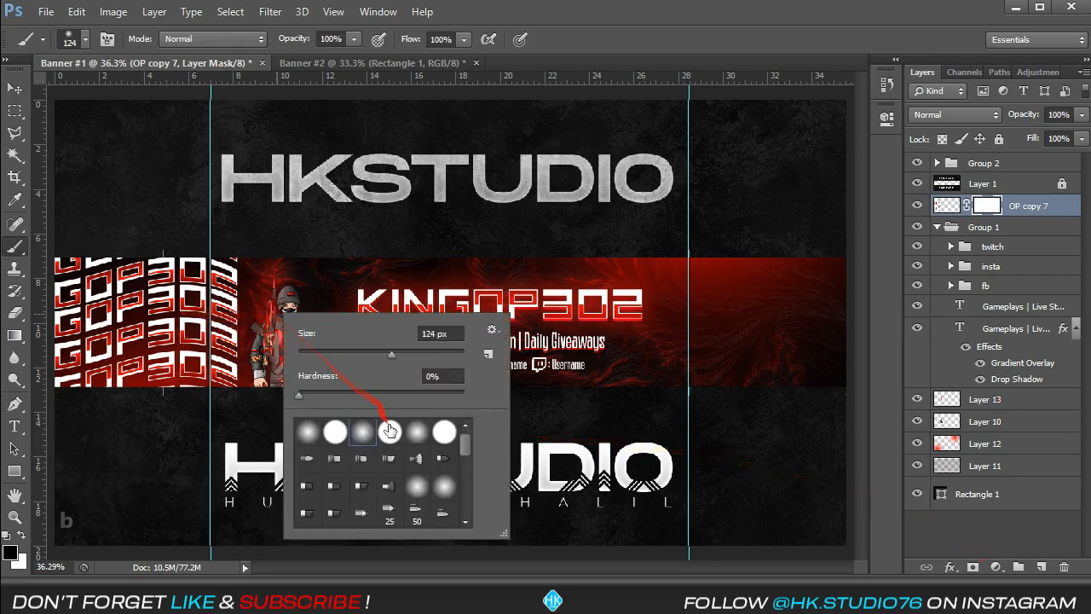
left_click_drag(400, 348, 408, 350)
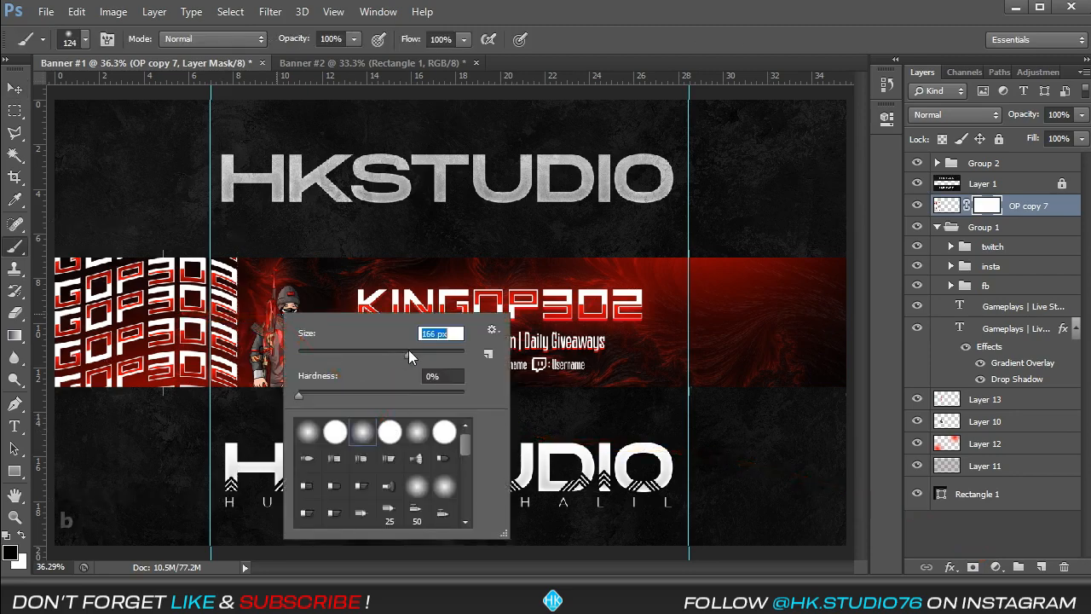
left_click(616, 44)
left_click_drag(436, 262, 589, 287)
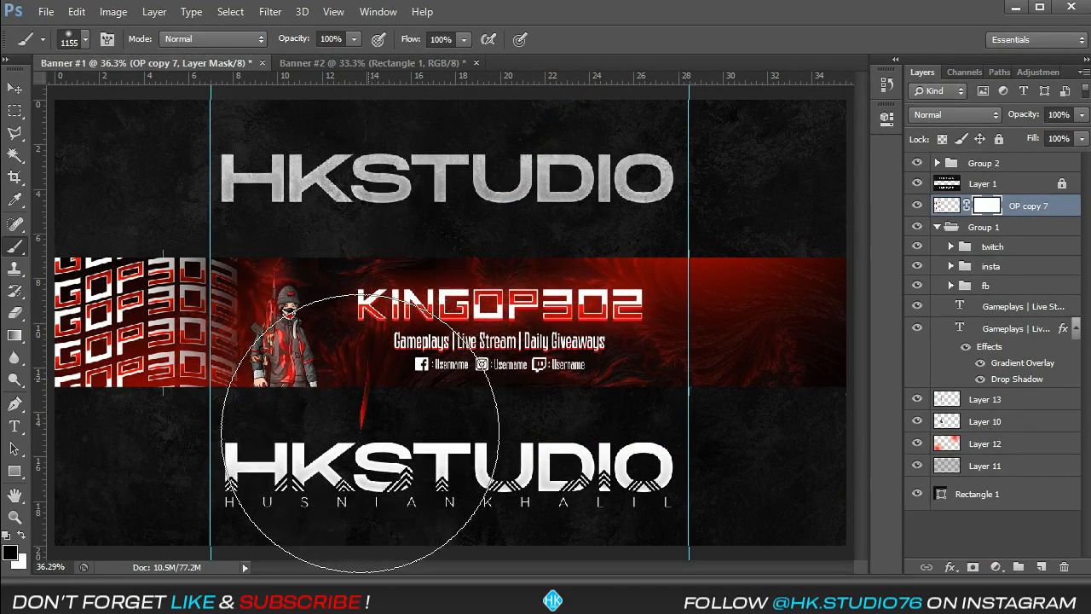
mouse_move(345, 286)
left_mouse_down()
mouse_move(346, 239)
mouse_move(349, 340)
left_mouse_up()
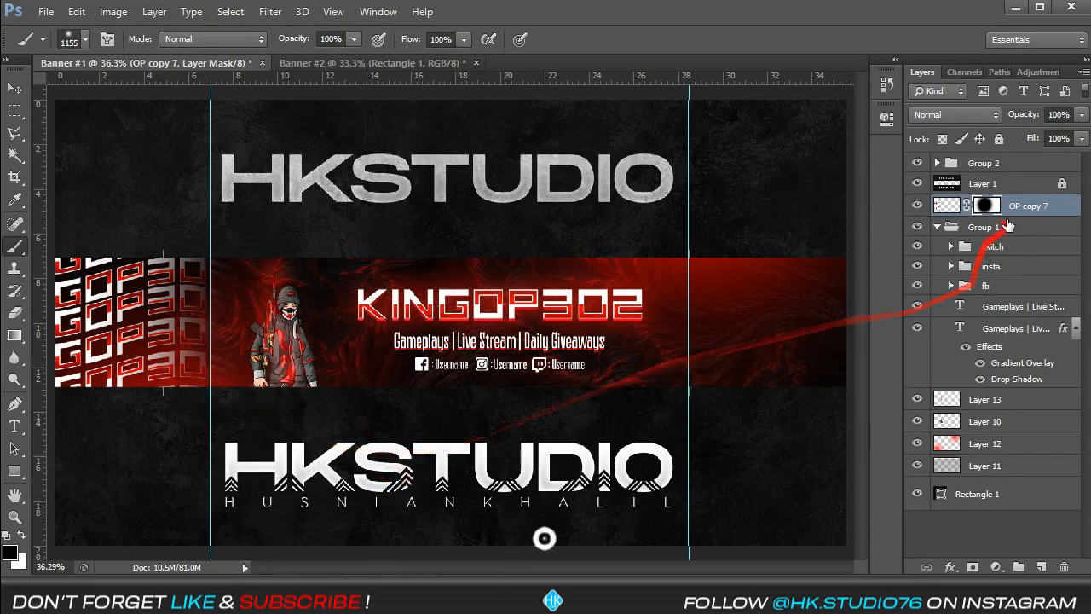
Paint soft red over the title pattern on a new layer and set that layer's blend mode to Multiply.
left_click(1041, 566)
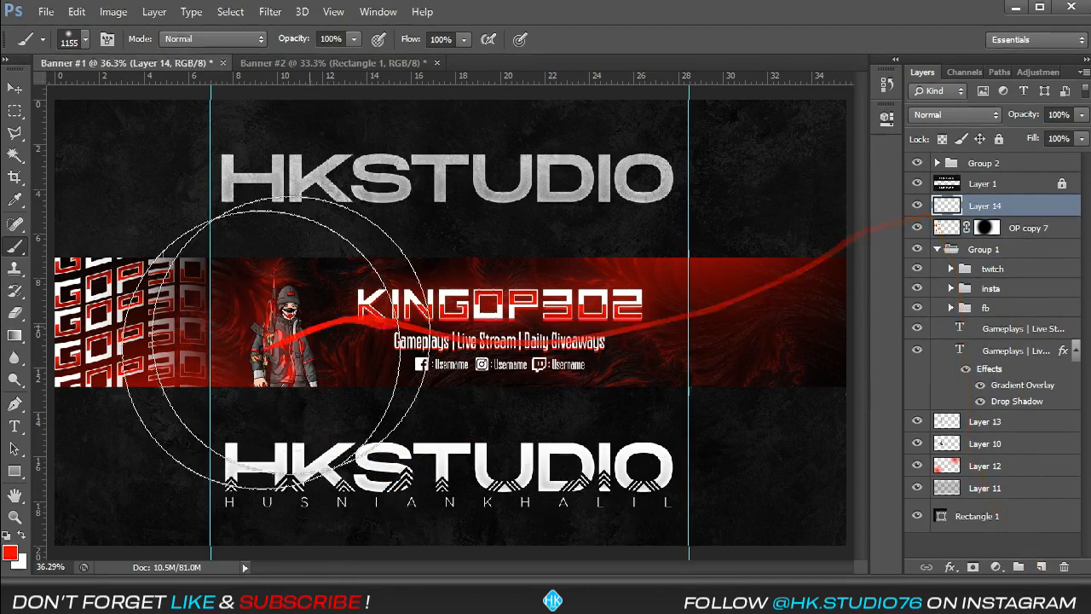
left_click(111, 341)
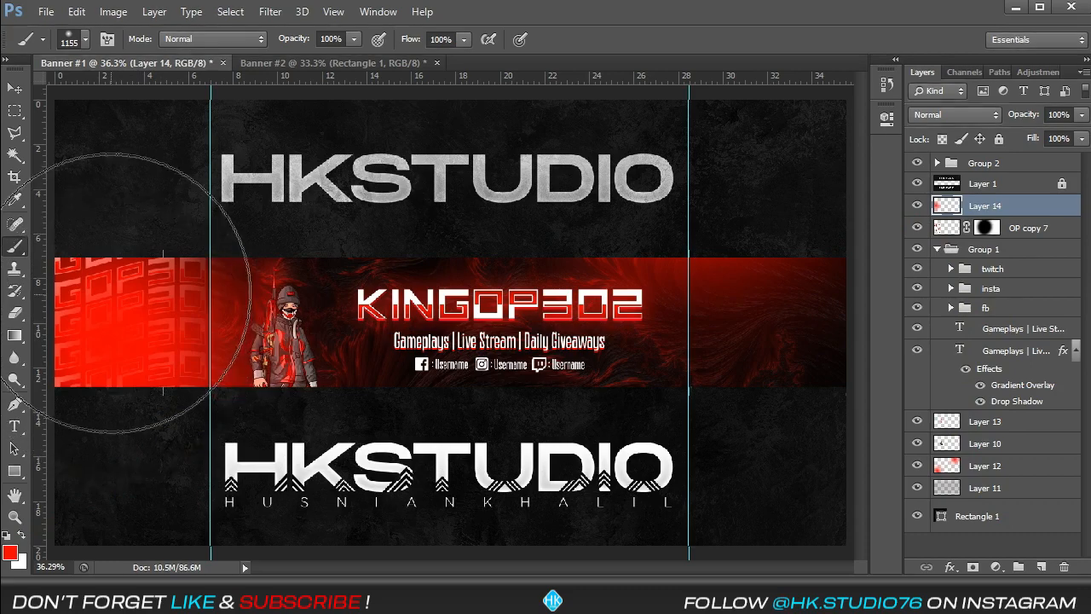
left_click(112, 303)
left_click(955, 115)
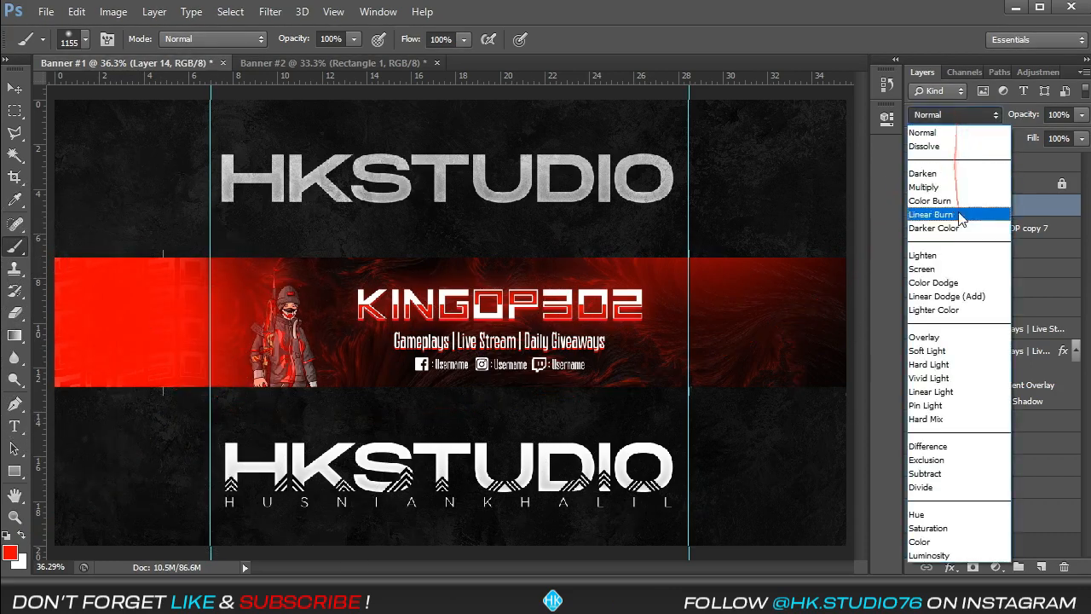
left_click(938, 163)
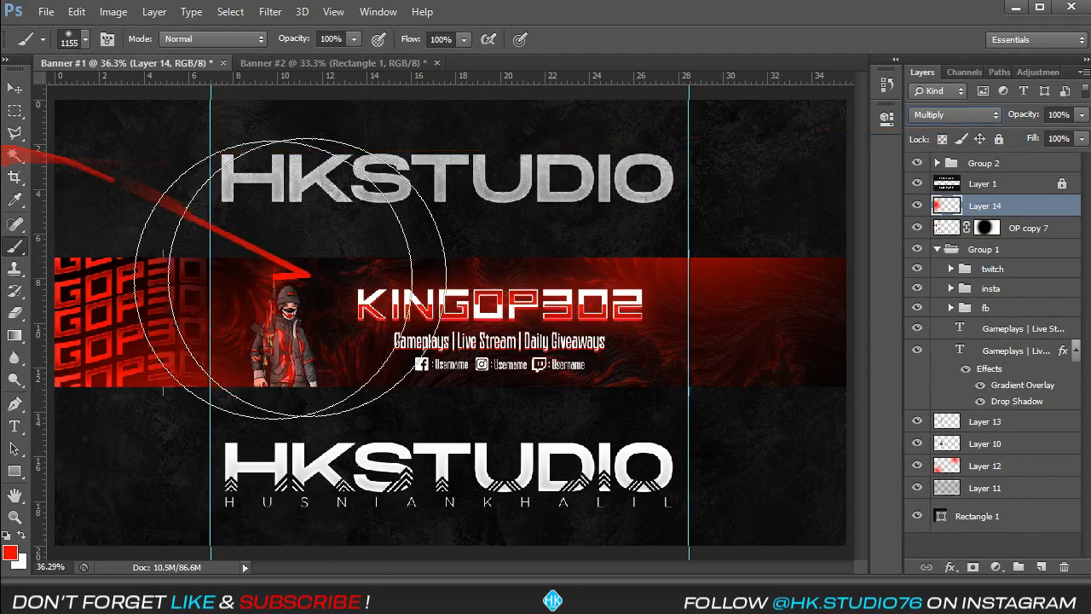
key("bracketleft")
key("bracketleft")
key("bracketleft")
key("bracketleft")
key("bracketleft")
key("bracketleft")
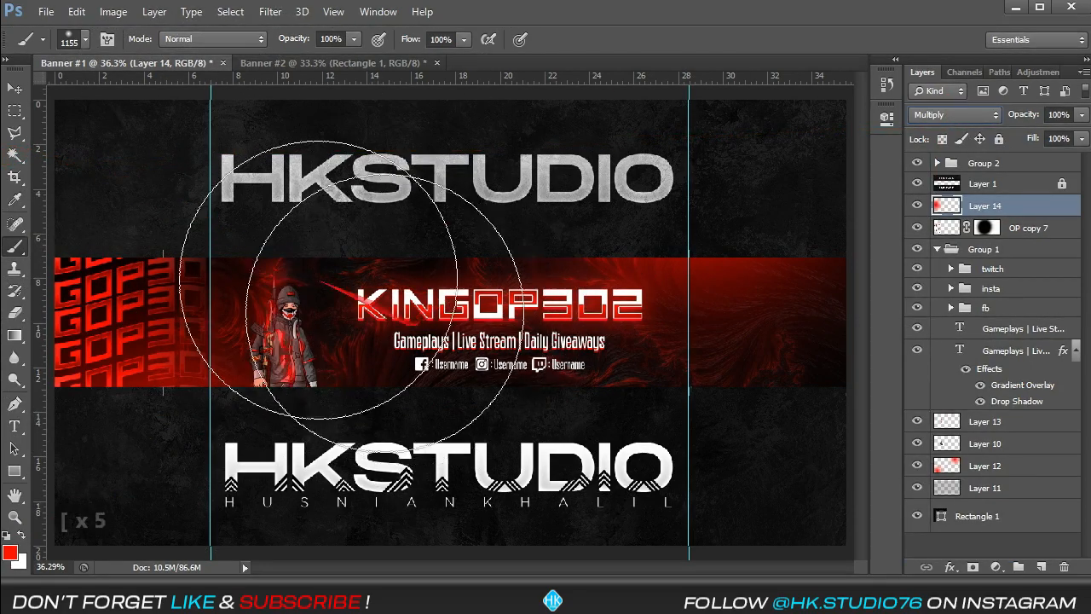
left_click(14, 88)
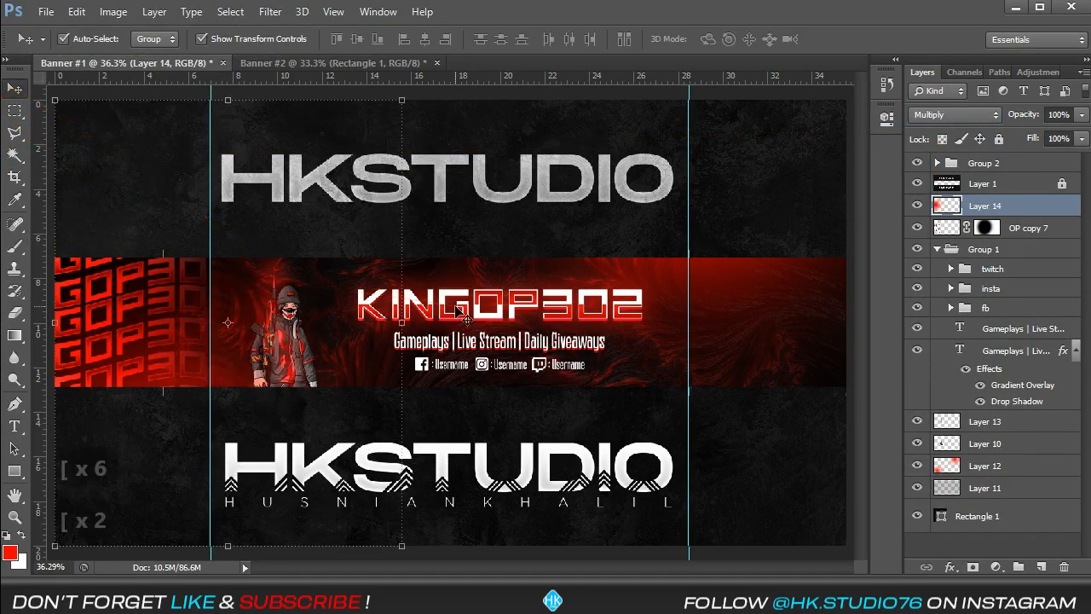
key("ctrl+minus")
left_click(852, 455)
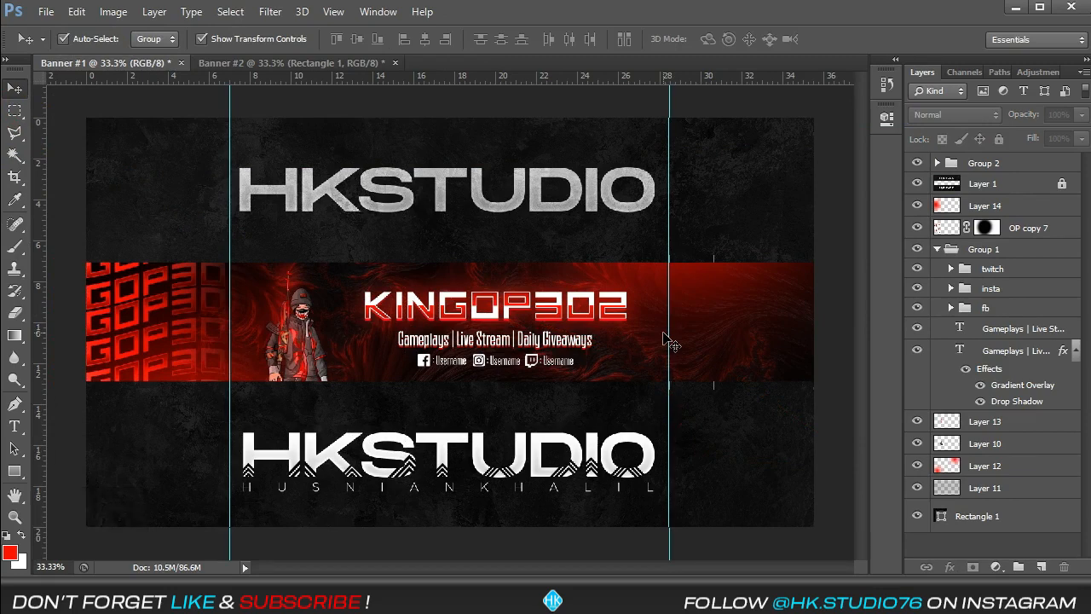
Switch to the Banner #2 document and show its whole canvas.
left_click(289, 63)
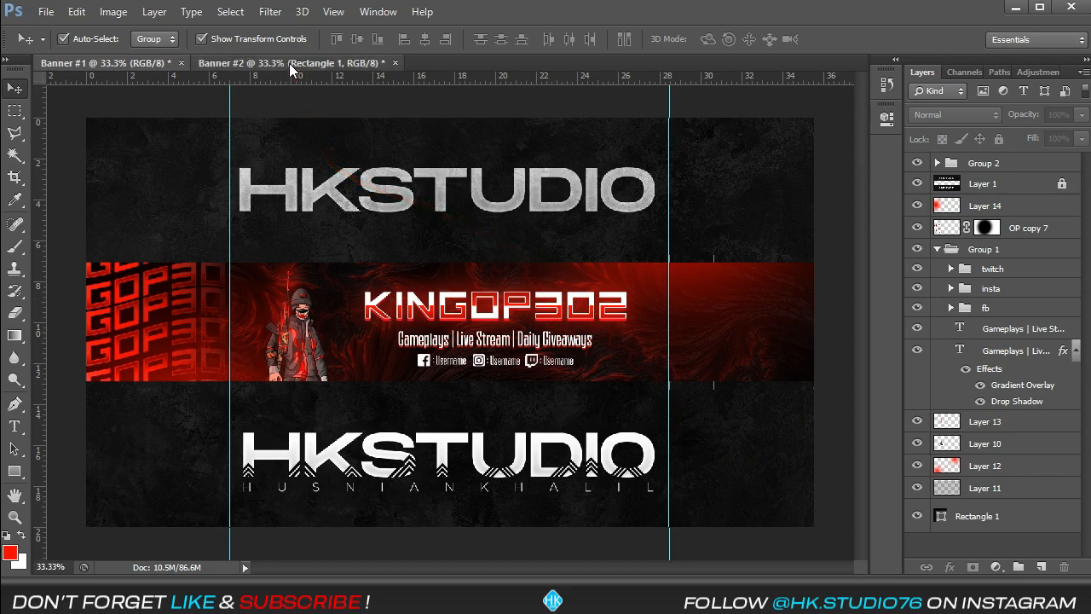
key("ctrl+0")
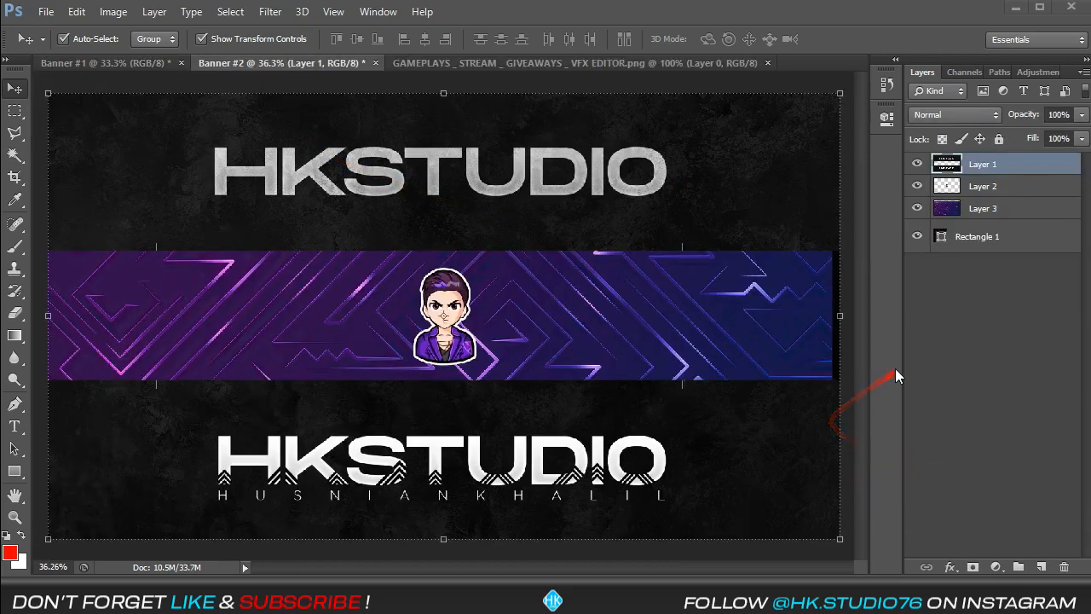
key("ctrl+minus")
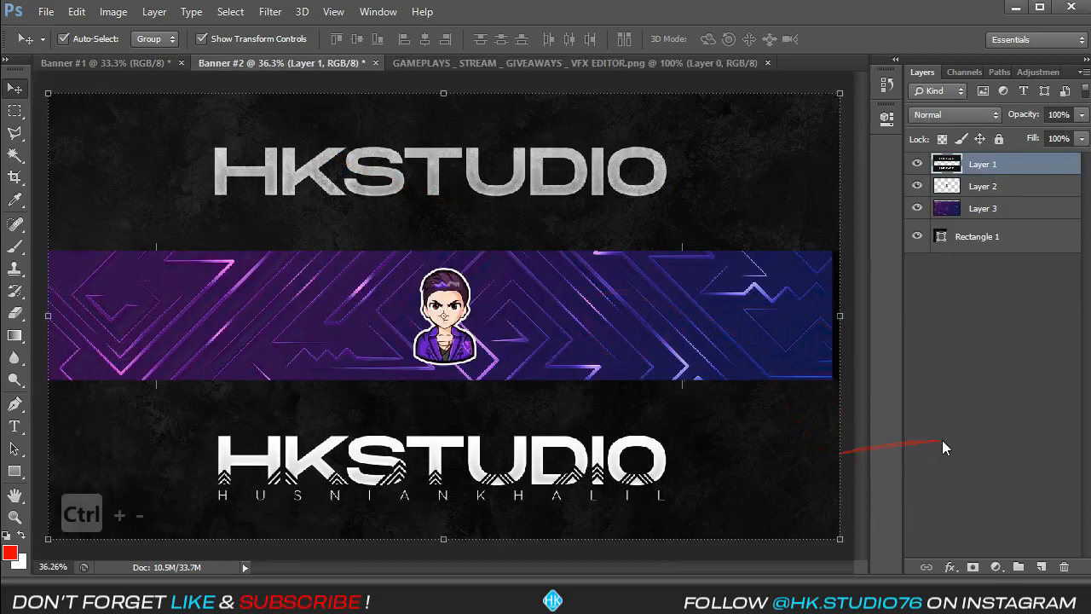
key("ctrl+minus")
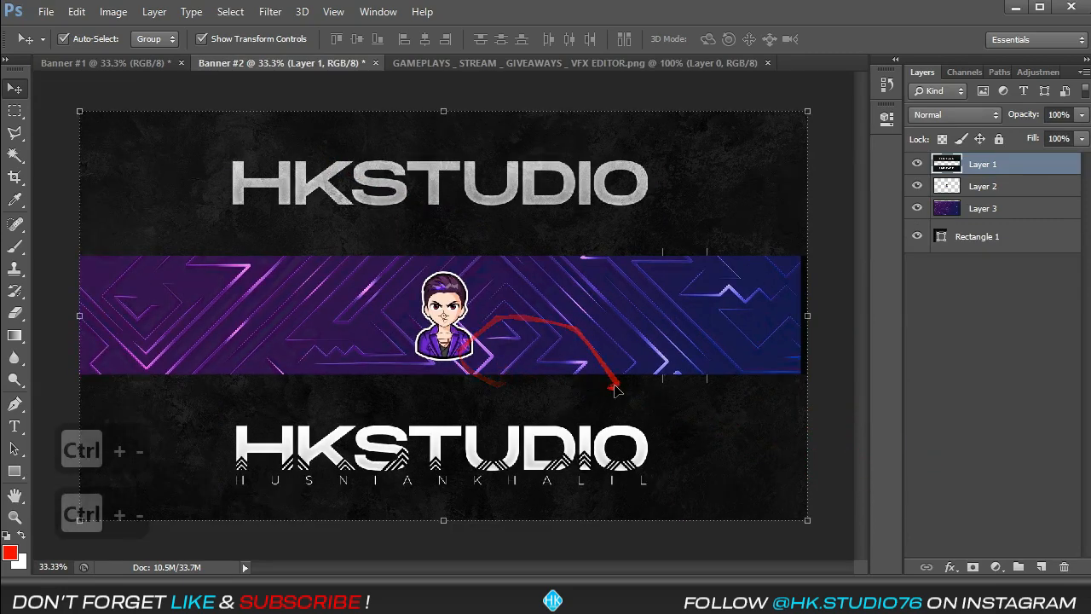
Shift the purple line-pattern background on Layer 3 right to cover the banner's edge and hide that layer.
left_click(840, 289)
left_click_drag(746, 325, 754, 324)
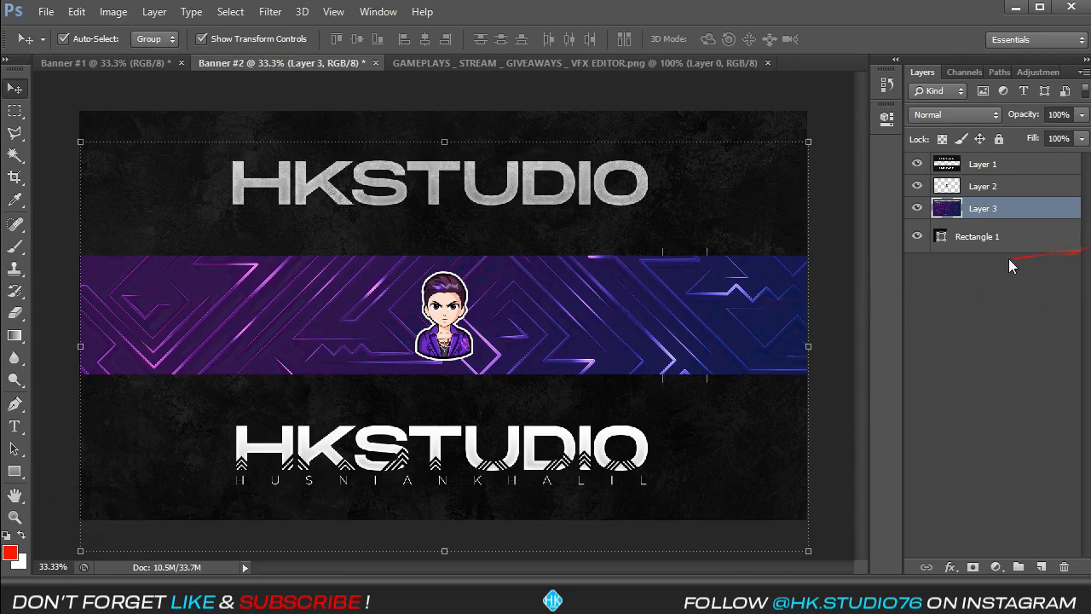
left_click(917, 208)
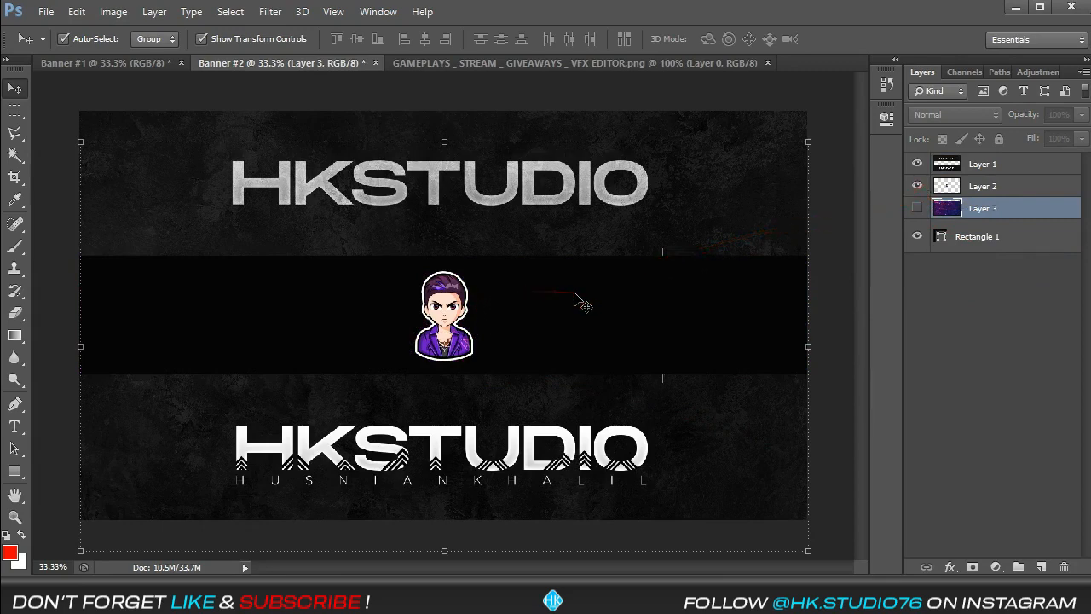
Add the white title text SHEIKHOP in Nulshock Bold, 12 pt, to the banner strip beside the character.
key("t")
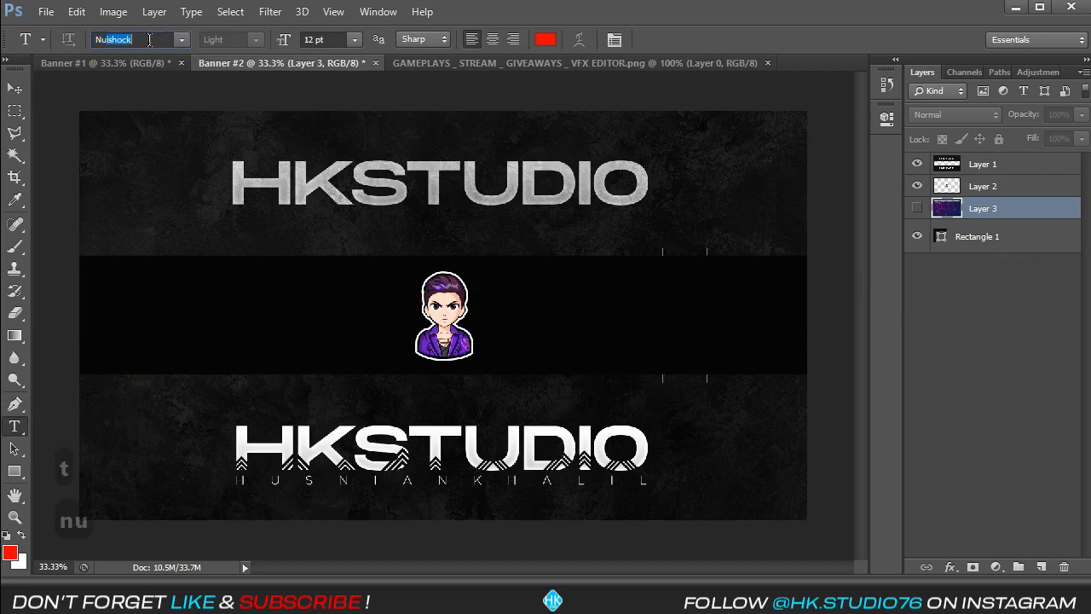
key("Return")
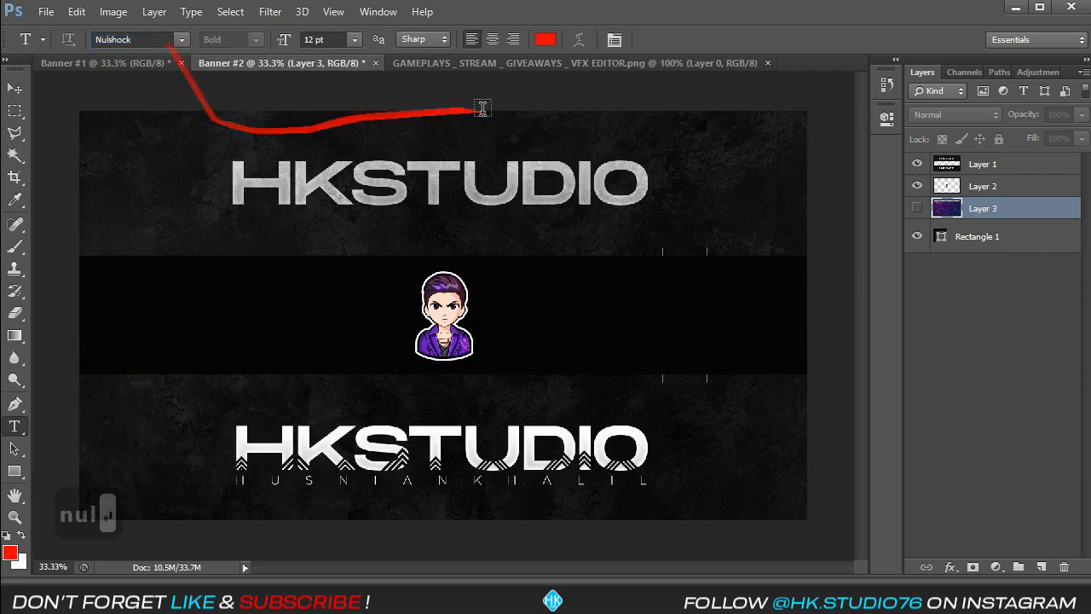
left_click(546, 40)
left_click_drag(195, 47, 182, 60)
key("Return")
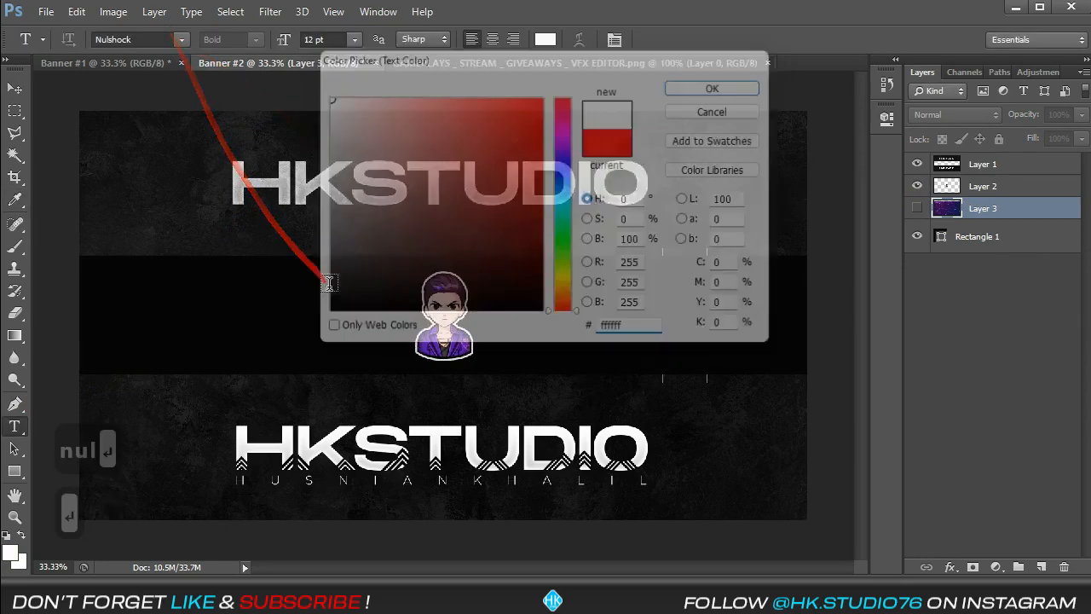
left_click(300, 305)
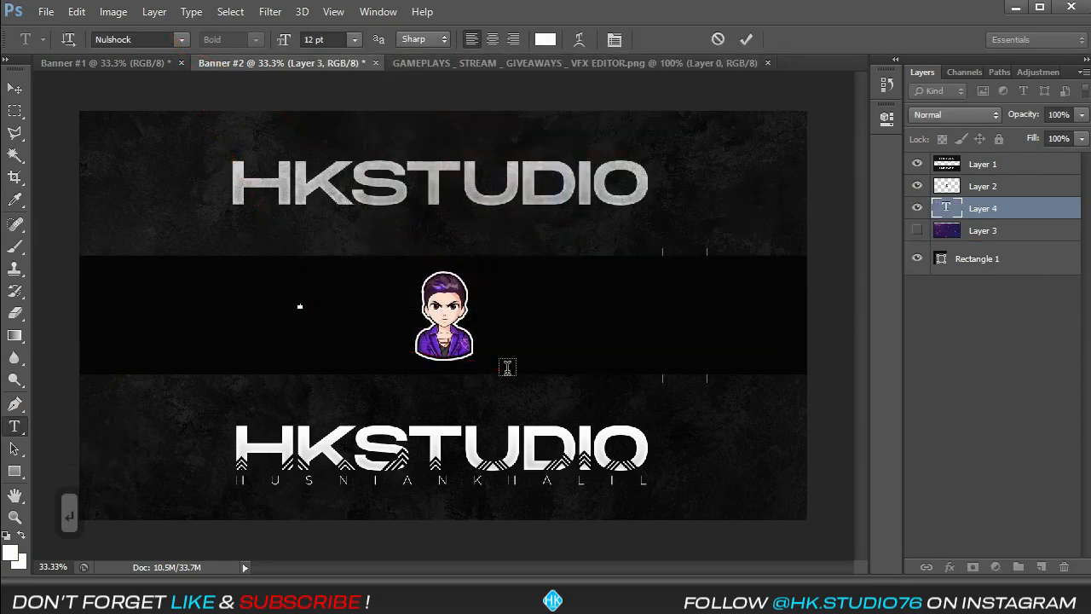
type("S")
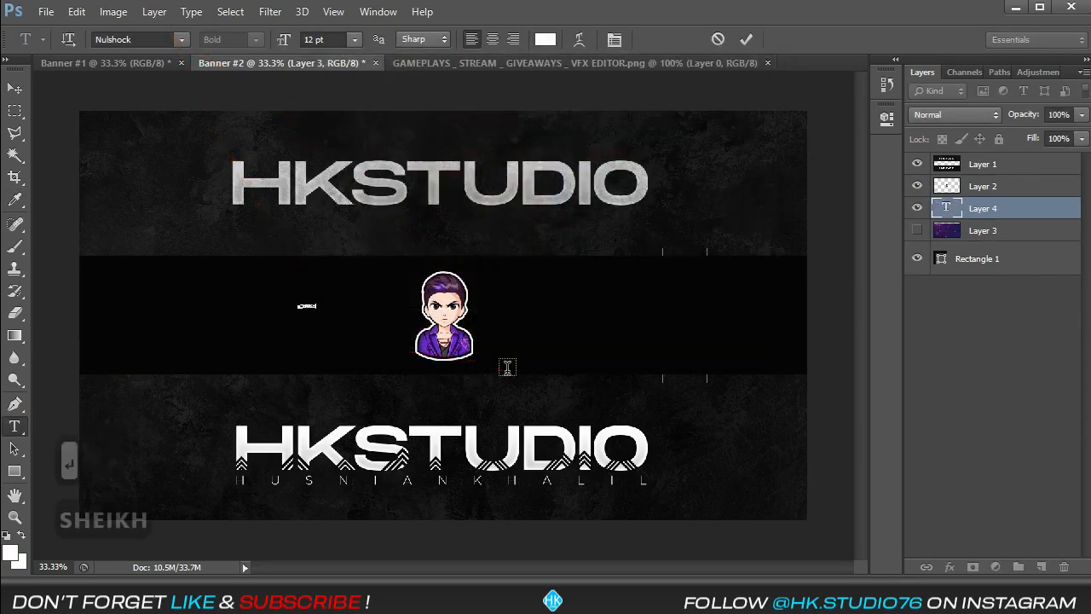
key("ctrl+Return")
Scale the SHEIKHOP title up to about 1626% and center it behind the character in the banner strip.
key("v")
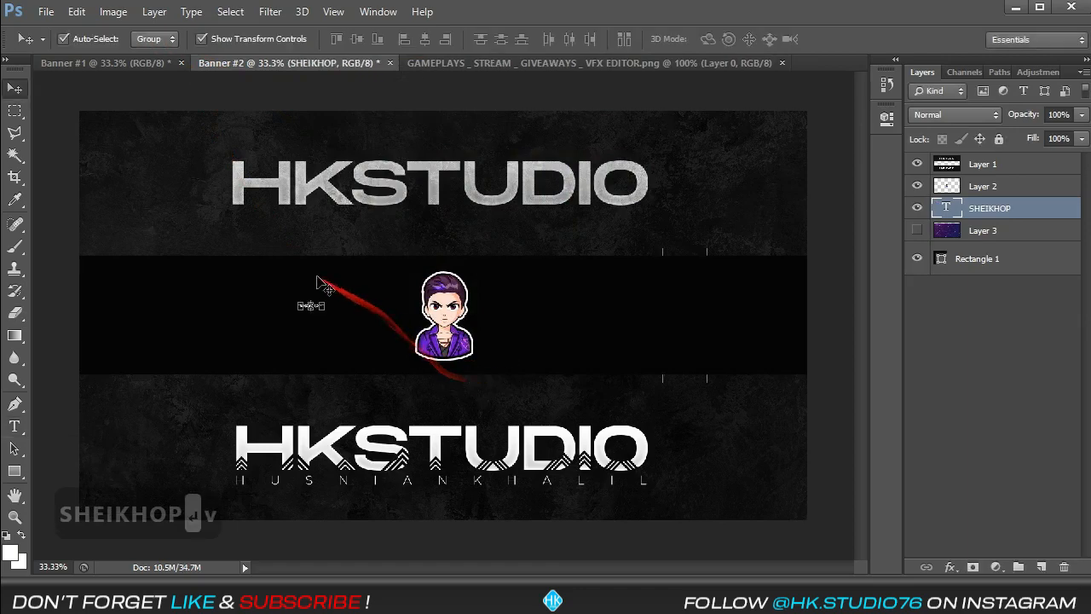
left_click_drag(325, 299, 648, 228)
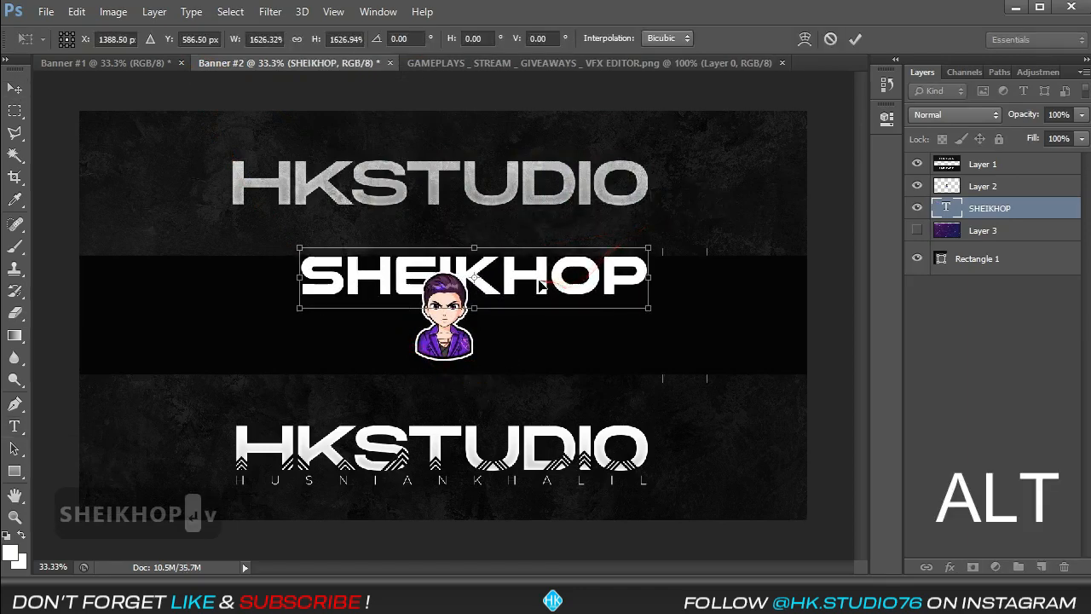
left_click_drag(540, 286, 516, 317)
key("Return")
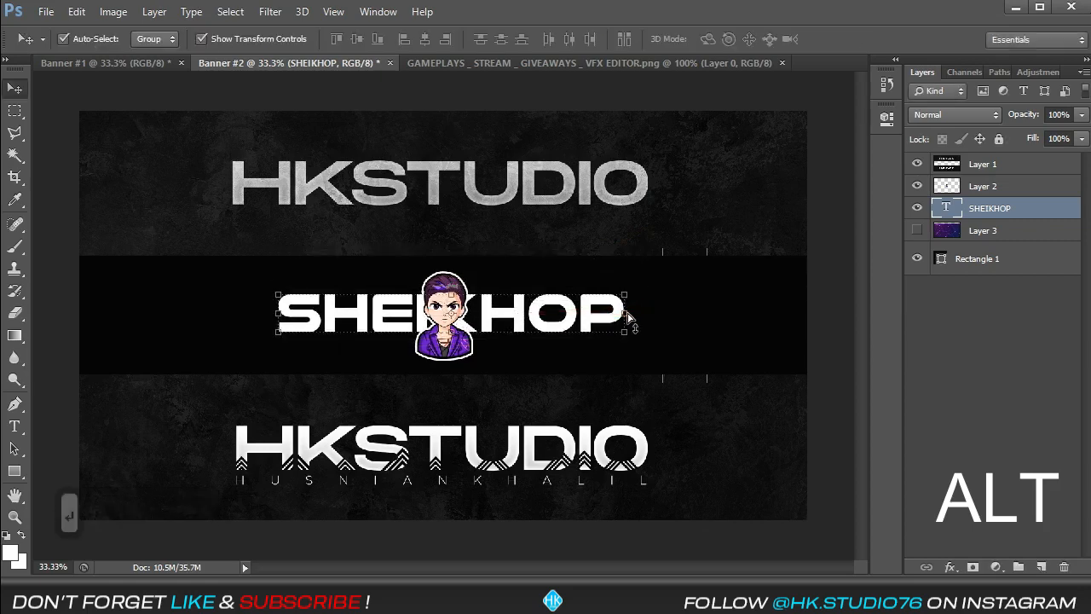
Skew the SHEIKHOP title vertically by about -3.08° so it slants upward, and nudge it left.
left_click_drag(628, 316, 630, 320)
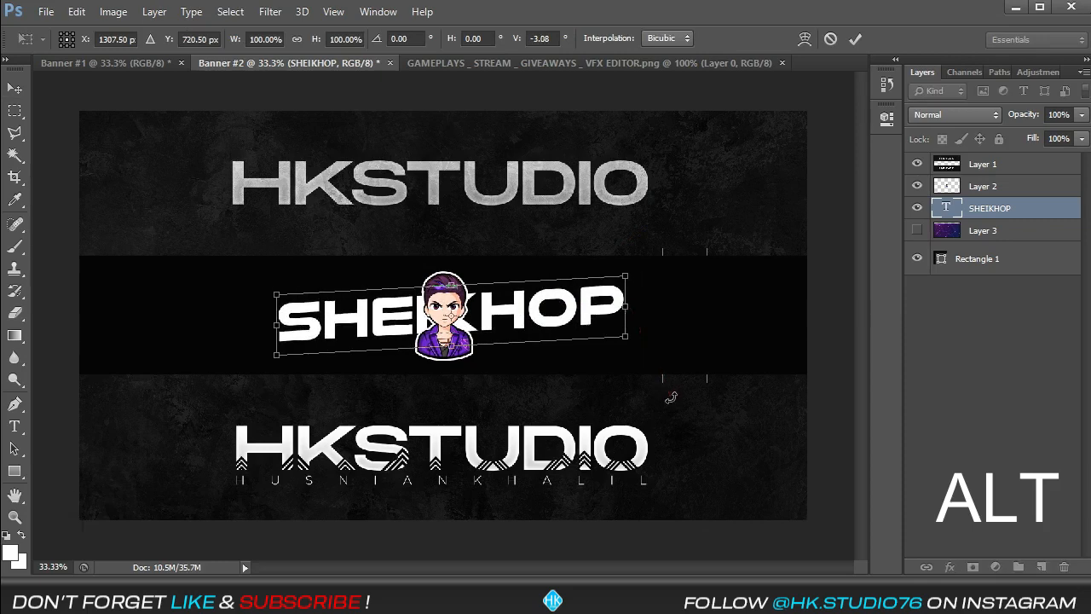
key("Escape")
key("shift+Left")
key("shift+Up")
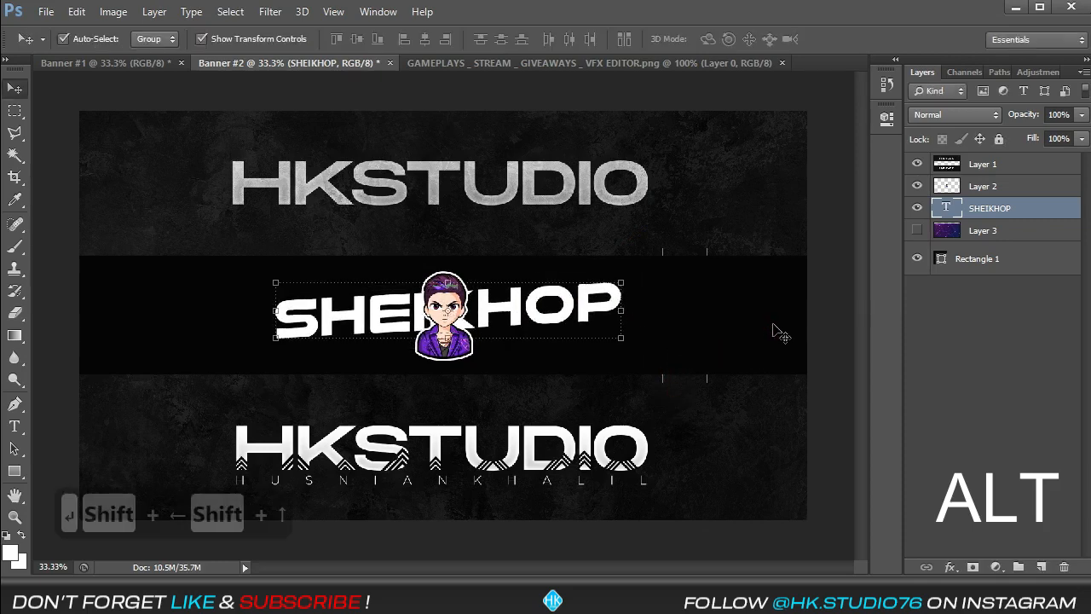
key("shift+Left")
key("shift+Down")
Enlarge the slanted SHEIKHOP title from its center to about 104%.
key("ctrl+0")
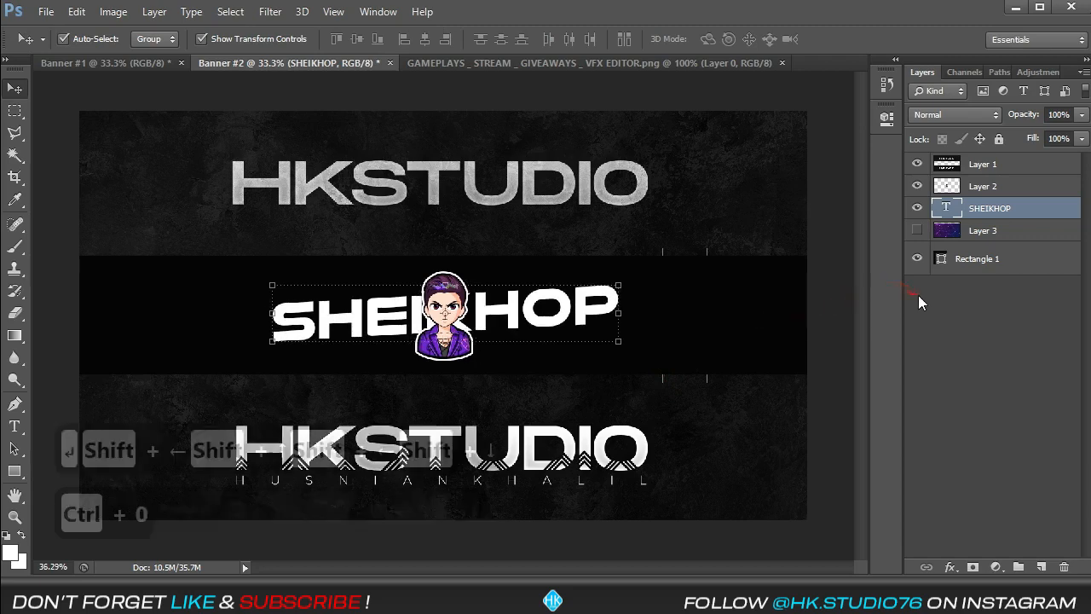
key("ctrl+equal")
key("ctrl+minus")
key("ctrl+0")
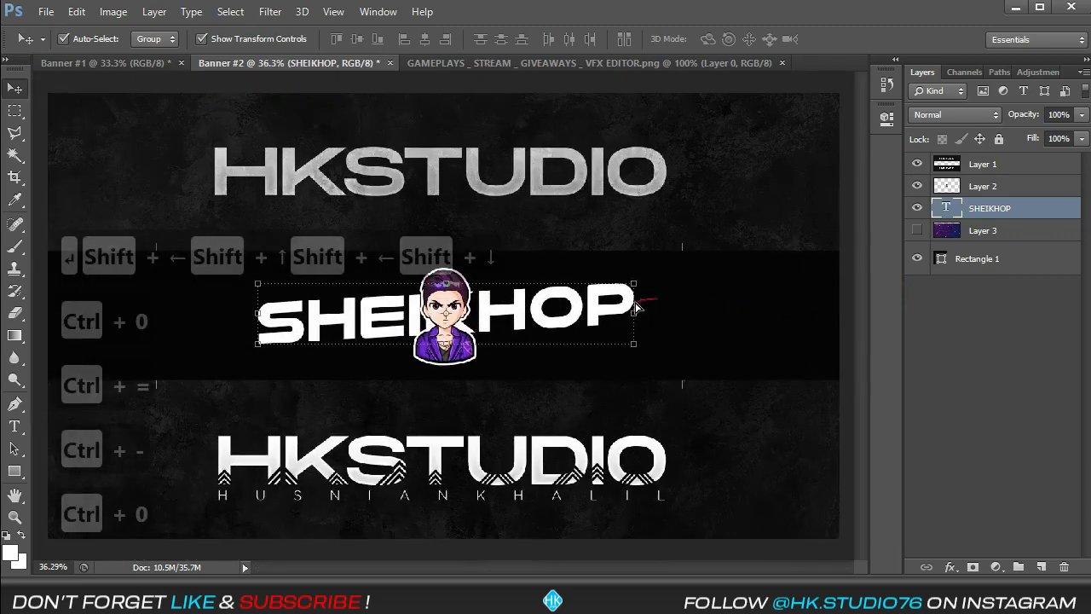
key("ctrl+t")
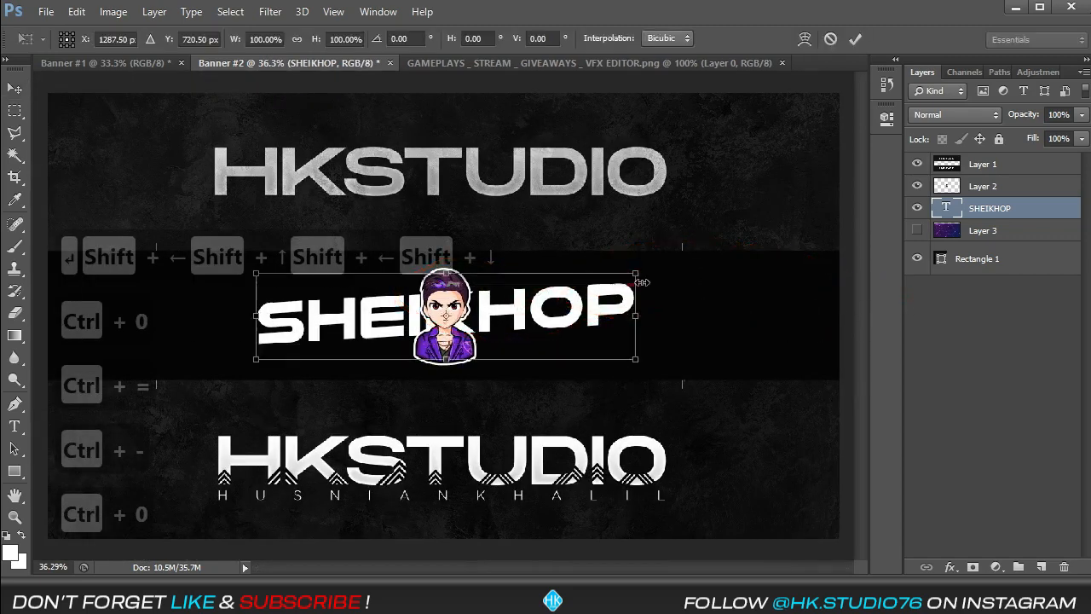
left_click_drag(633, 283, 643, 272)
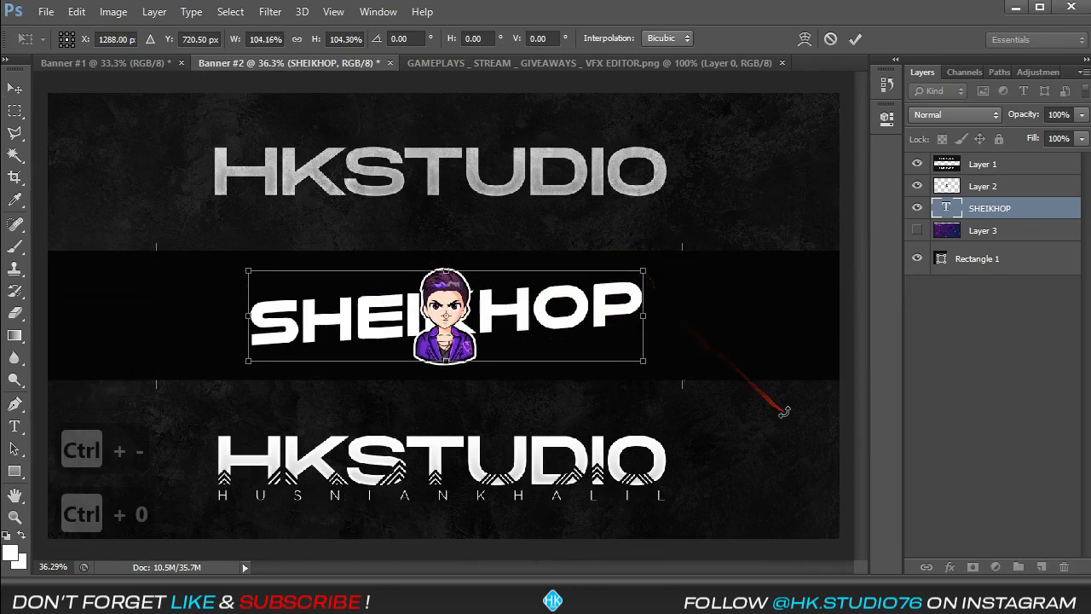
key("Return")
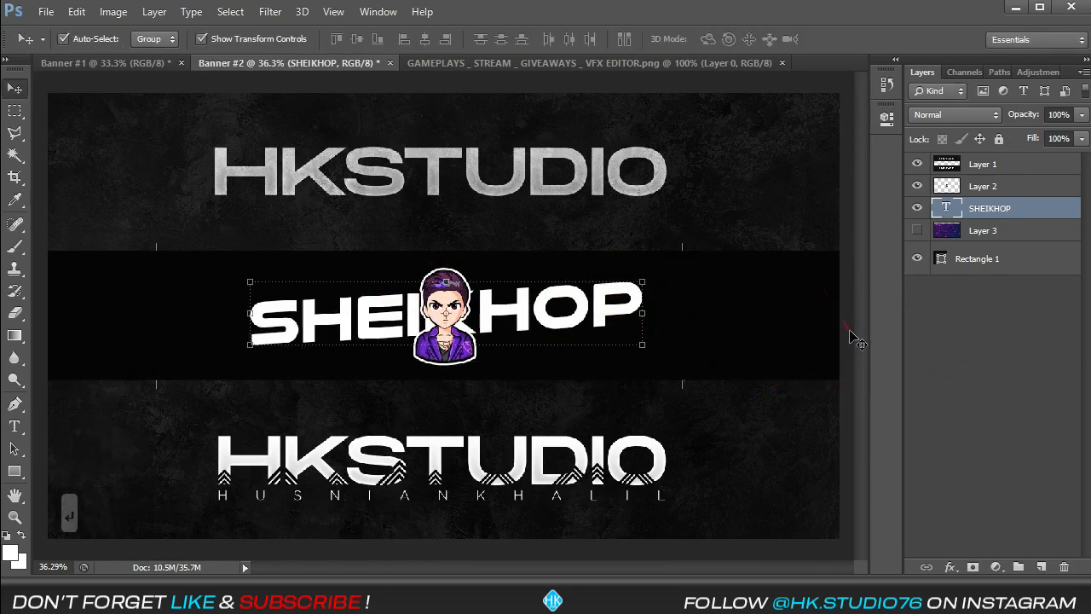
Add a linear Gradient Overlay to the title from the purple preset without its white stops, at a 91° angle.
left_click(944, 566)
left_click(993, 490)
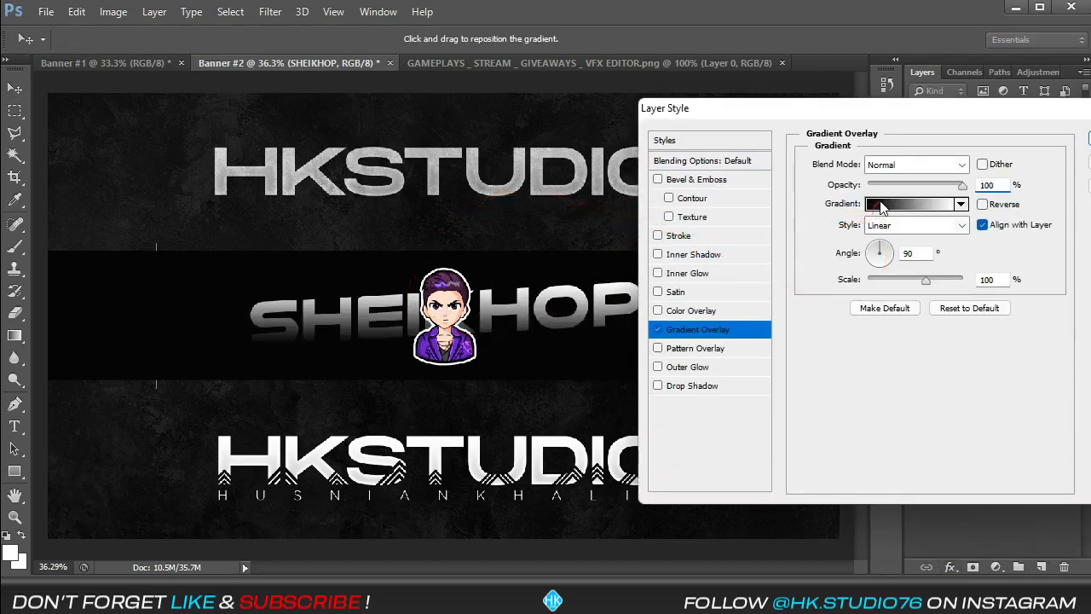
left_click(880, 203)
left_click(625, 147)
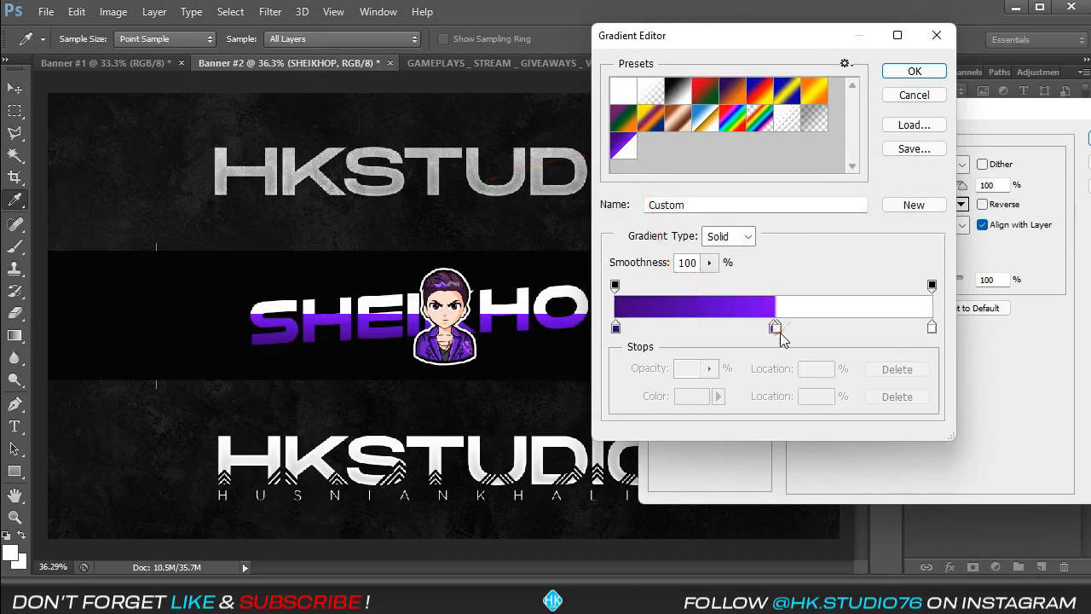
left_click_drag(778, 330, 780, 380)
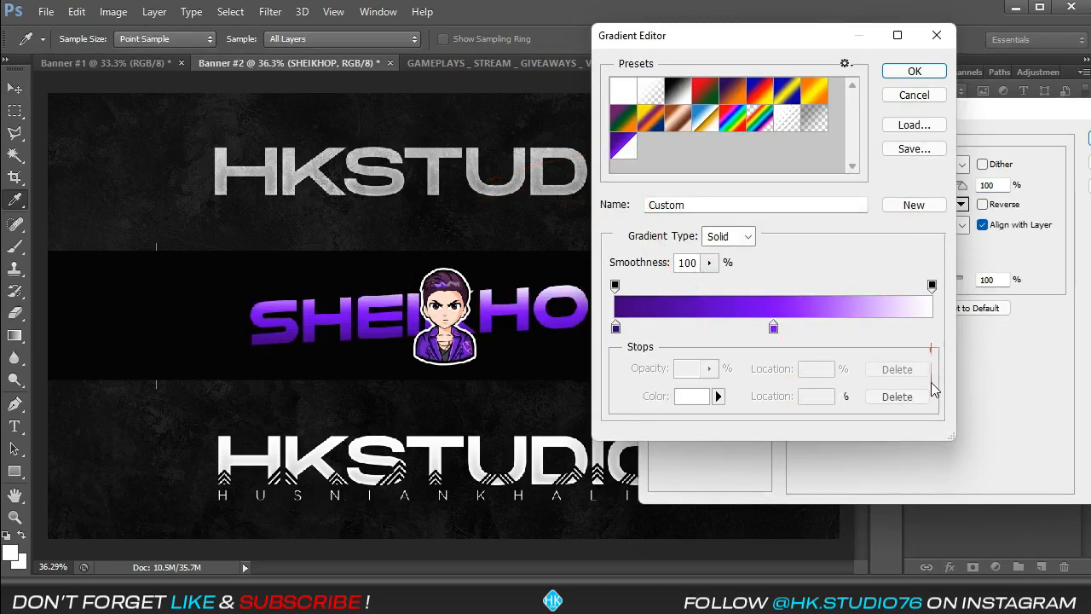
left_click_drag(933, 389, 929, 392)
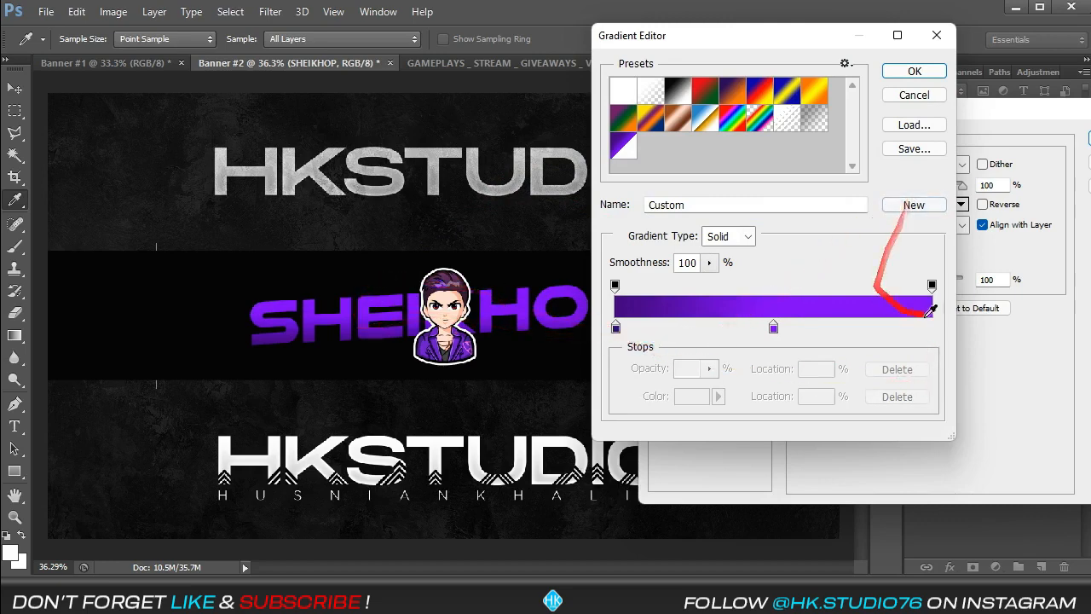
key("Return")
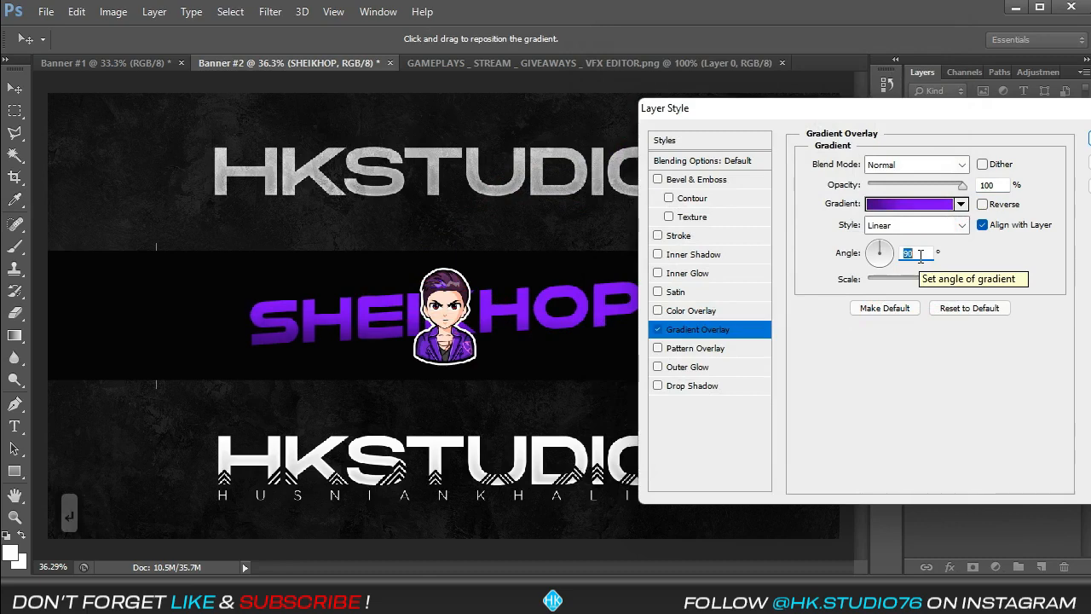
key("Up")
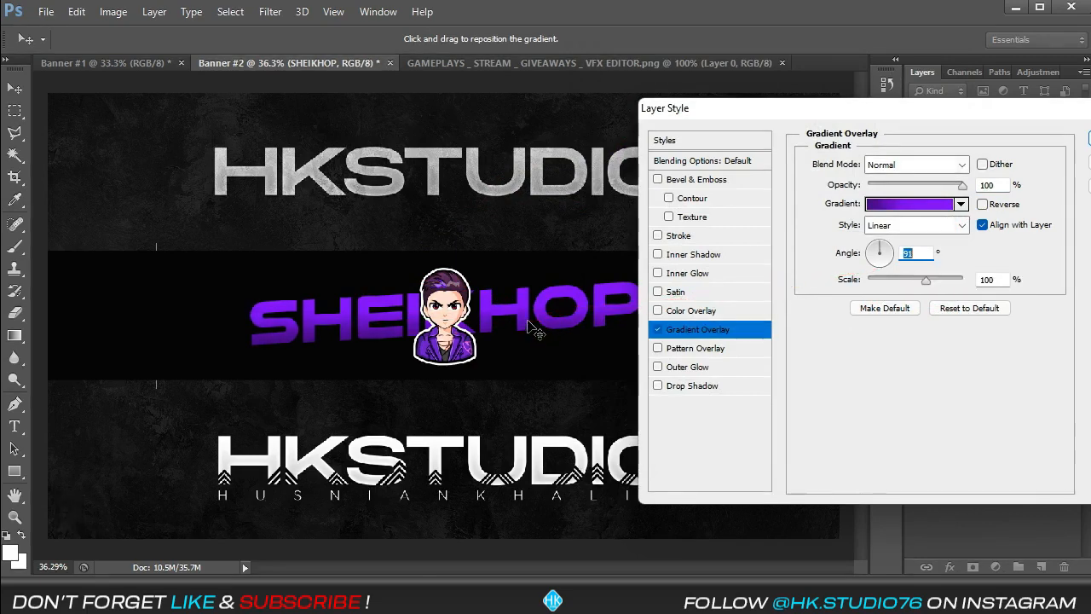
Add a white Inner Glow to the title with Overlay blend mode, 100% opacity and 18 px size.
left_click(687, 274)
left_click(891, 165)
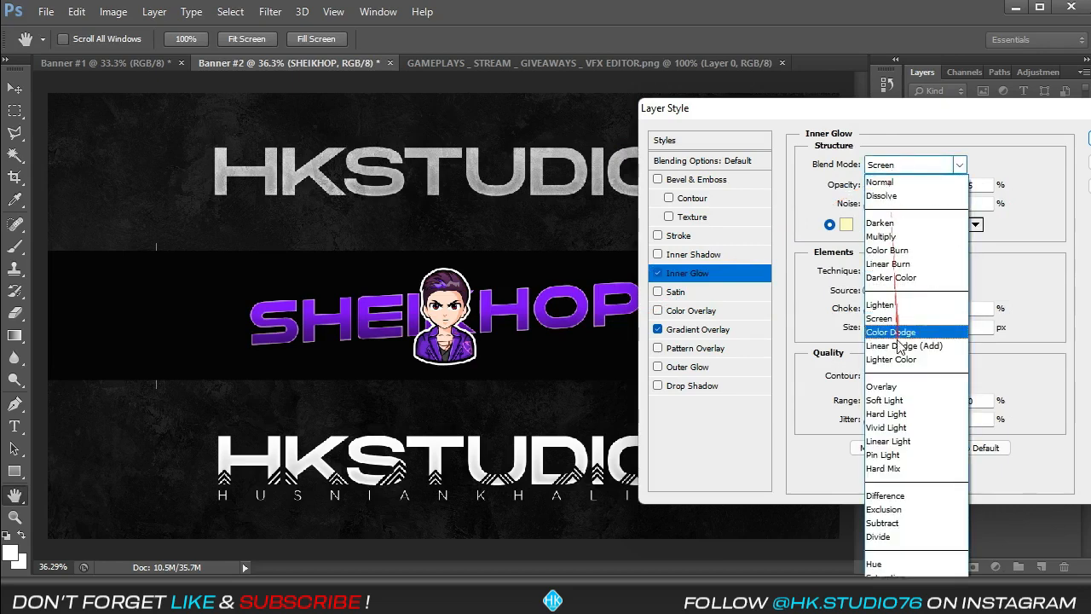
left_click(896, 388)
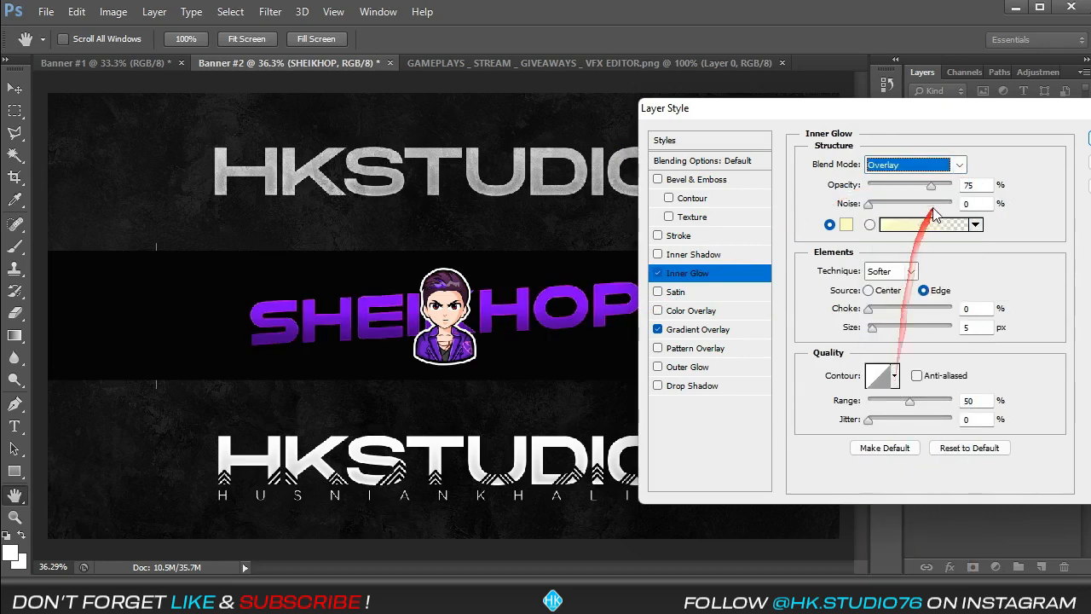
left_click_drag(932, 187, 987, 189)
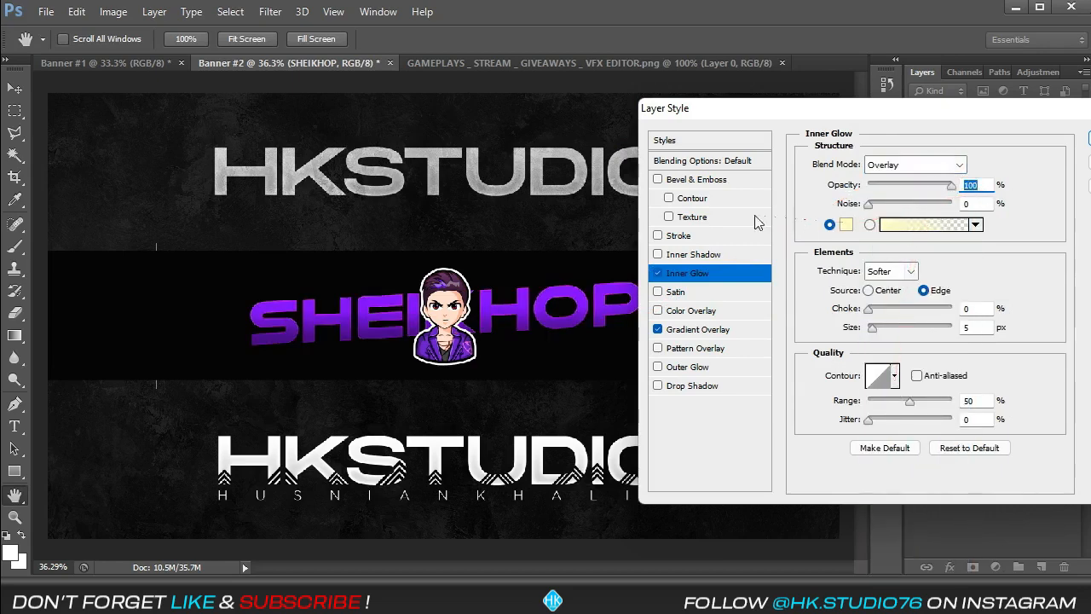
left_click(846, 225)
left_click(335, 92)
left_click(719, 88)
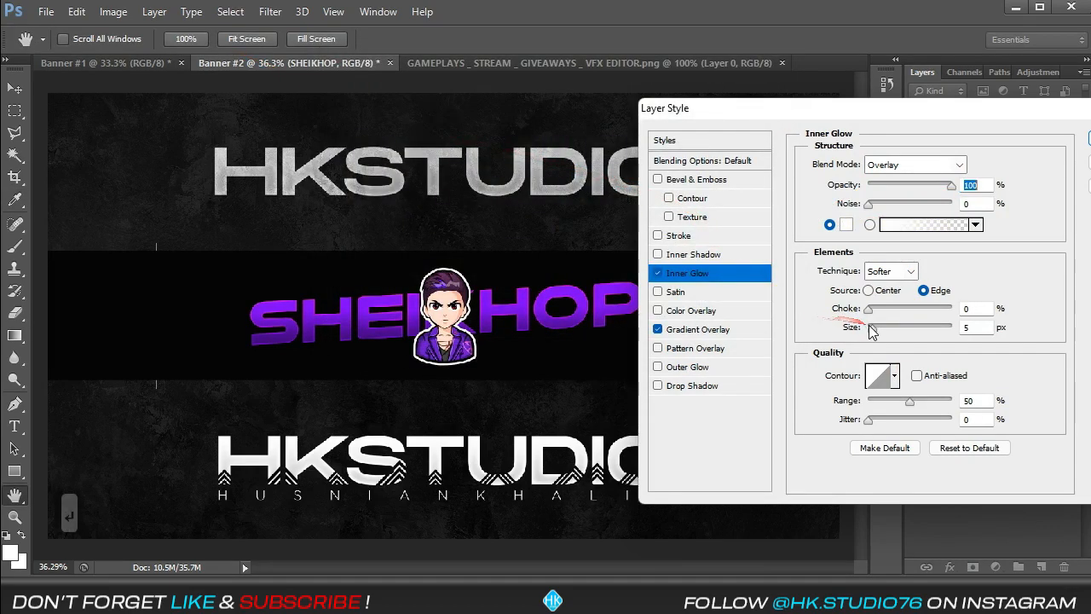
left_click_drag(884, 332, 880, 333)
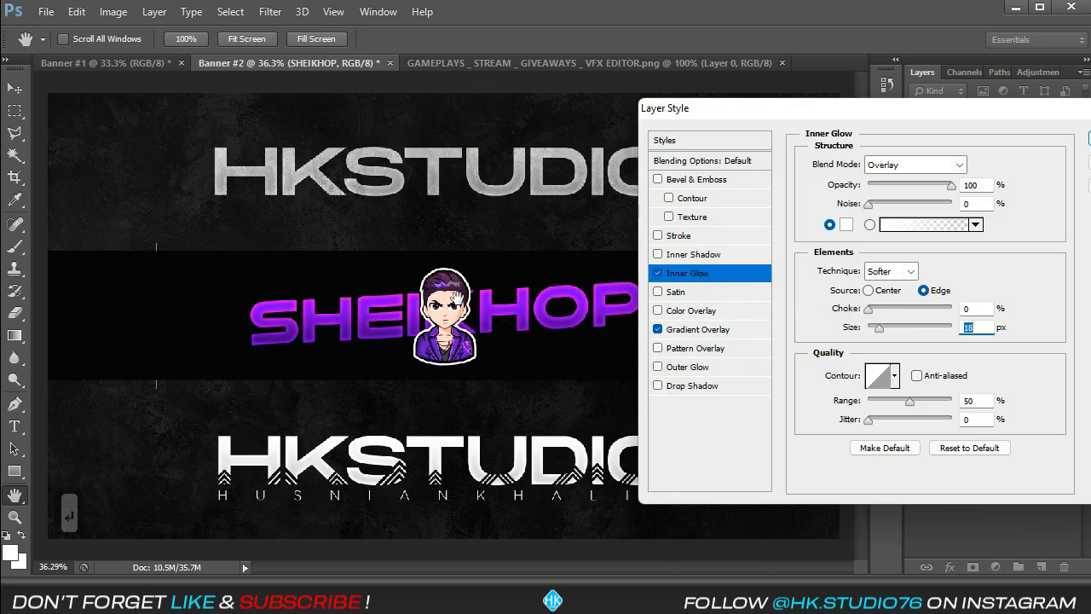
Add a white (ffffff) Drop Shadow to the title in Normal mode with 100% opacity, 90° angle and 0 px size.
left_click(692, 386)
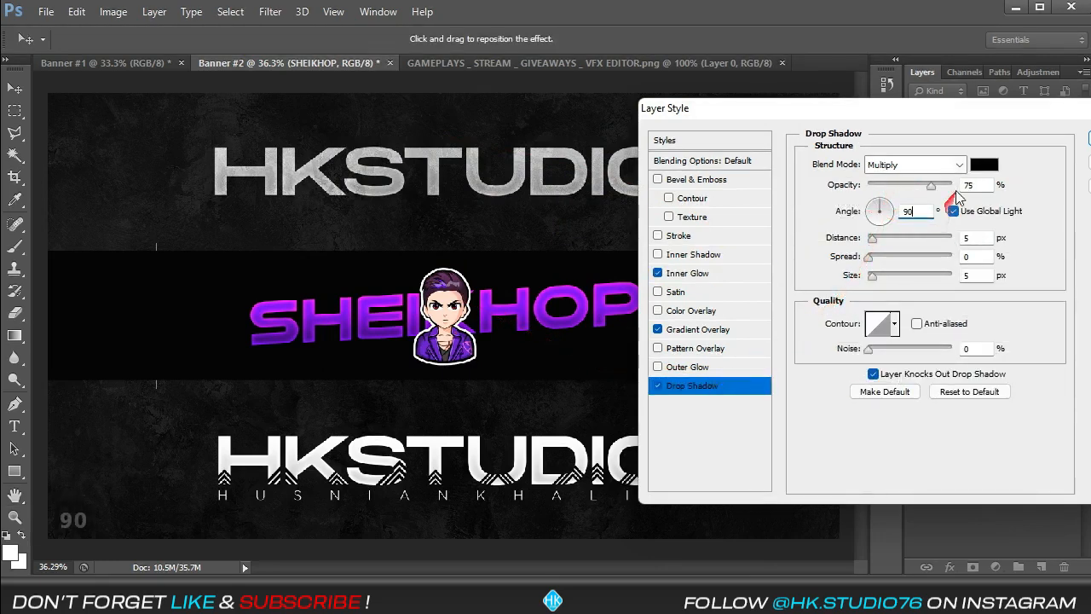
left_click(984, 164)
type("ffffff")
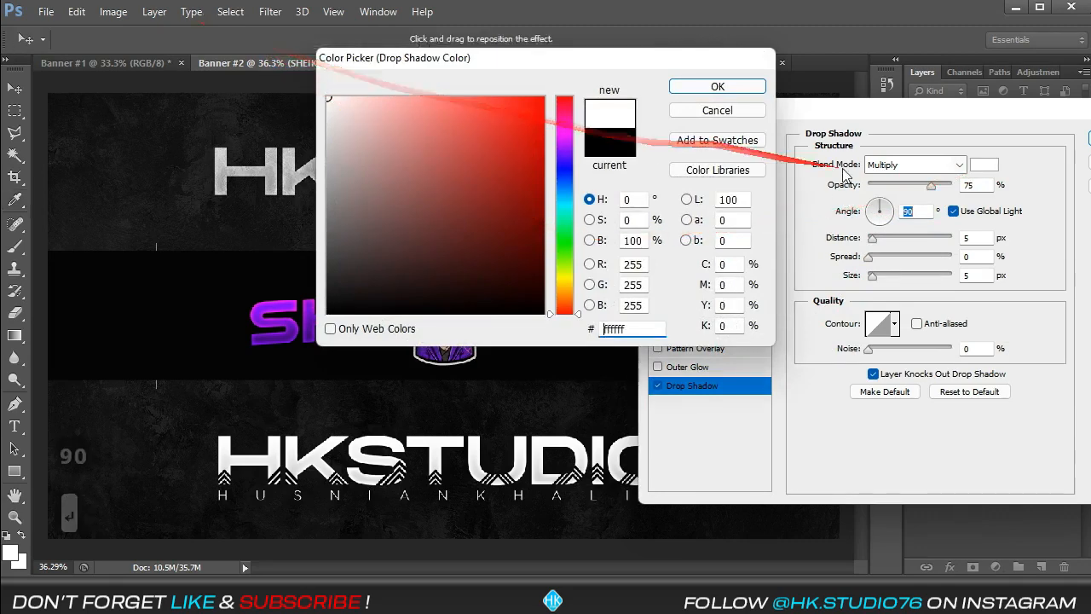
key("Return")
left_click(889, 166)
left_click(886, 181)
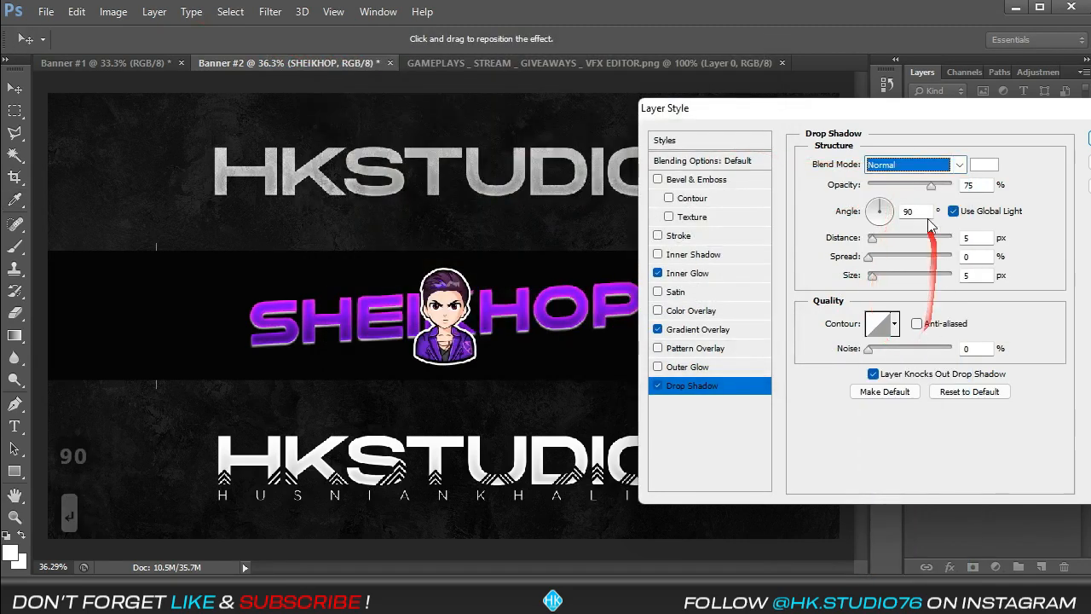
left_click_drag(933, 195, 1001, 198)
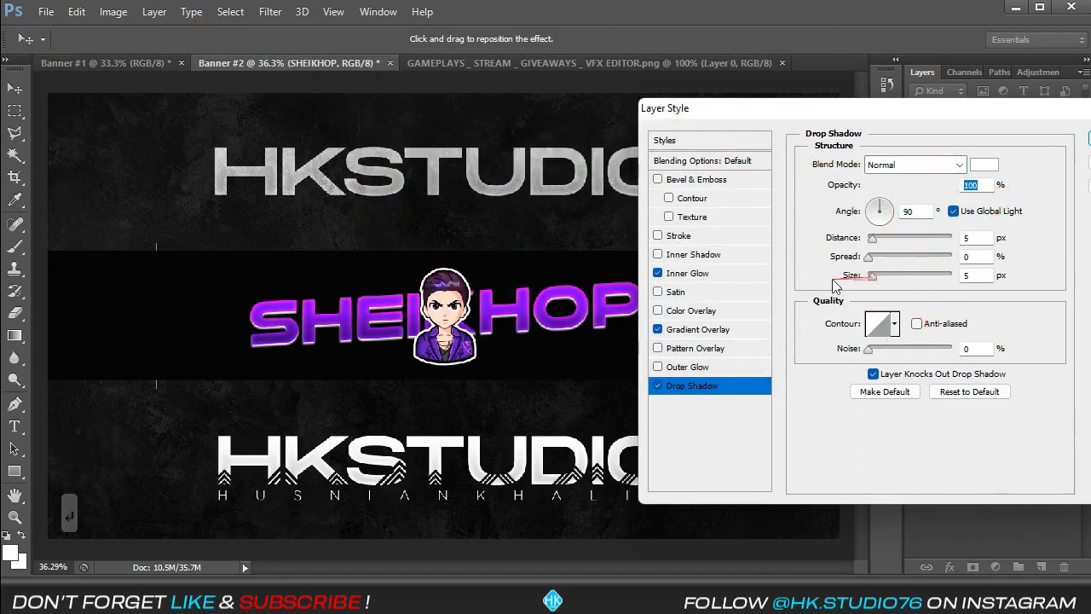
left_click_drag(872, 275, 863, 275)
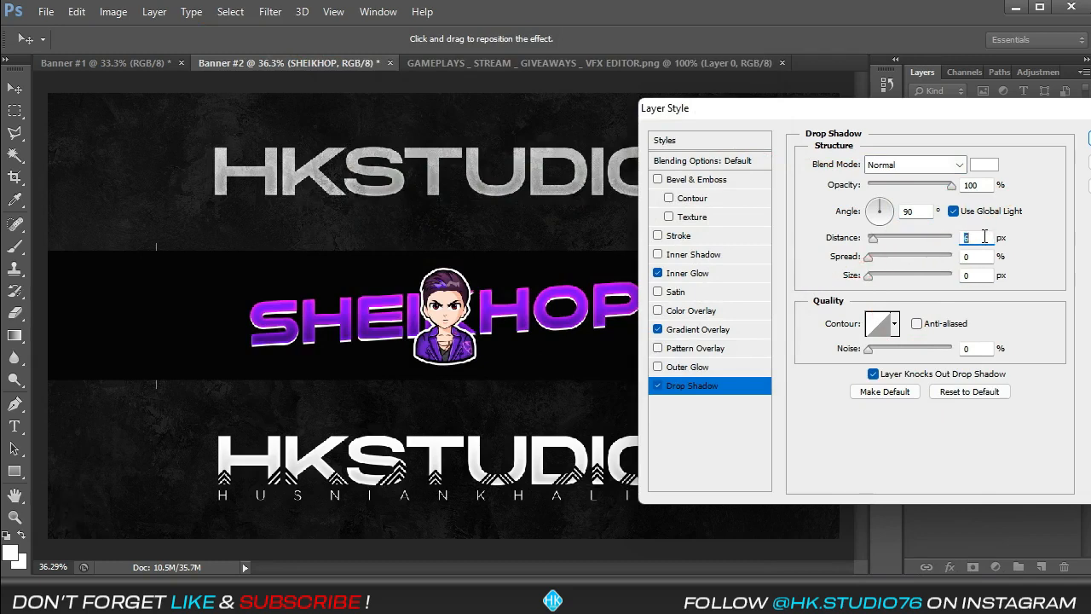
key("Return")
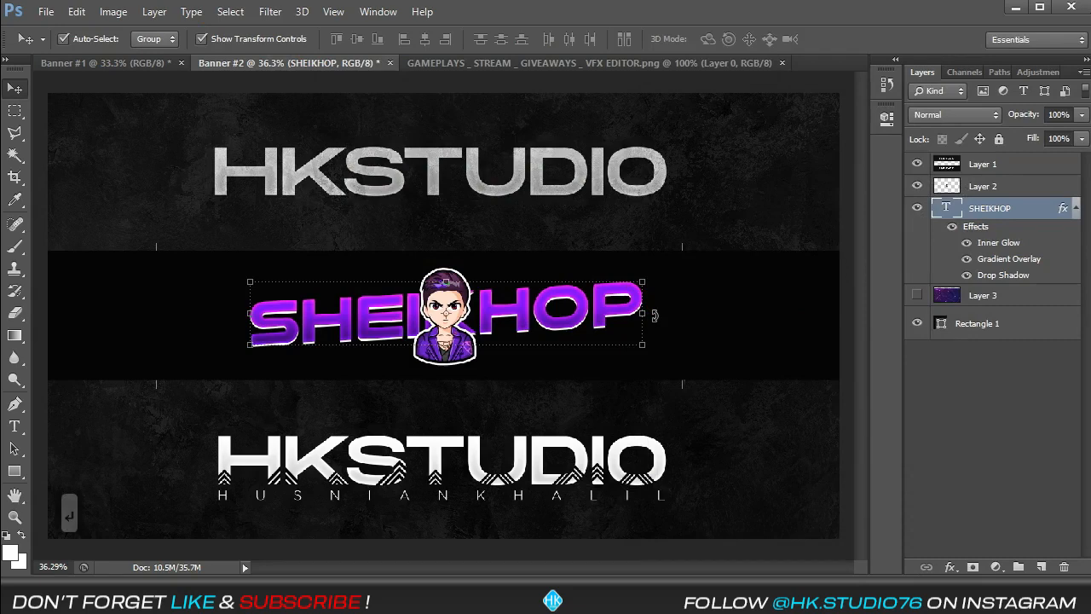
On a new layer above Rectangle 1, paint soft glows in the title's purple at the banner's upper right and lower left using a 1400 px brush.
left_click(1025, 319)
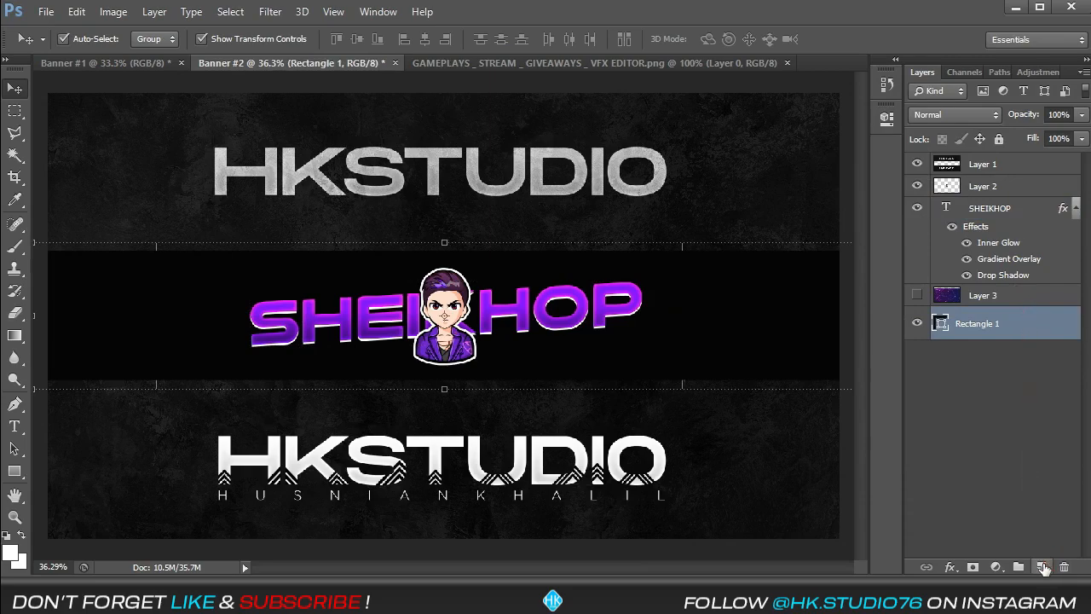
left_click(1041, 567)
key("b")
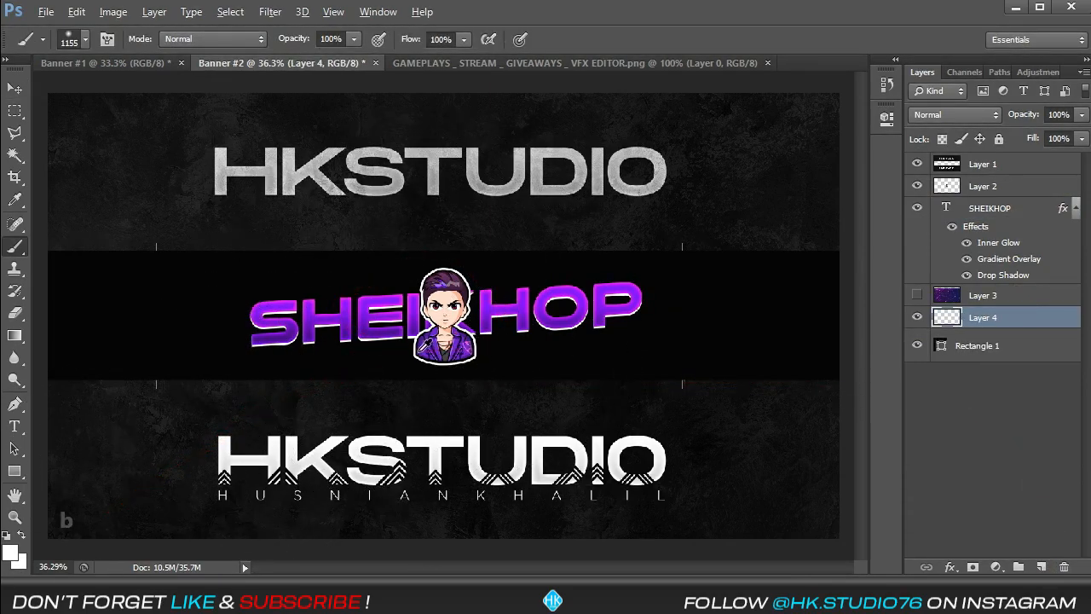
left_click(358, 328, "alt")
key("bracketright")
key("bracketright")
key("bracketright")
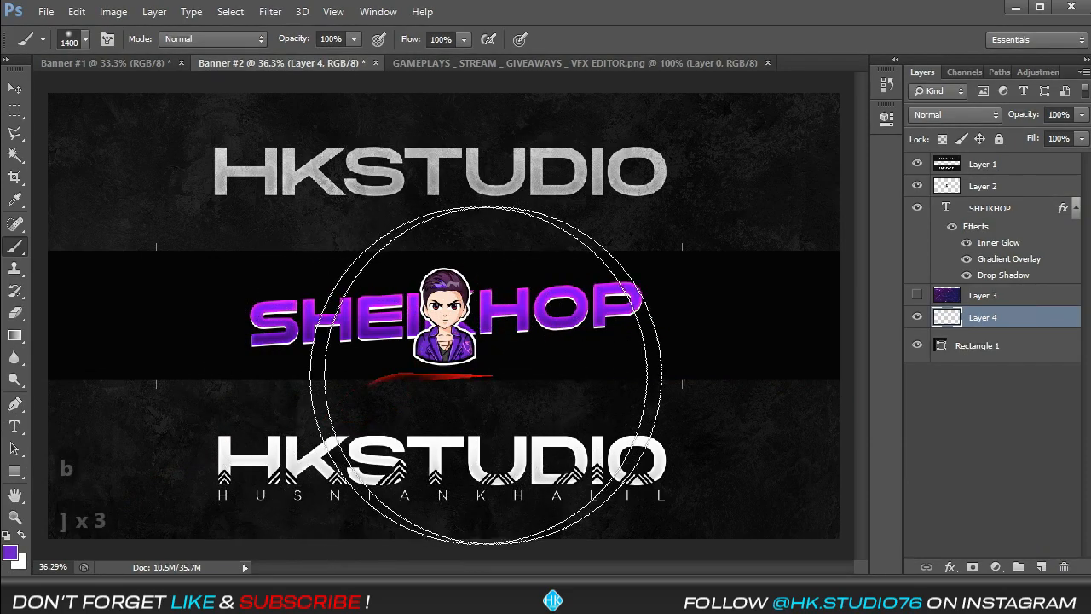
key("ctrl+minus")
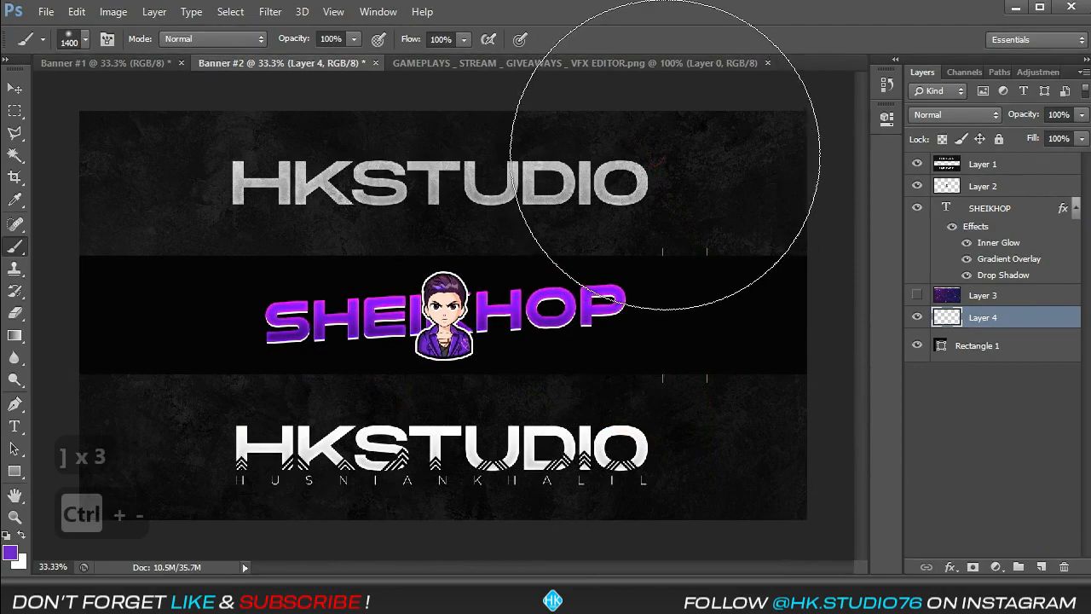
left_click(665, 155)
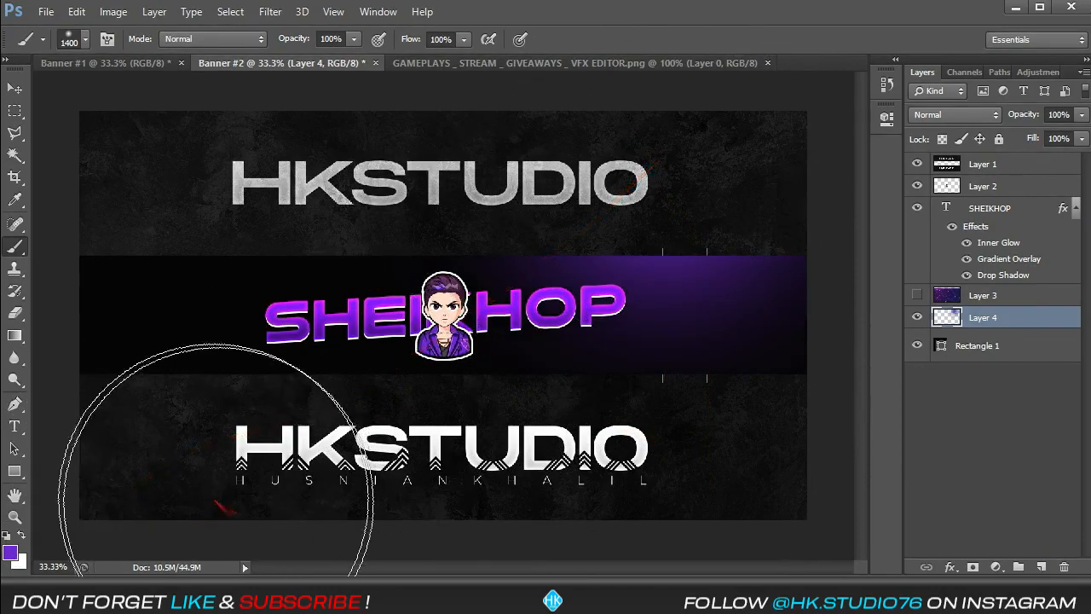
left_click(201, 499)
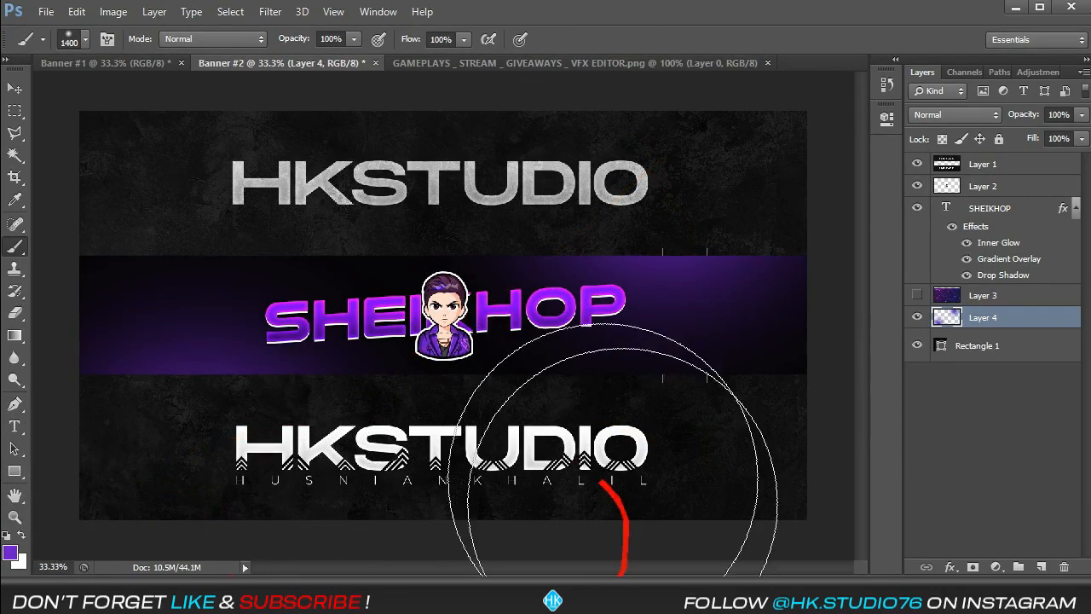
Extend the purple glow on the same layer using an 1100 px brush.
key("bracketleft")
key("bracketleft")
key("bracketleft")
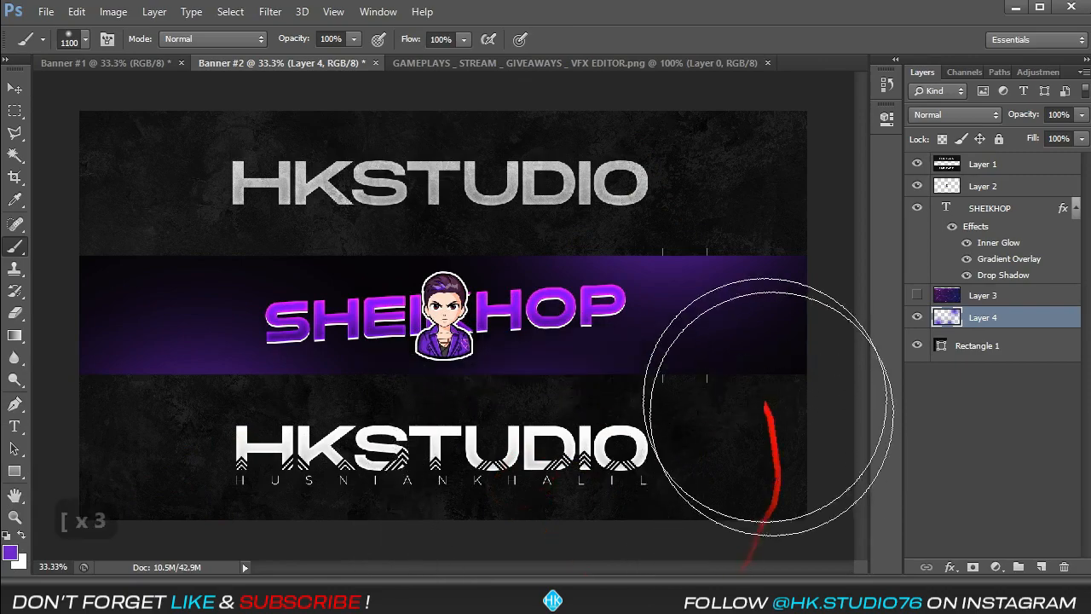
key("v")
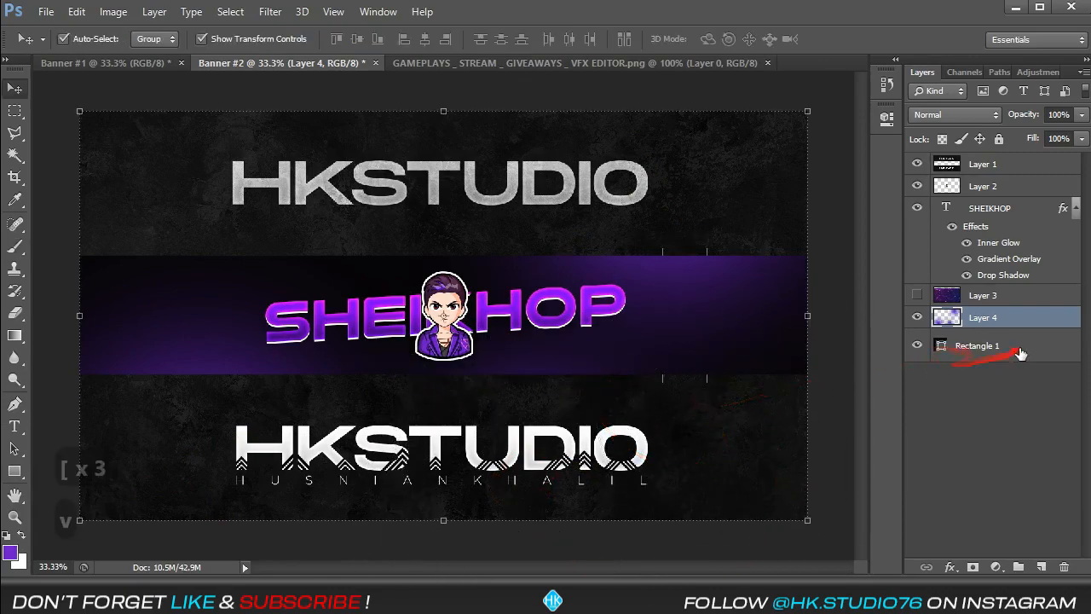
Show the geometric pattern Layer 3 beneath the glow on Layer 4, with its blend mode set to Screen.
left_click(945, 300)
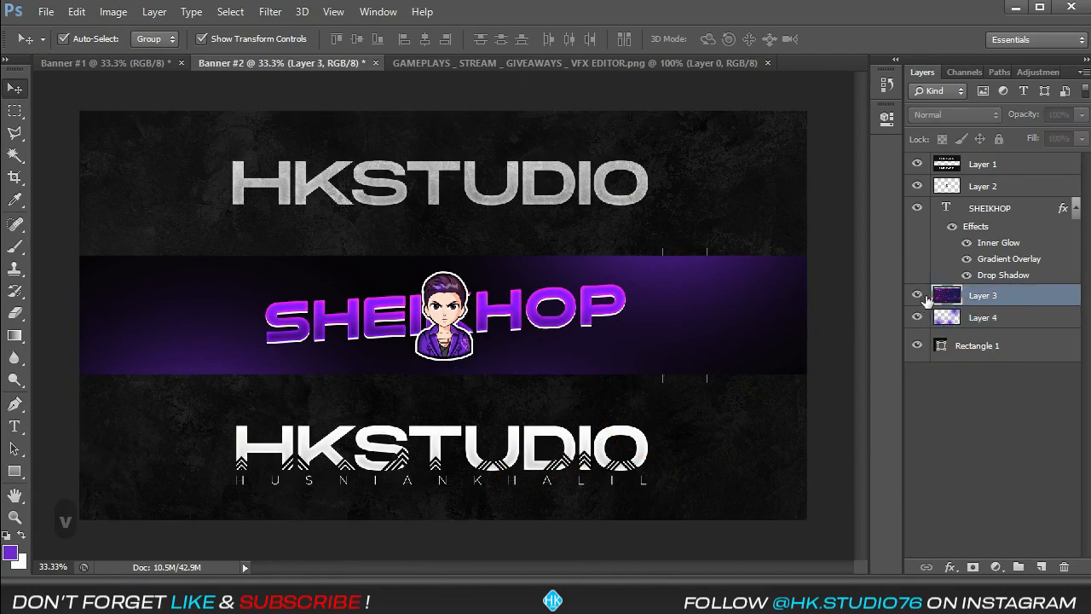
left_click_drag(927, 302, 1007, 332)
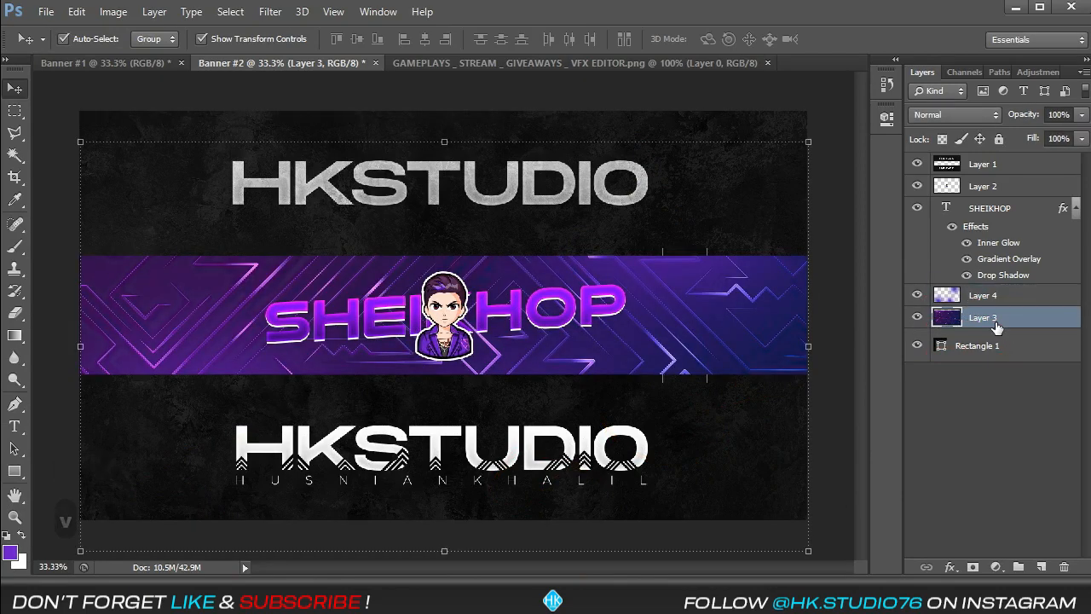
left_click(974, 116)
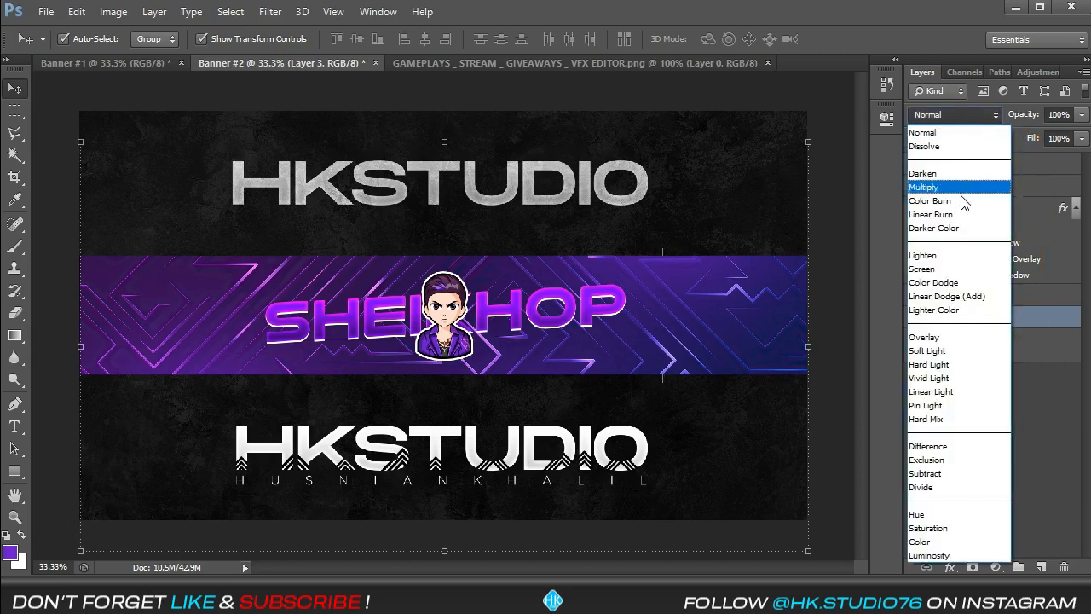
left_click(953, 268)
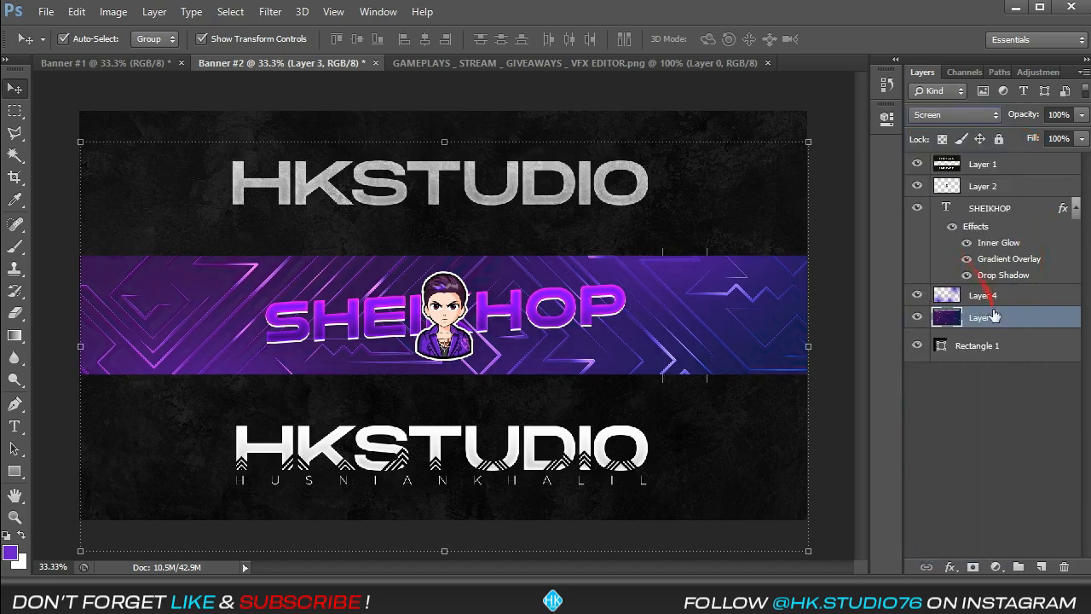
mouse_move(993, 316)
left_mouse_down()
mouse_move(993, 295)
mouse_move(993, 327)
left_mouse_up()
Lower the opacity of the geometric pattern layer to 37%.
left_click(1082, 114)
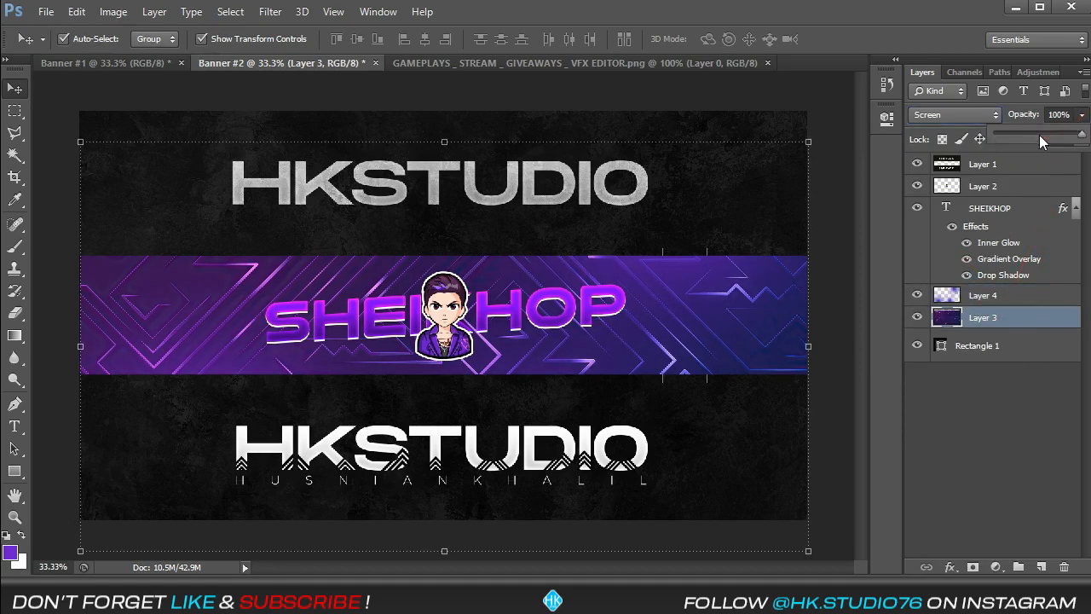
left_click(1039, 135)
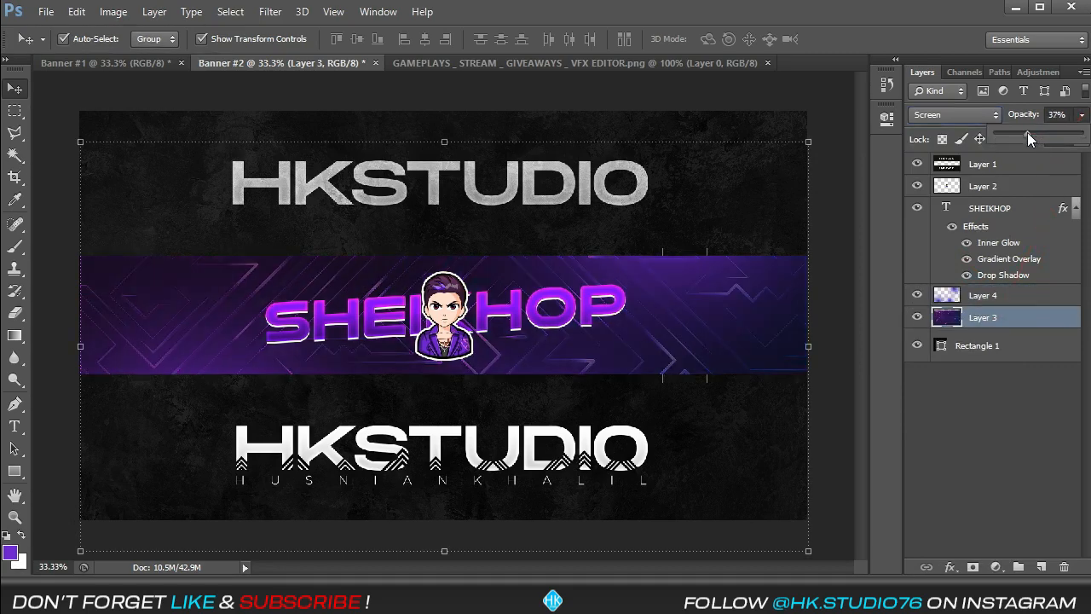
left_click(840, 201)
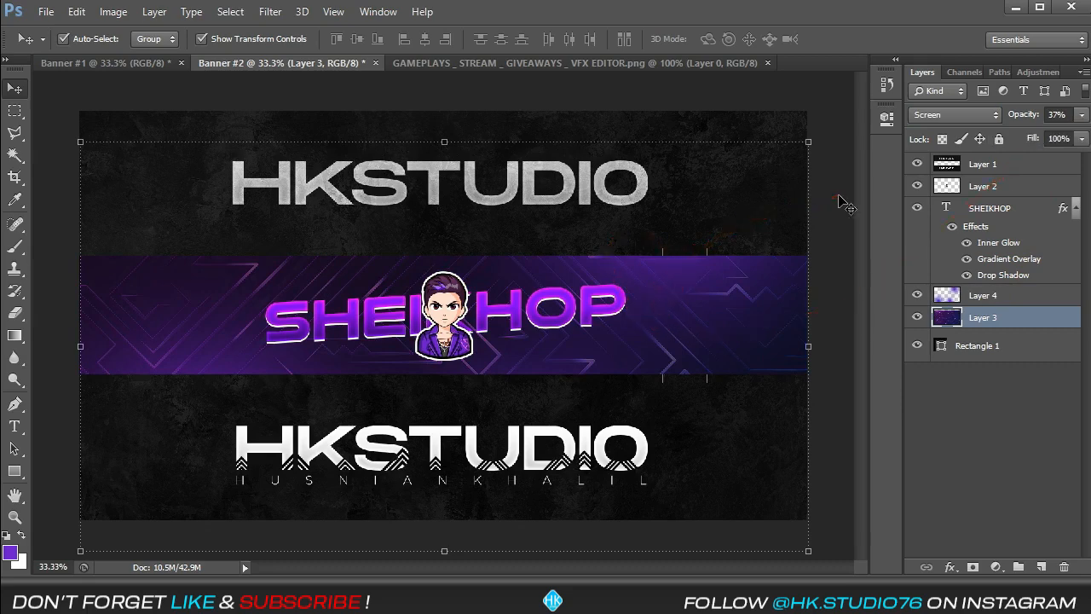
left_click(839, 201)
Add an Outer Glow to the character, using the purple sampled from its jacket.
key("ctrl+0")
key("ctrl+equal")
key("ctrl+equal")
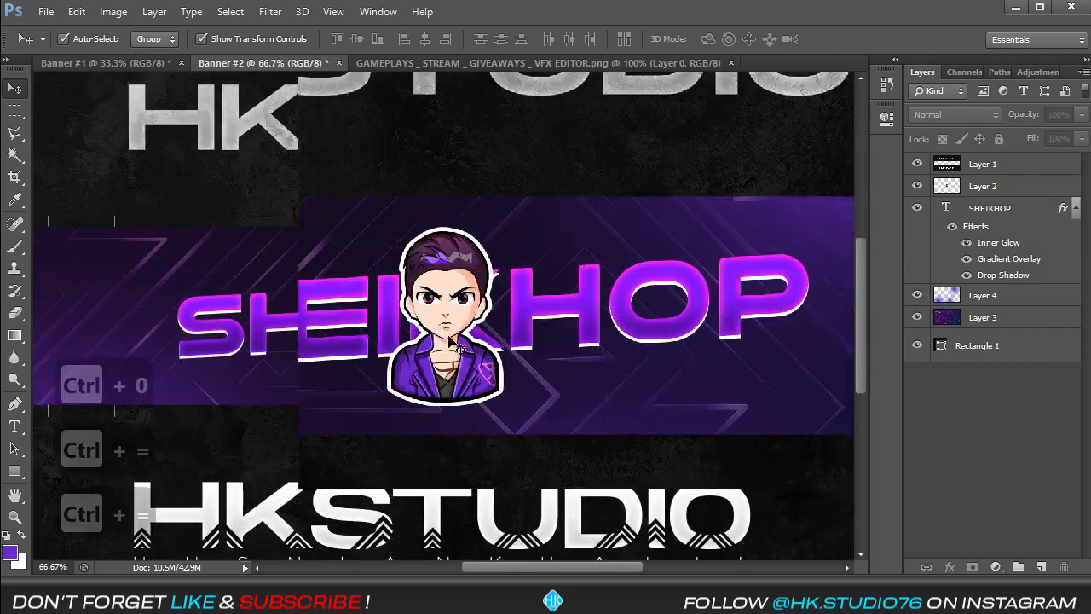
key("ctrl+equal")
left_click(459, 348)
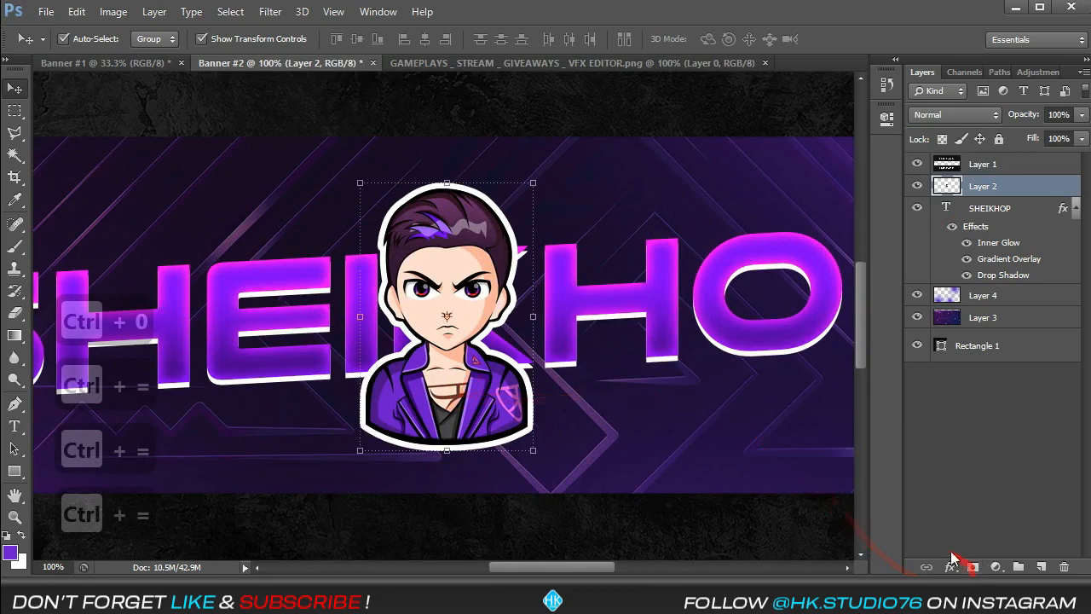
left_click(952, 564)
left_click(956, 551)
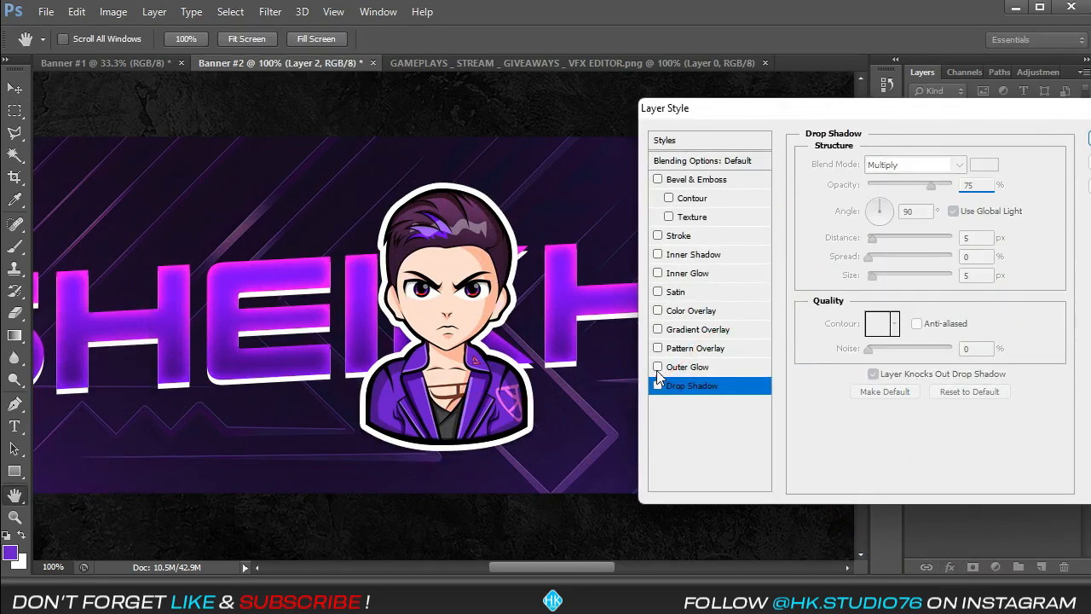
left_click(657, 367)
left_click(845, 224)
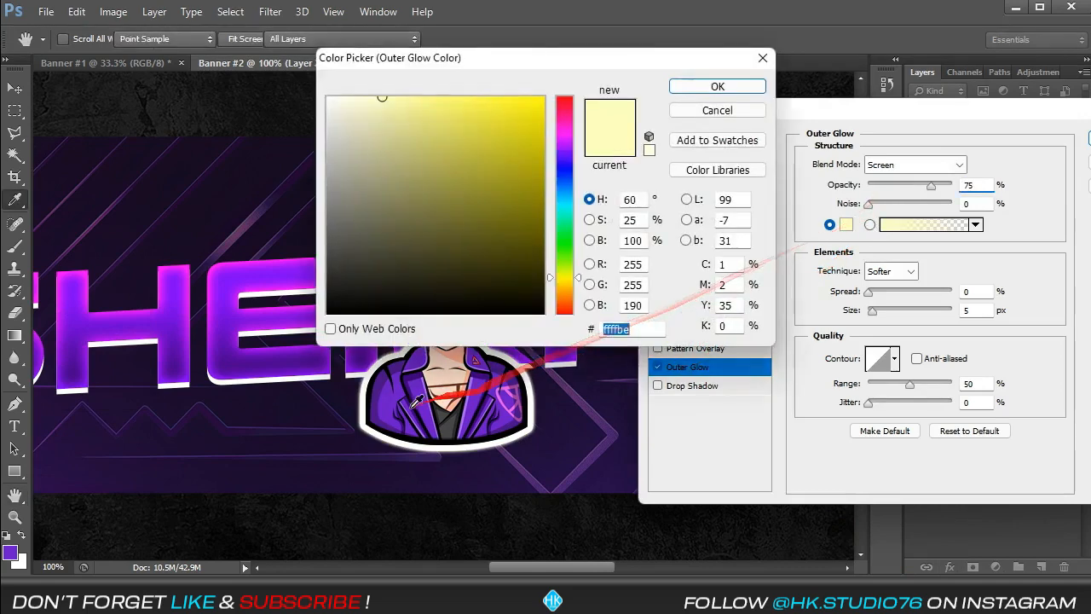
left_click(389, 408)
Set the character's Outer Glow to Linear Dodge (Add) with a size of 98 px and apply it.
left_click(908, 165)
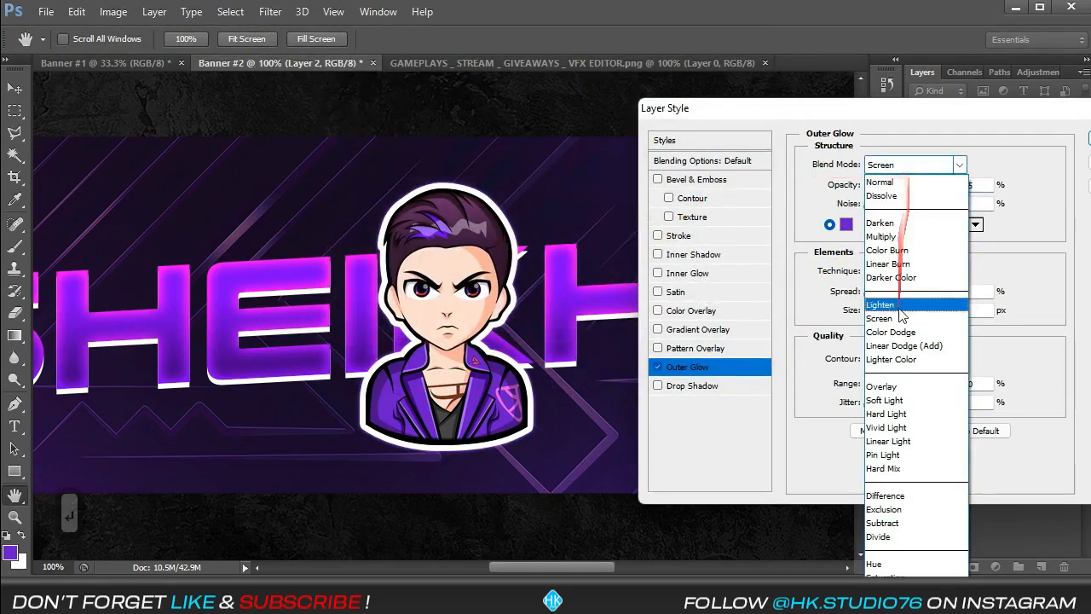
left_click(935, 383)
left_click_drag(885, 313, 922, 317)
left_click(912, 164)
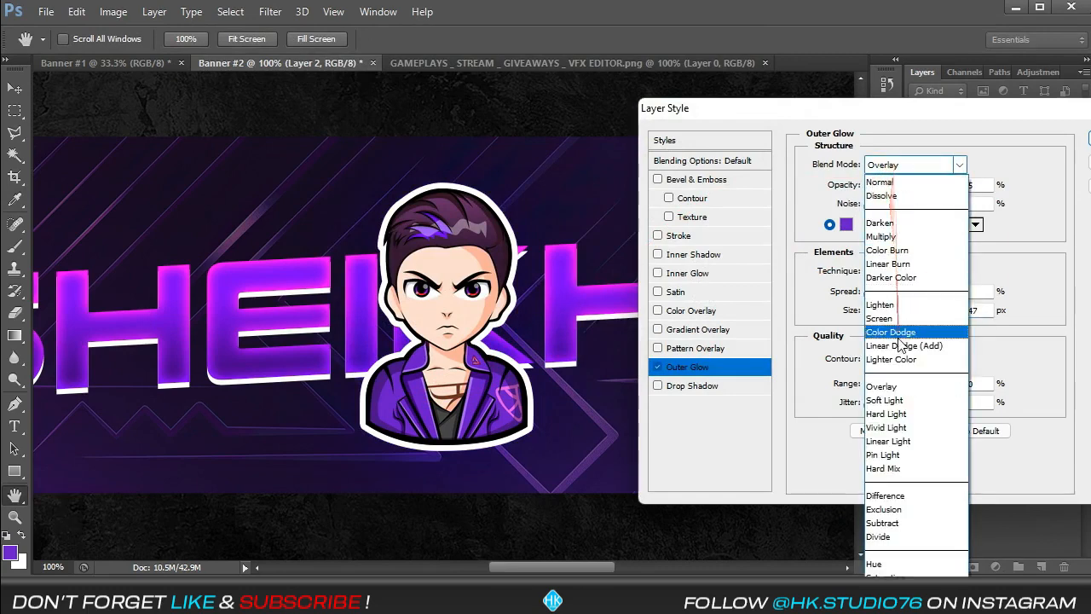
left_click(935, 343)
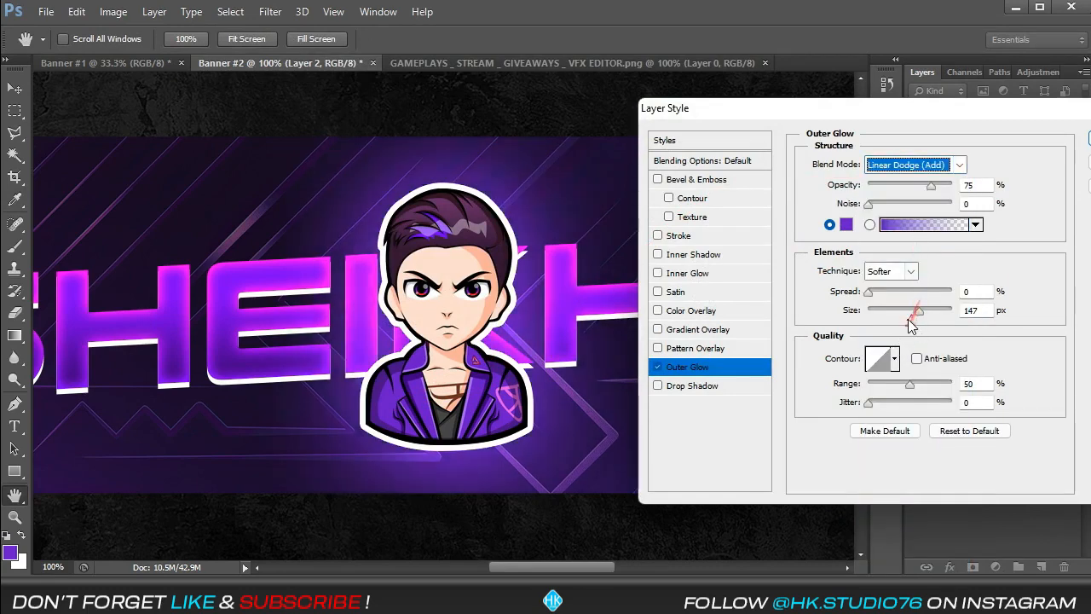
mouse_move(919, 311)
left_mouse_down()
mouse_move(889, 317)
mouse_move(906, 320)
left_mouse_up()
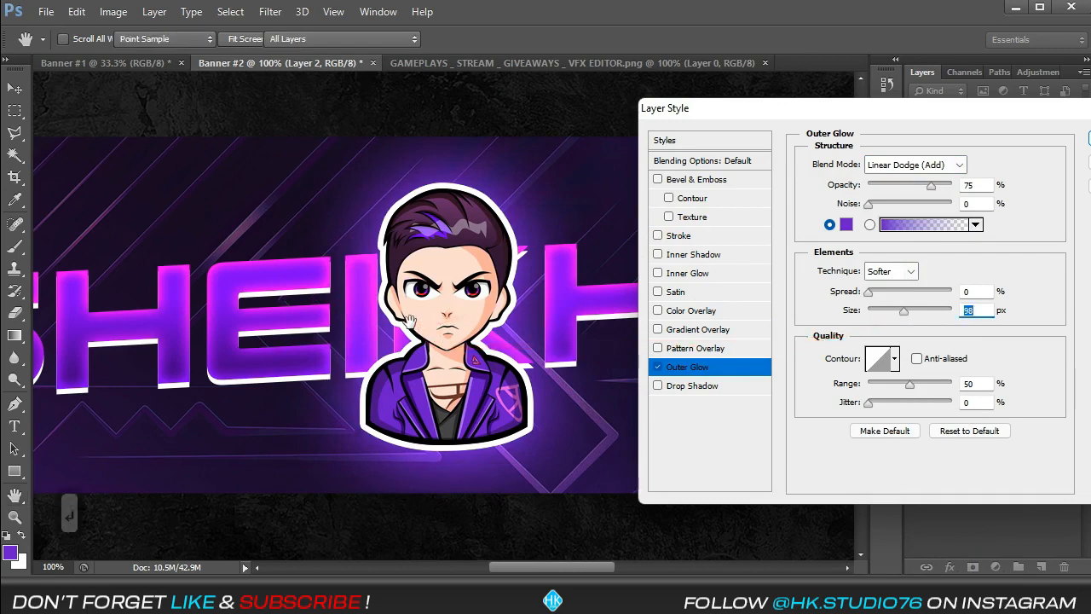
key("Return")
key("ctrl+minus")
key("ctrl+0")
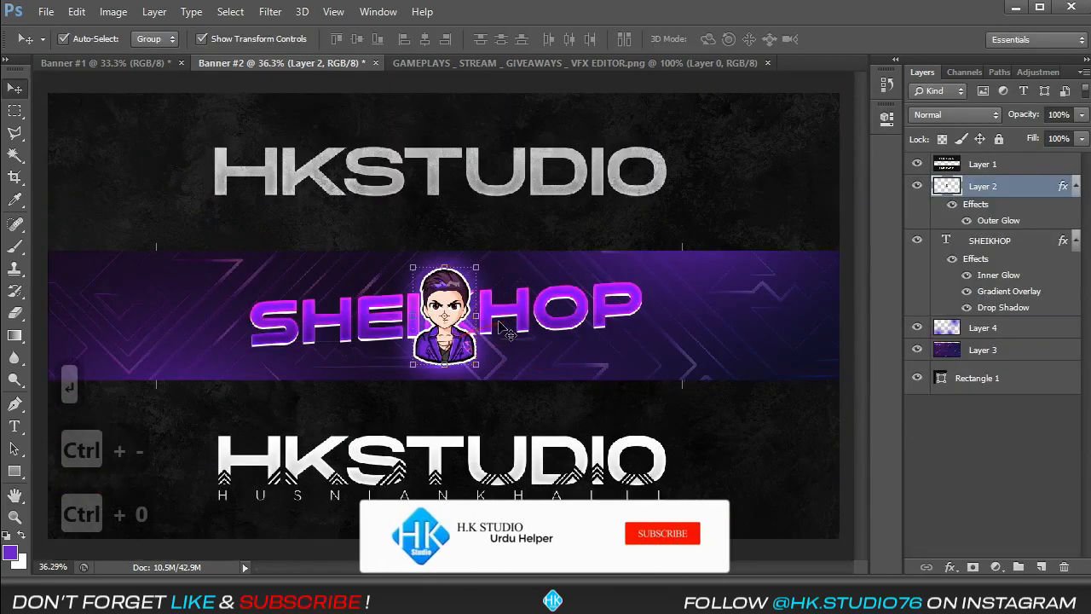
key("ctrl+minus")
left_click(832, 320)
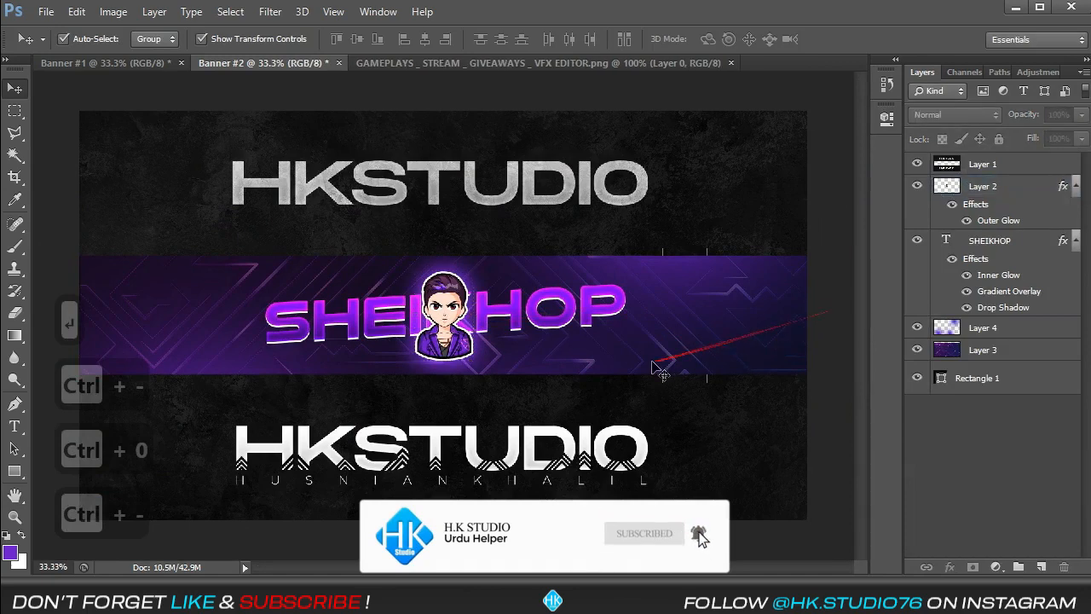
Duplicate the SHEIKHOP title and rasterize the copy's layer style with Inner Glow and Drop Shadow turned off.
left_click(982, 258)
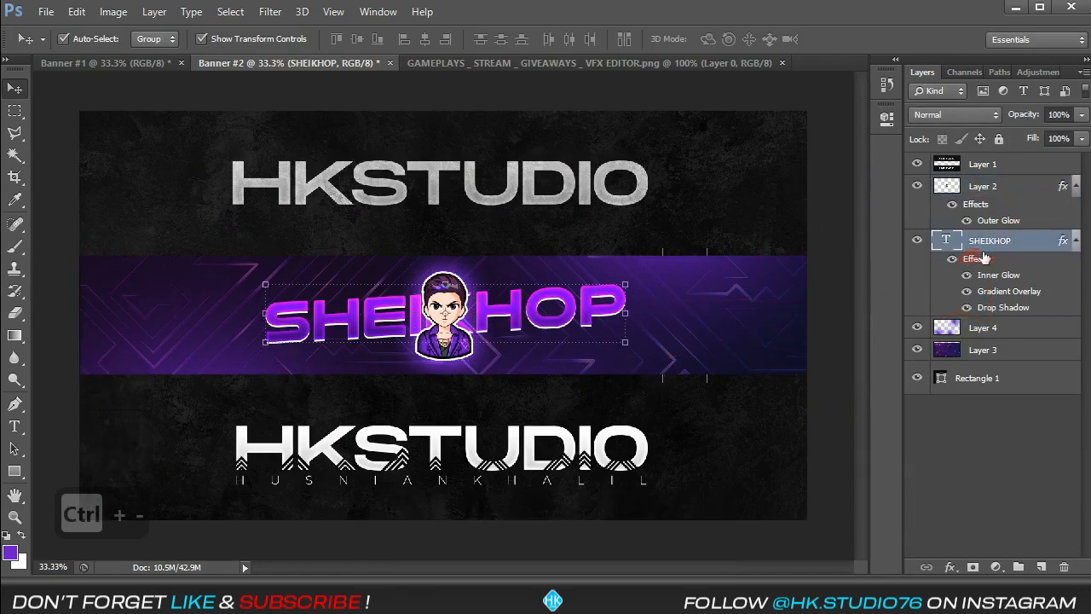
key("ctrl+j")
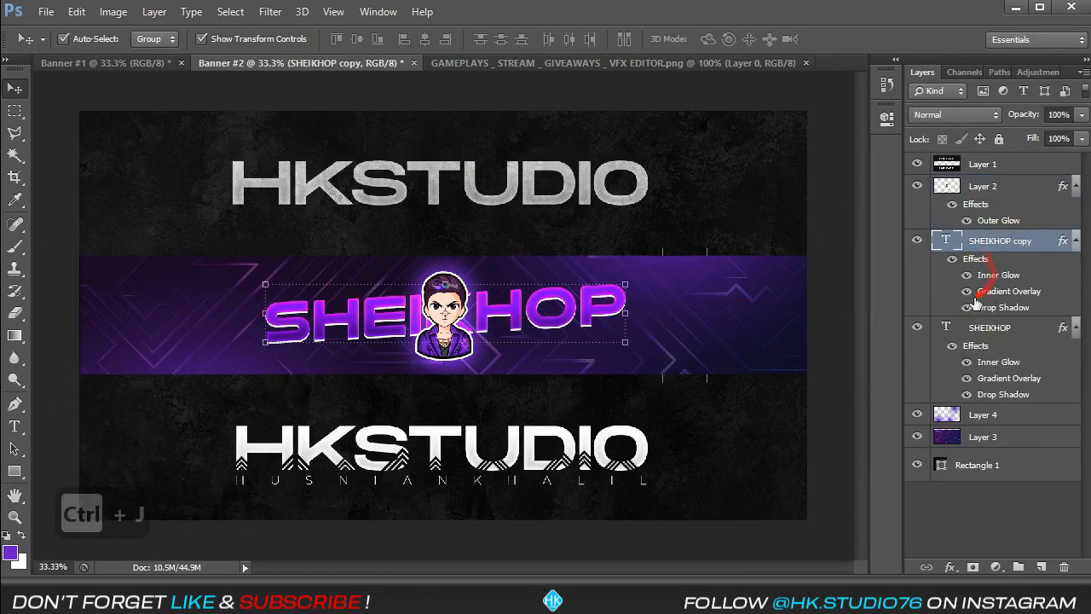
left_click(967, 276)
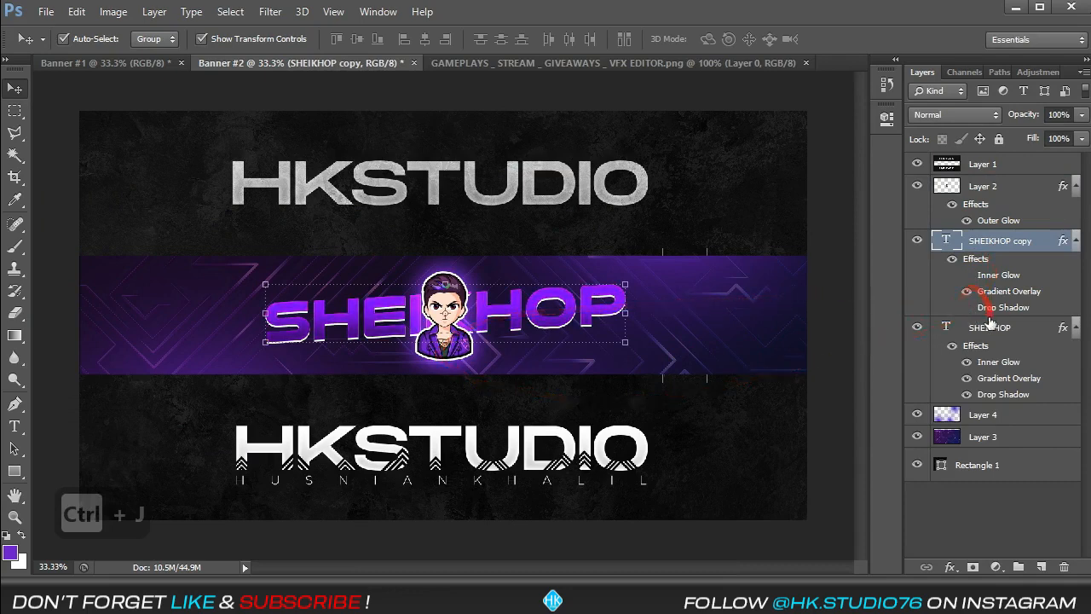
left_click(918, 330)
right_click(1021, 247)
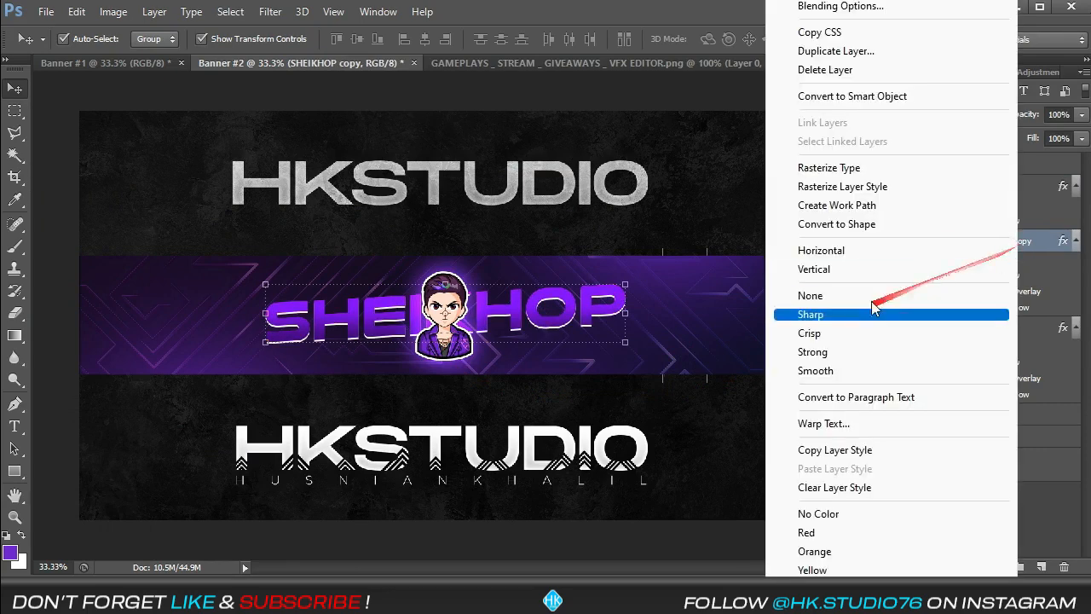
left_click(849, 179)
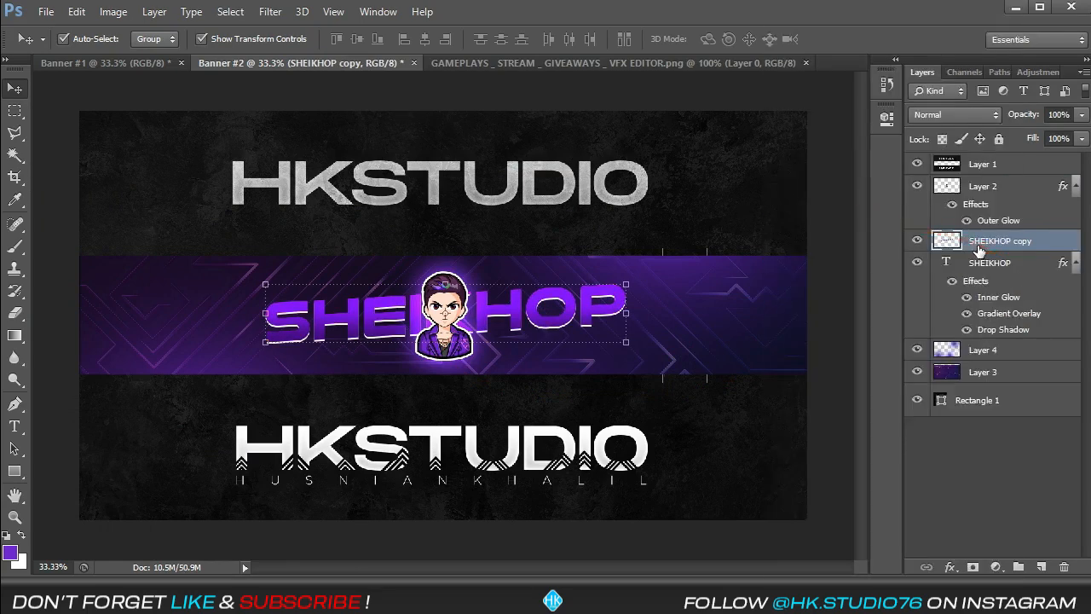
Move the rasterized SHEIKHOP copy to the banner's upper-left edge and duplicate it.
key("ctrl+t")
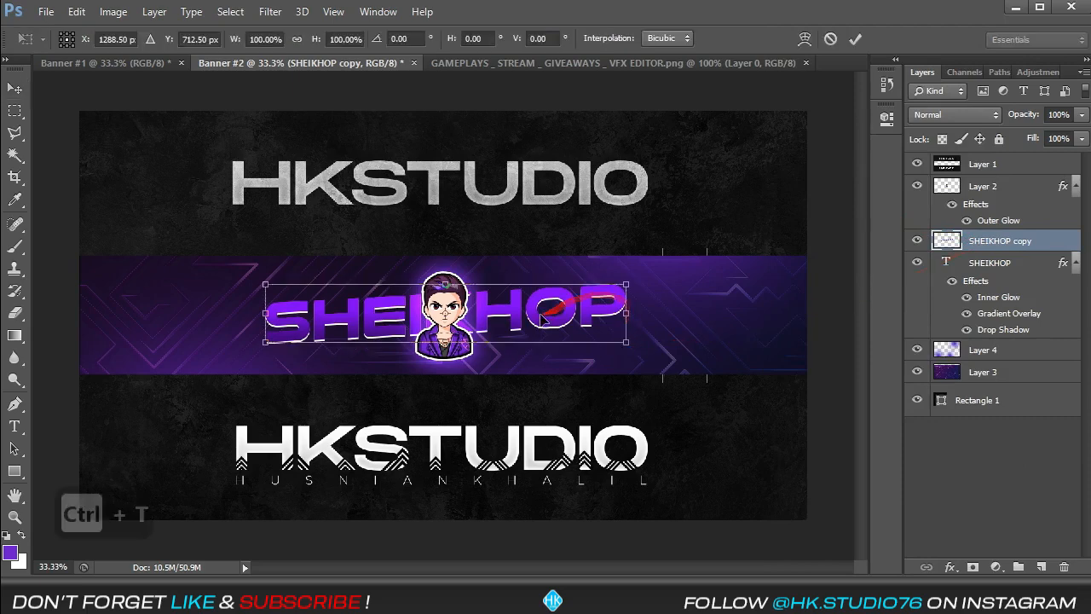
left_click_drag(540, 317, 345, 309)
key("Return")
key("ctrl+j")
key("ctrl+z")
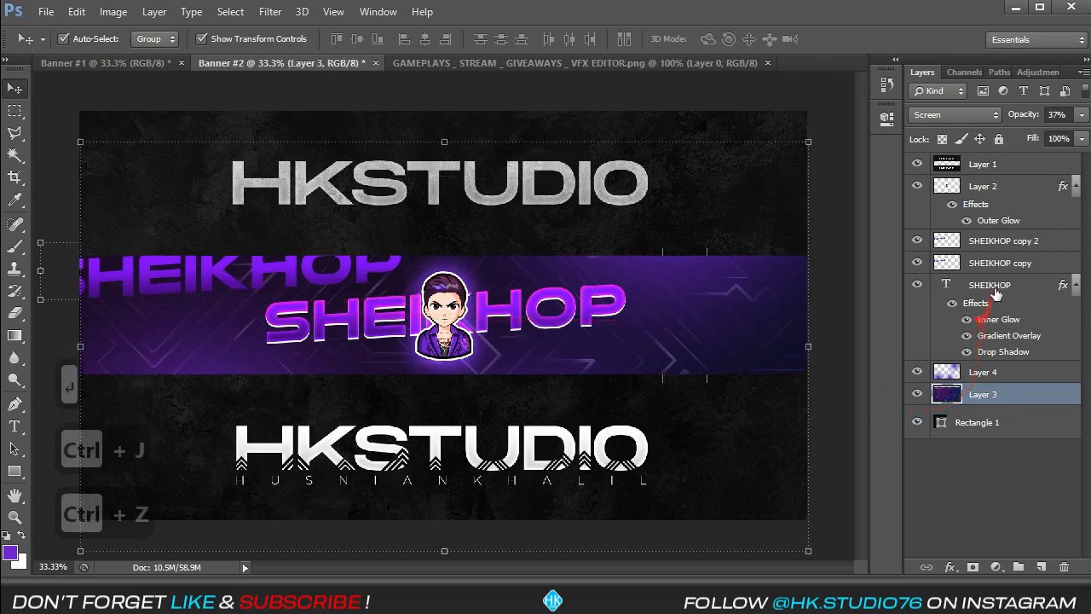
Stack the second SHEIKHOP copy and two further duplicates in evenly spaced rows beneath the first, filling the banner's left side.
left_click(1004, 242)
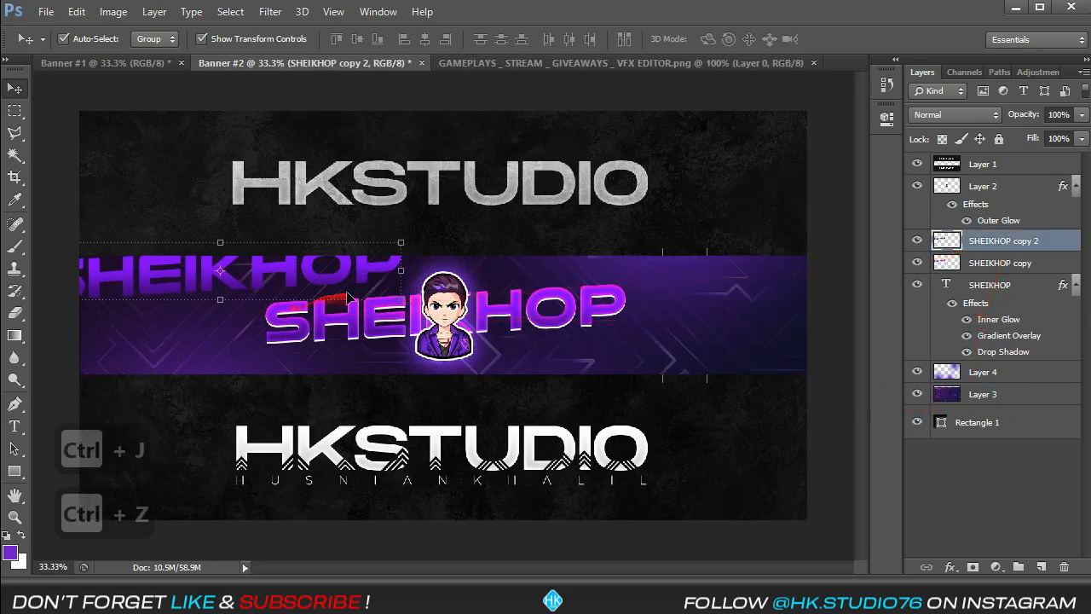
key("ctrl+t")
left_click_drag(317, 260, 338, 405)
key("Return")
key("ctrl+j")
key("ctrl+t")
key("Return")
key("shift+Down")
key("ctrl+j")
key("ctrl+t")
key("Return")
key("shift+Up")
key("shift+Up")
Merge the stacked SHEIKHOP rows into one layer and place a duplicate of the block beside it on the banner's right half.
left_click(1000, 307, "shift")
key("ctrl+e")
key("ctrl+j")
key("ctrl+t")
left_click_drag(339, 348, 713, 347)
Nudge the duplicated block of SHEIKHOP rows up and left so its rows continue the slant of the first block.
key("shift+Up")
key("shift+Up")
key("shift+Up")
key("shift+Up")
key("shift+Left")
key("shift+Up")
key("shift+Down")
key("shift+Left")
key("shift+Down")
key("shift+Left")
key("shift+Up")
key("Return")
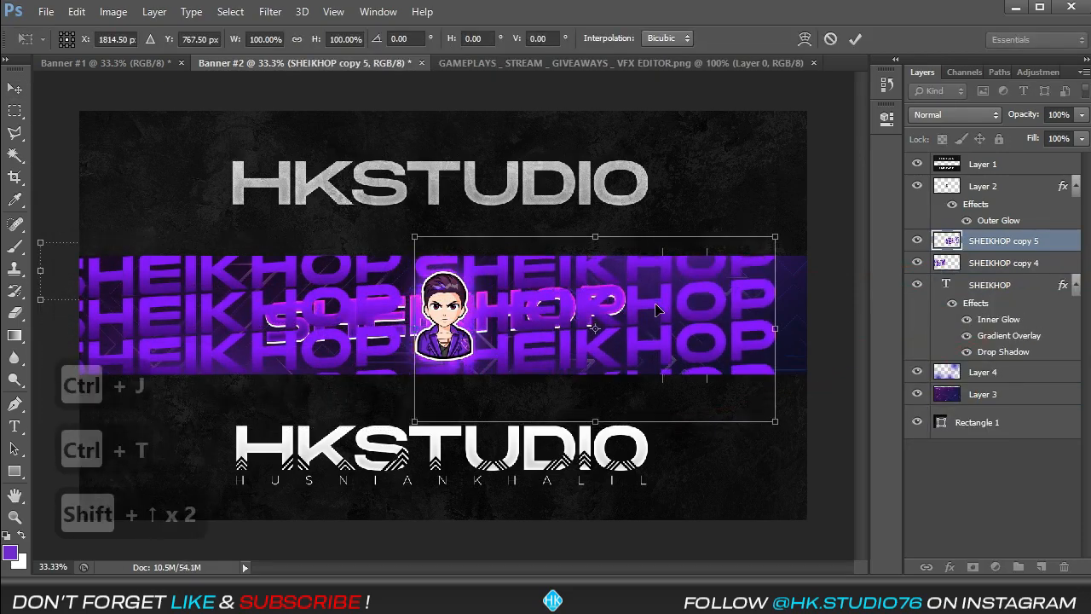
key("shift+Up")
key("shift+Up")
Duplicate the block of rows again and align the copy at the banner's right edge to continue the repeated text.
key("ctrl+j")
key("ctrl+t")
left_click_drag(413, 346, 777, 331)
key("shift+Up")
key("shift+Right")
key("shift+Right")
key("shift+Up")
key("Return")
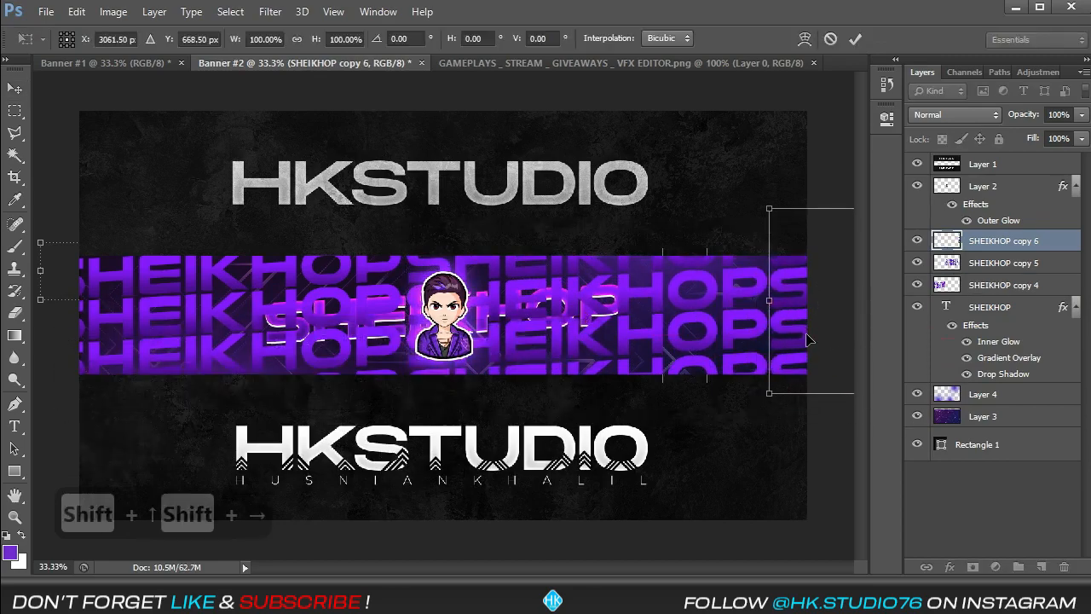
Merge the three blocks of SHEIKHOP rows into one layer and transform it so the repeated text spans the full banner.
left_click(998, 284, "shift")
key("ctrl+e")
key("ctrl+t")
key("ctrl+minus")
key("ctrl+minus")
left_click_drag(788, 260, 651, 288)
left_click_drag(600, 328, 613, 312)
left_click_drag(663, 356, 687, 361)
key("shift+Up")
key("Return")
Move the merged text layer beneath Layer 4 and try the Color and Darken blend modes on it with 49% opacity.
left_click_drag(1003, 240, 1004, 358)
key("ctrl+0")
left_click(942, 116)
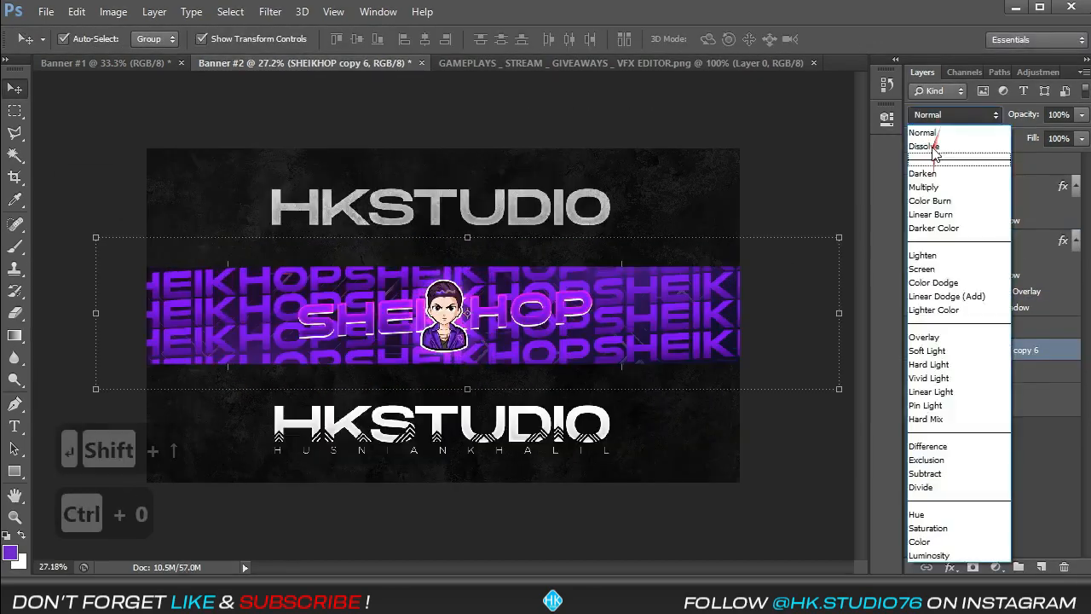
left_click(942, 118)
scroll(942, 118, "down", 13)
scroll(942, 118, "down", 4)
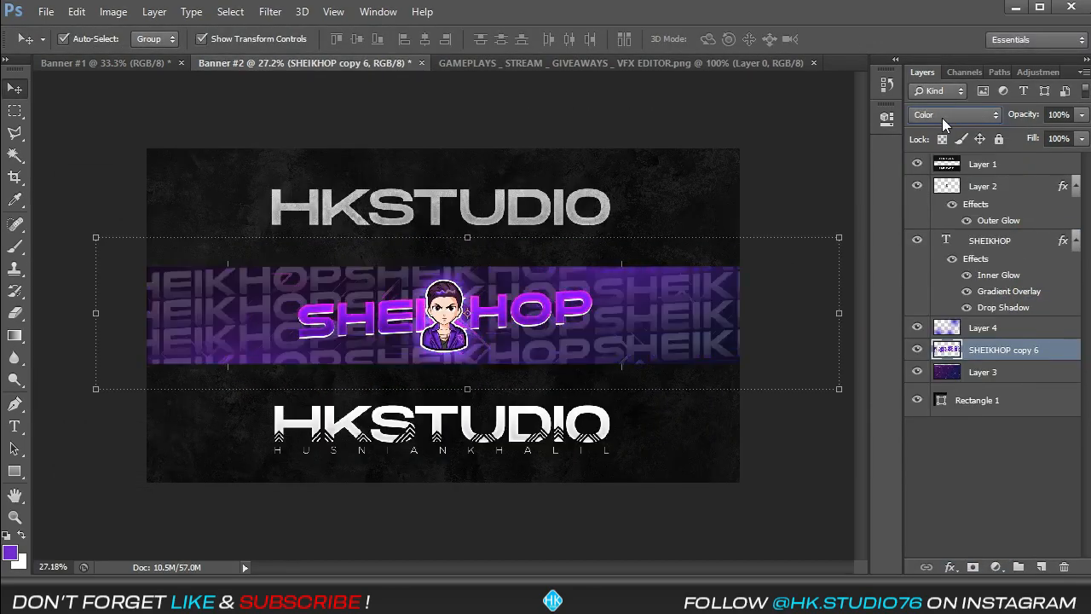
key("4")
key("9")
scroll(952, 113, "up", 16)
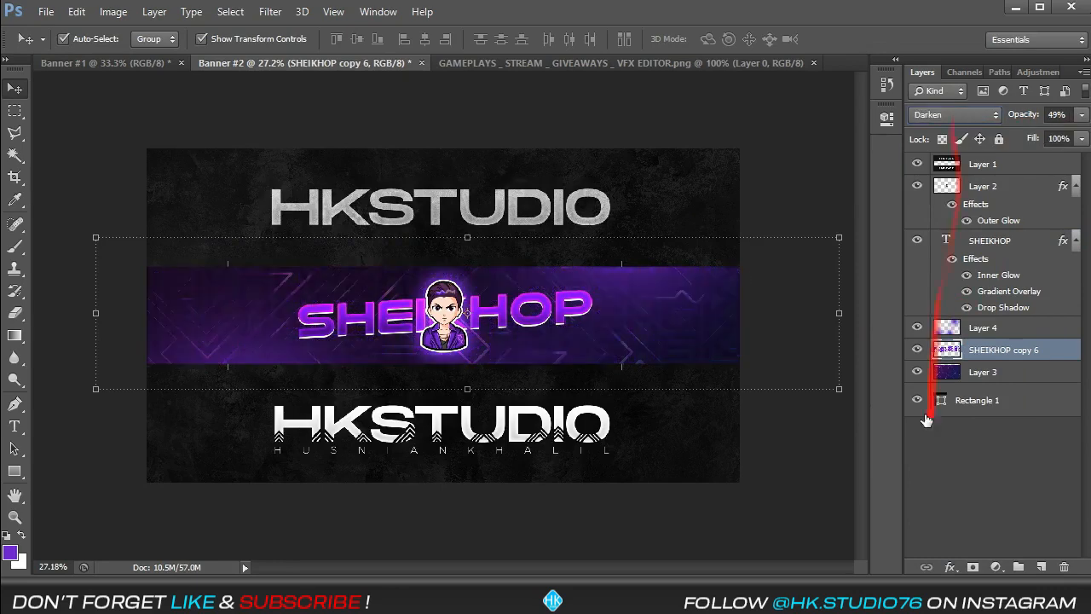
Raise the repeated text layer above Layer 4, set its blend mode to Screen and reduce its opacity to 16%.
left_click(917, 372)
scroll(961, 115, "up", 2)
key("ctrl+bracketright")
scroll(961, 117, "down", 9)
scroll(961, 117, "up", 1)
key("3")
key("4")
left_click(917, 372)
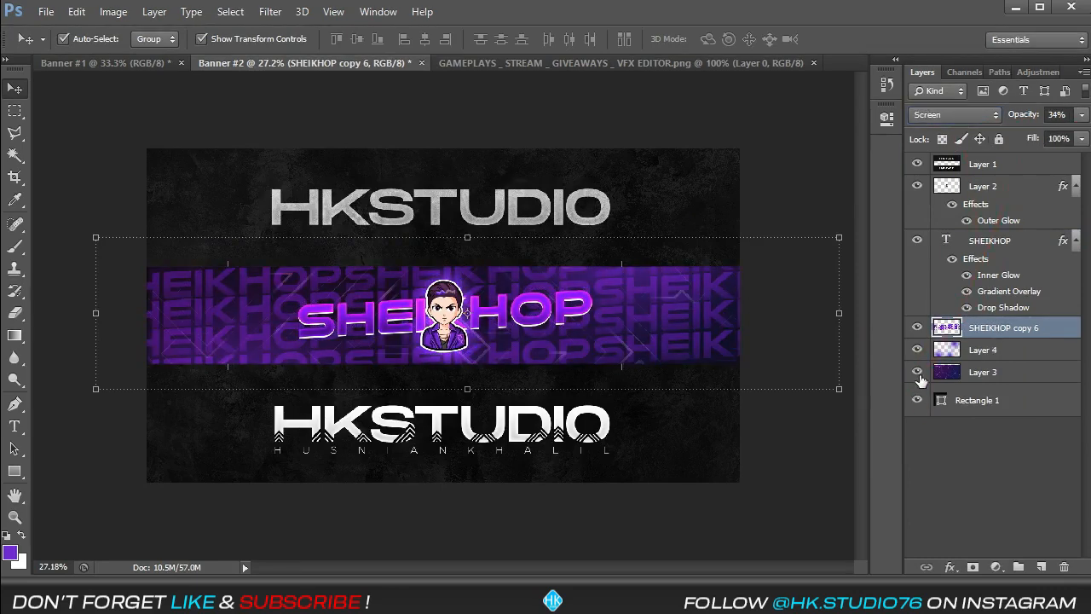
left_click(1081, 114)
left_click_drag(1028, 139, 1013, 139)
left_click(817, 205)
Add a new layer above the repeated text and darken the banner's edges using a soft black 1400 px brush.
key("ctrl+minus")
key("ctrl+0")
key("ctrl+shift+alt+n")
key("b")
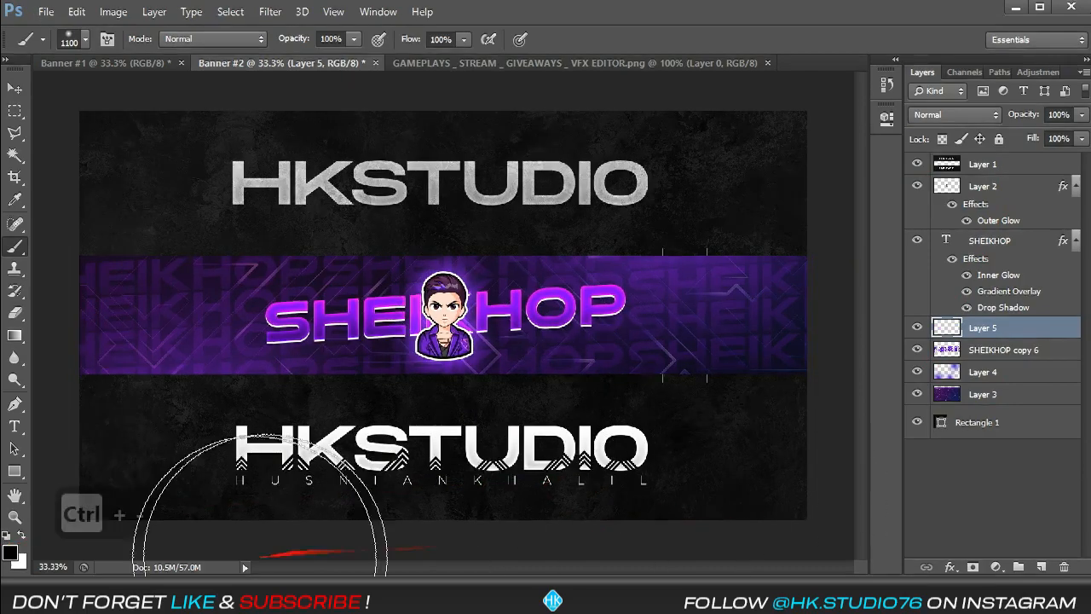
key("ctrl+minus")
key("ctrl+minus")
key("bracketright")
key("bracketright")
key("bracketright")
mouse_move(192, 252)
left_mouse_down()
mouse_move(595, 187)
mouse_move(725, 327)
left_mouse_up()
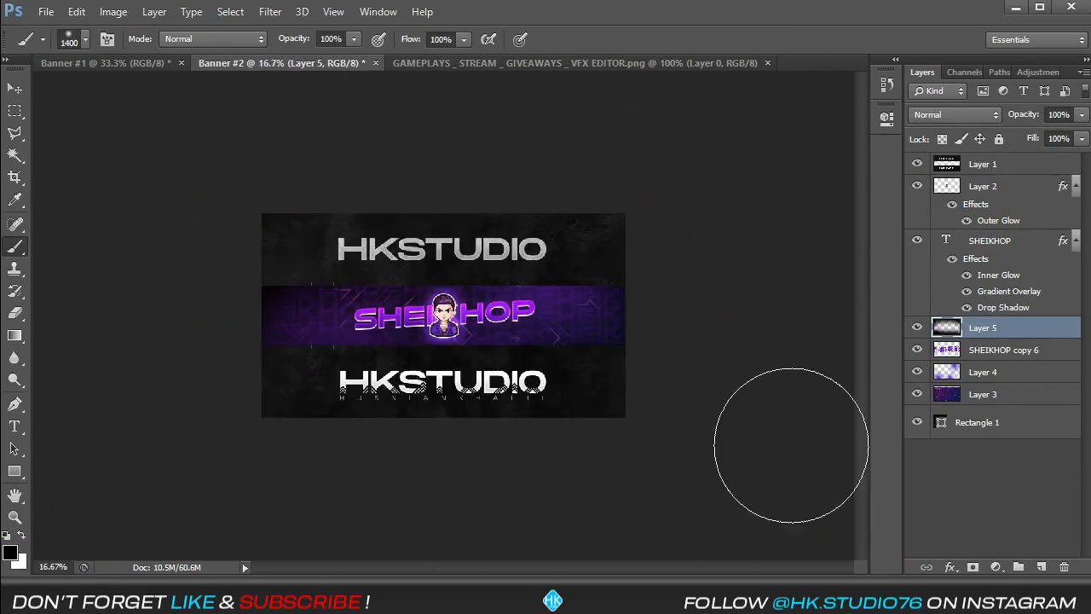
key("ctrl+minus")
key("ctrl+equal")
key("ctrl+0")
Add a layer above the dark edge shading and paint a soft purple glow behind the title with a 700 px brush.
key("v")
left_click(993, 349)
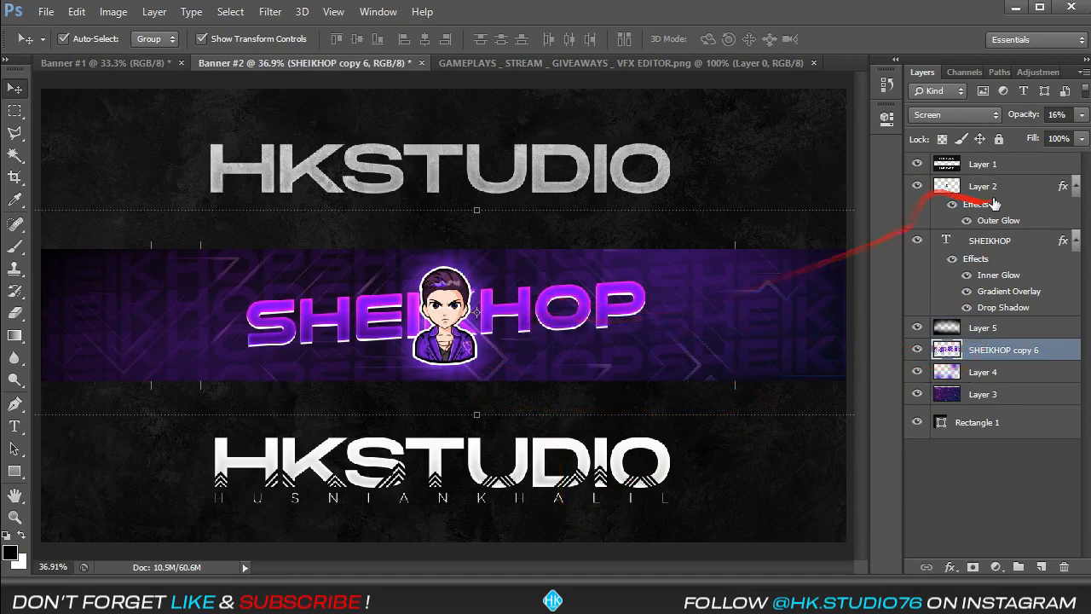
left_click(995, 249)
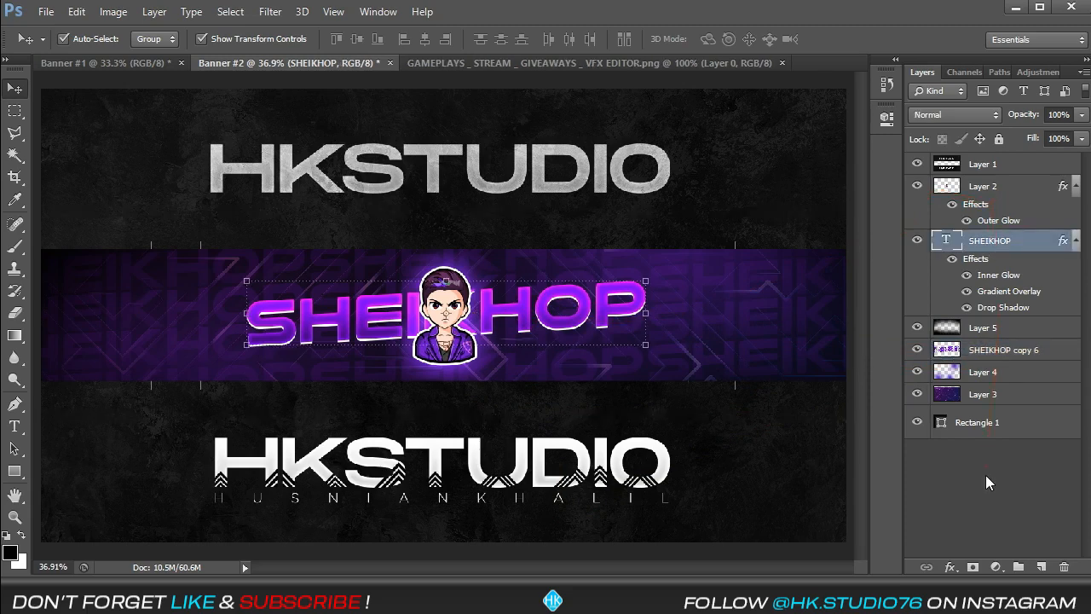
left_click(1004, 328)
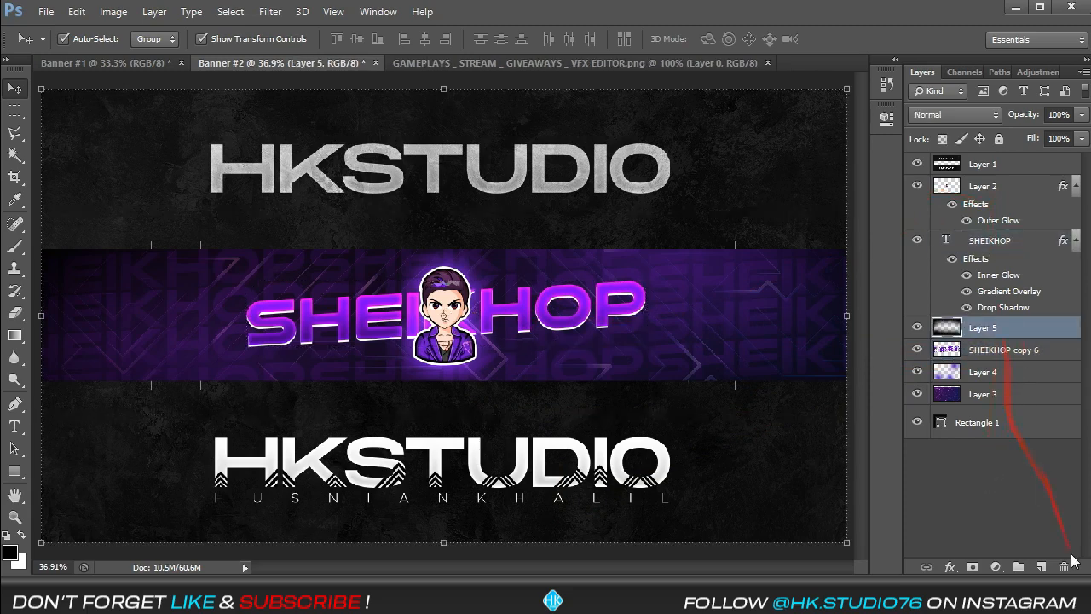
left_click(1041, 567)
key("b")
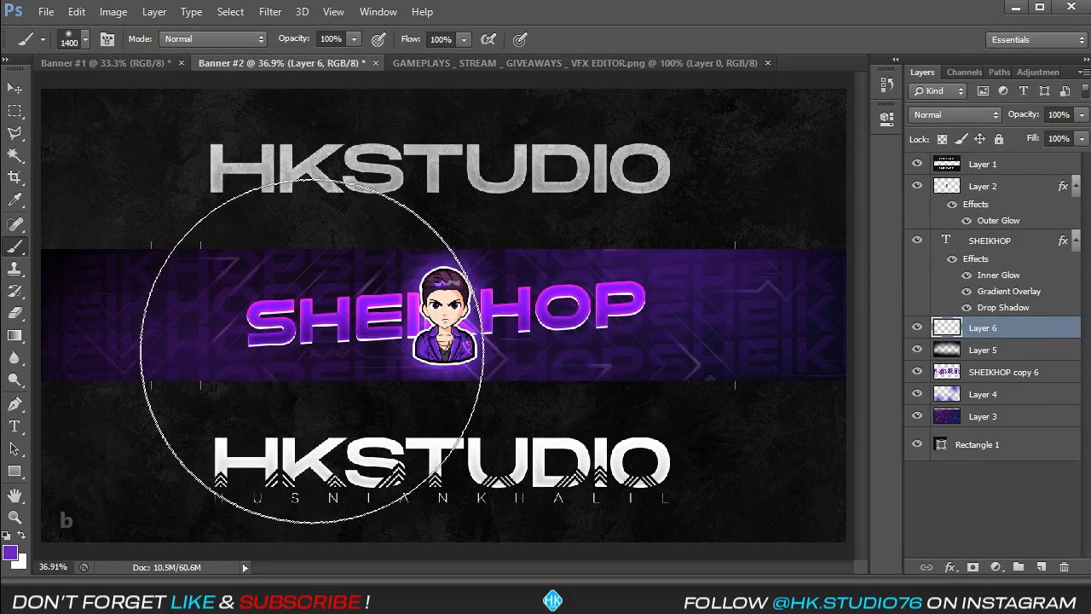
key("bracketleft")
key("bracketleft")
key("bracketleft")
key("bracketleft")
key("bracketleft")
key("bracketleft")
key("bracketleft")
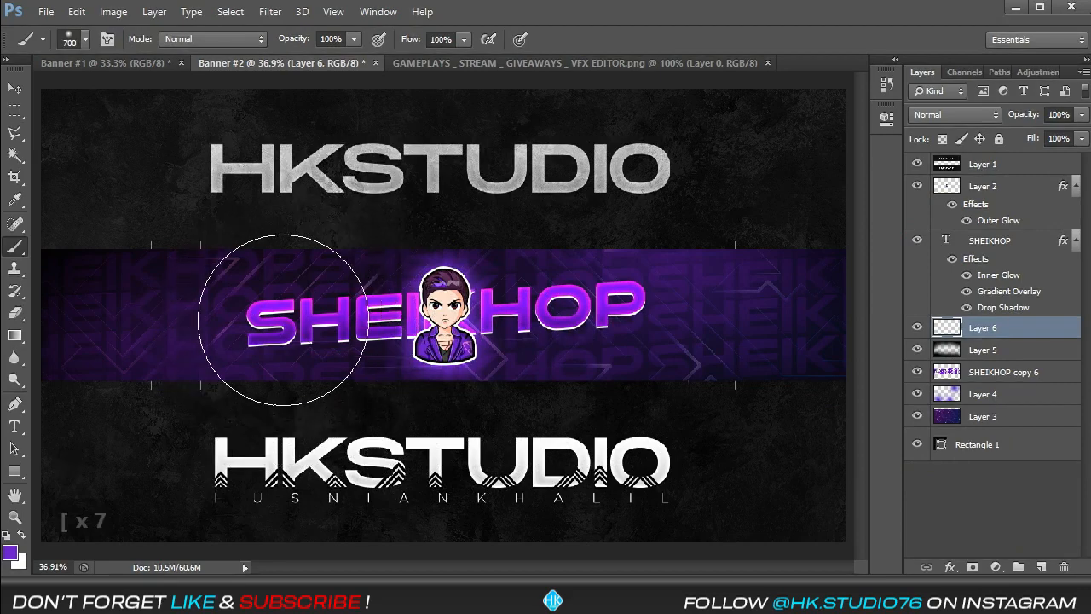
left_click(437, 318)
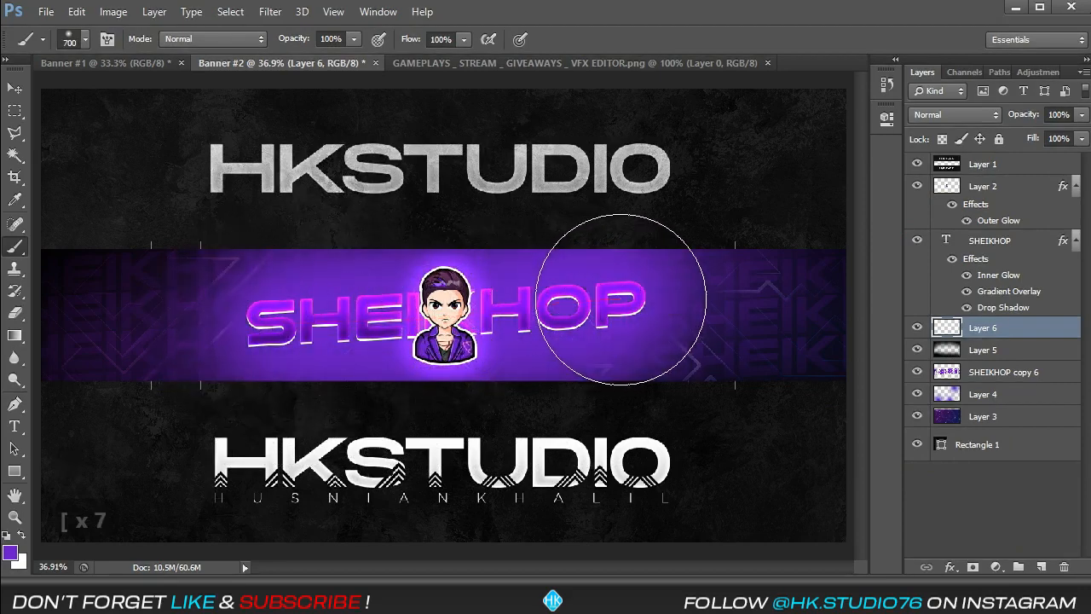
Set the purple glow layer to Linear Dodge (Add) blending at 42% opacity.
key("v")
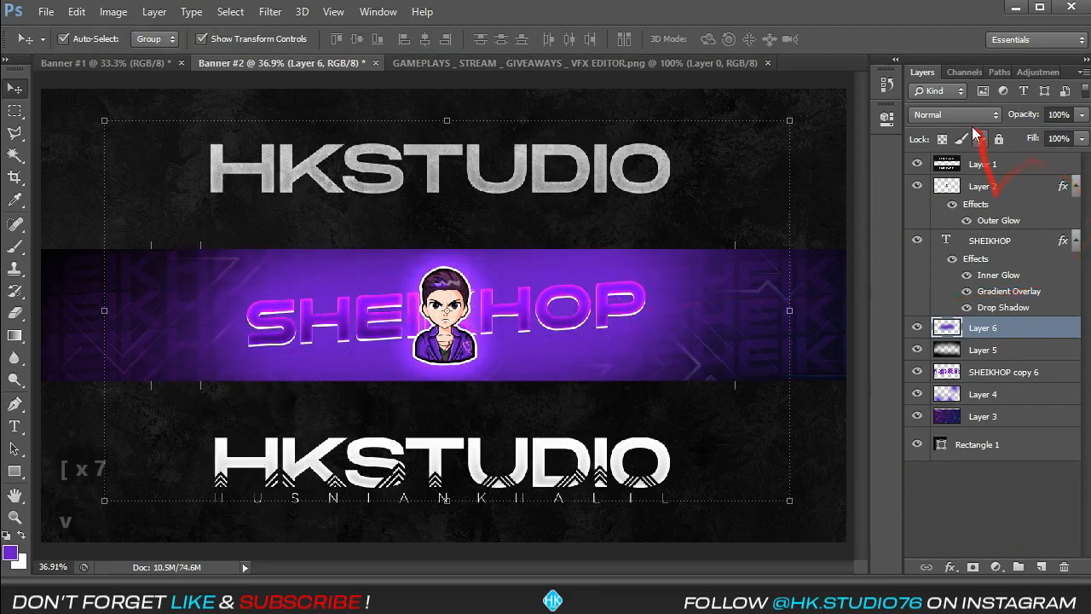
left_click(972, 114)
left_click(997, 274)
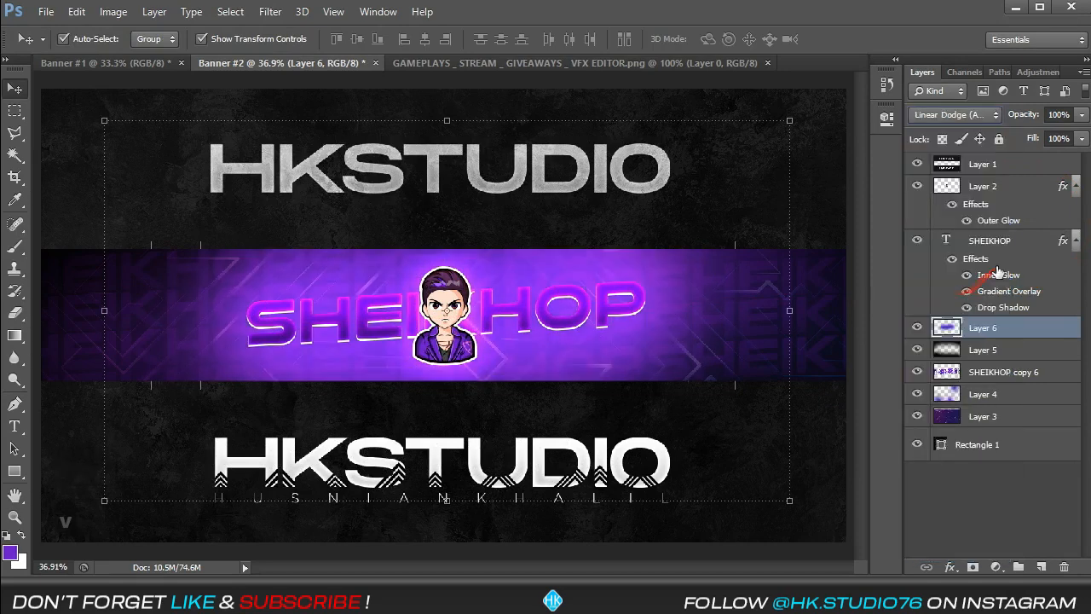
left_click(1081, 114)
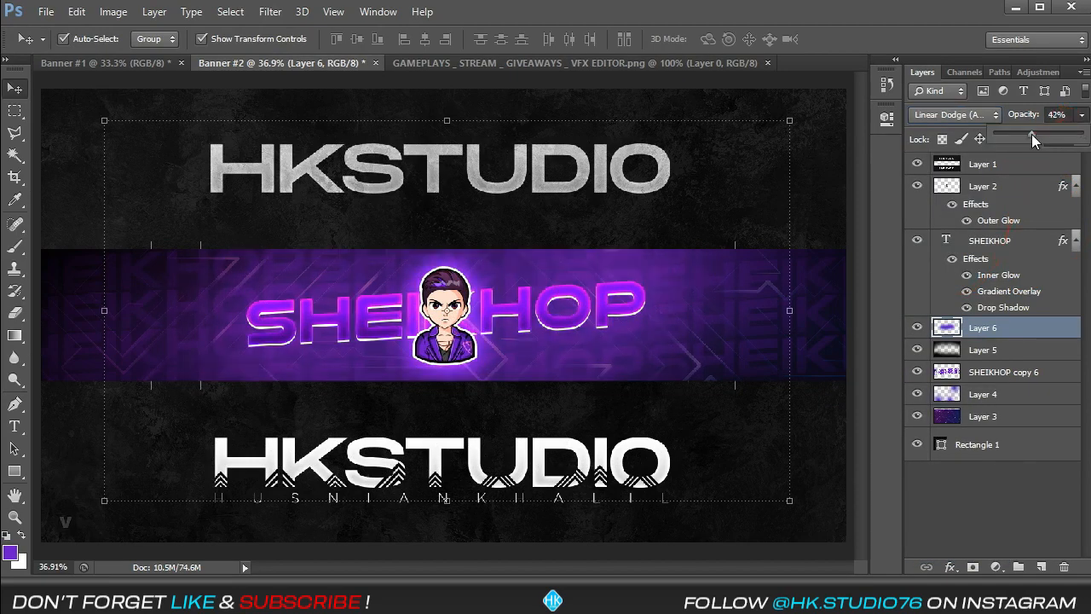
Squash the purple glow to about 60% of its height and recentre it behind the title.
key("ctrl+t")
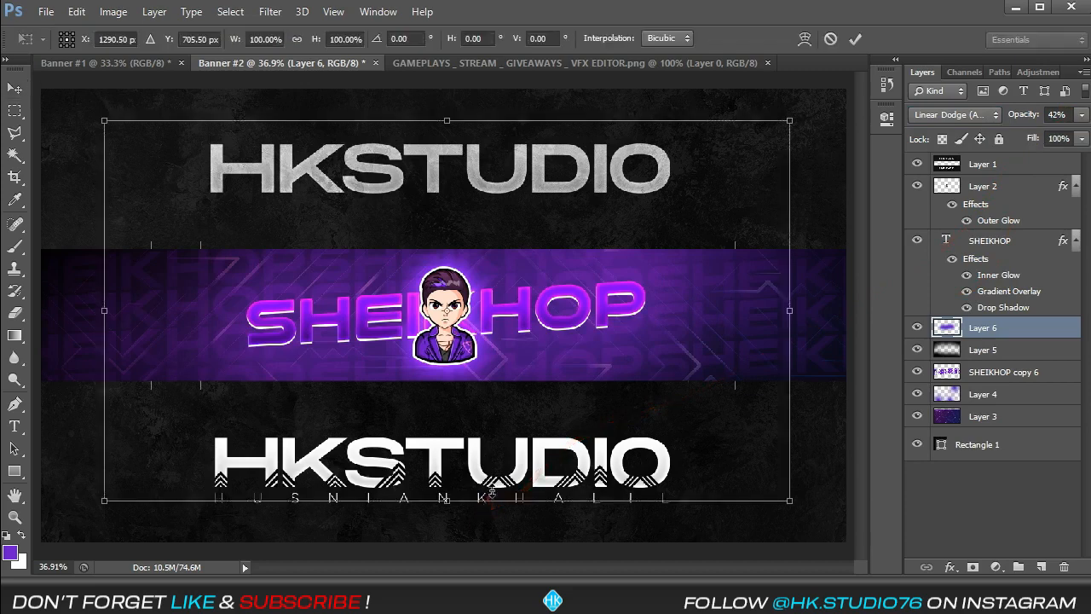
left_click_drag(498, 500, 505, 352)
left_click_drag(568, 268, 567, 338)
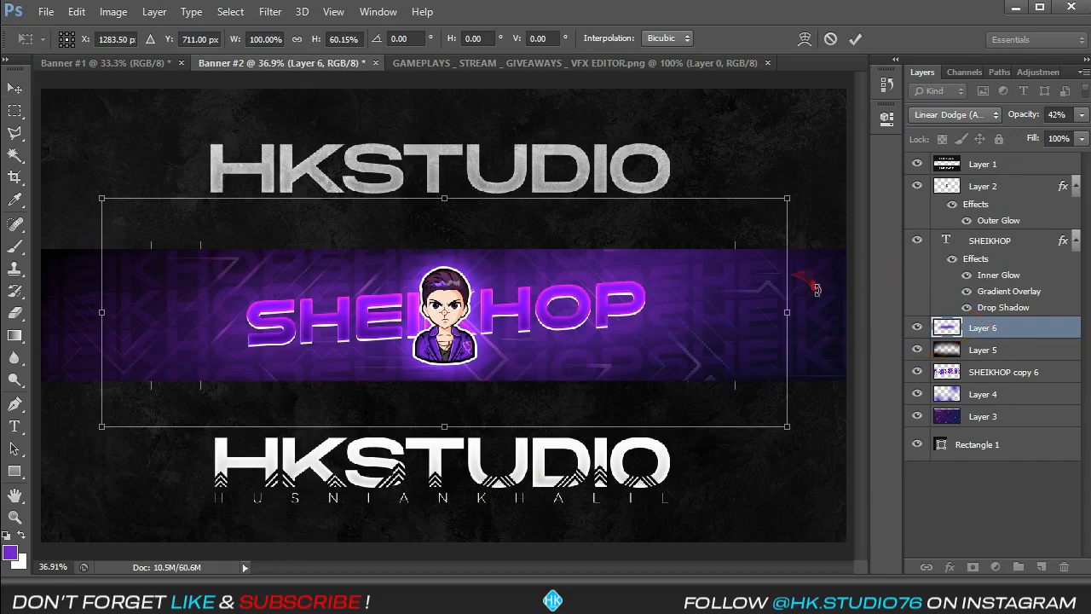
left_click_drag(817, 290, 816, 275)
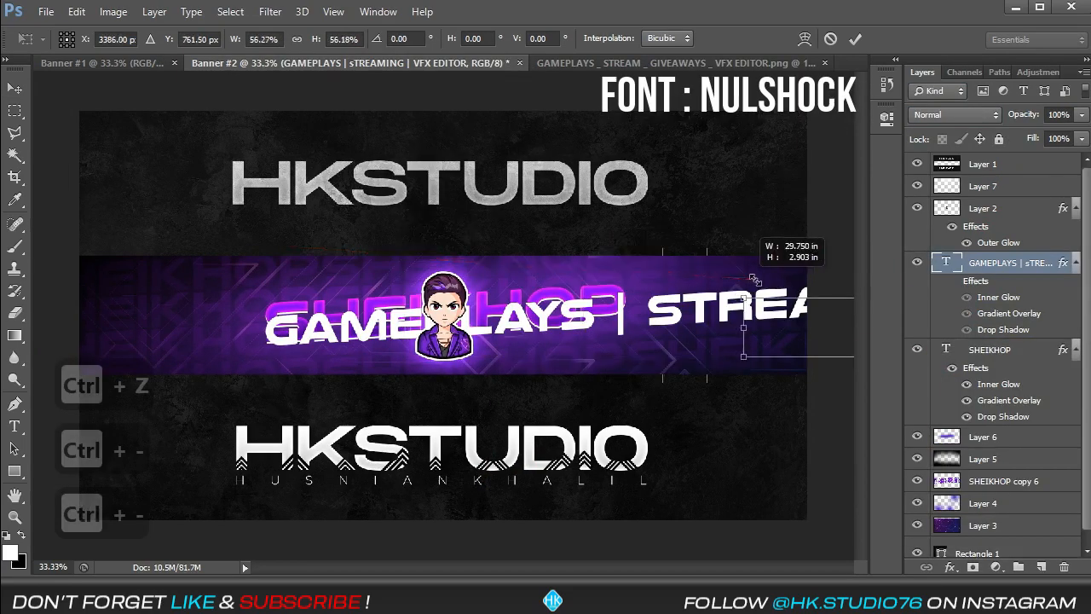
Scale down the GAMEPLAYS | STREAMING | VFX EDITOR subtitle and position it directly beneath the SHEIKHOP title.
left_click_drag(367, 324, 608, 315)
left_click_drag(690, 339, 370, 350)
key("Return")
key("shift+Down")
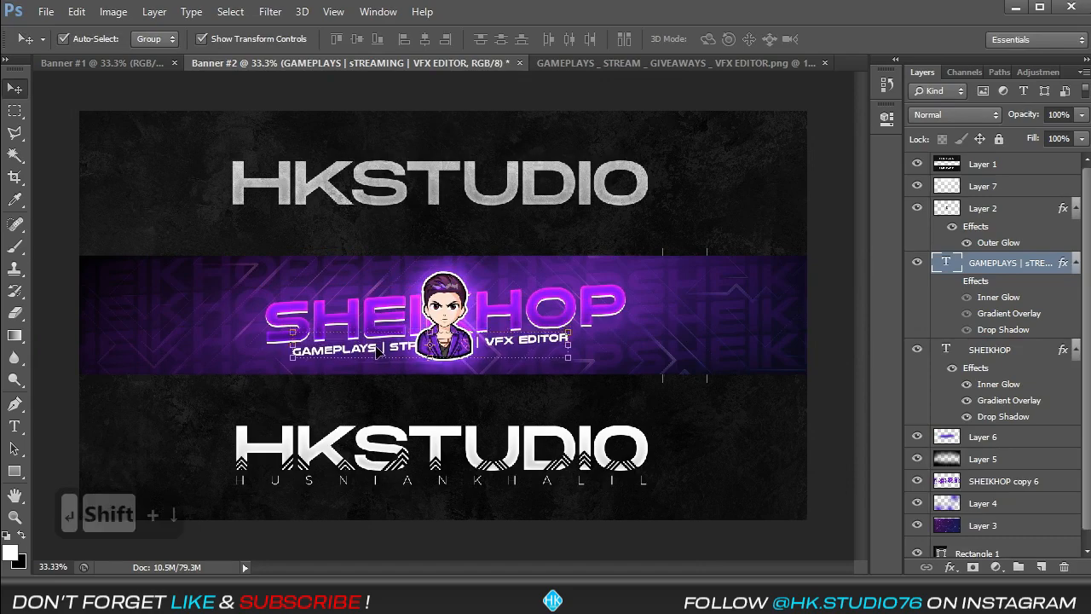
key("shift+Right")
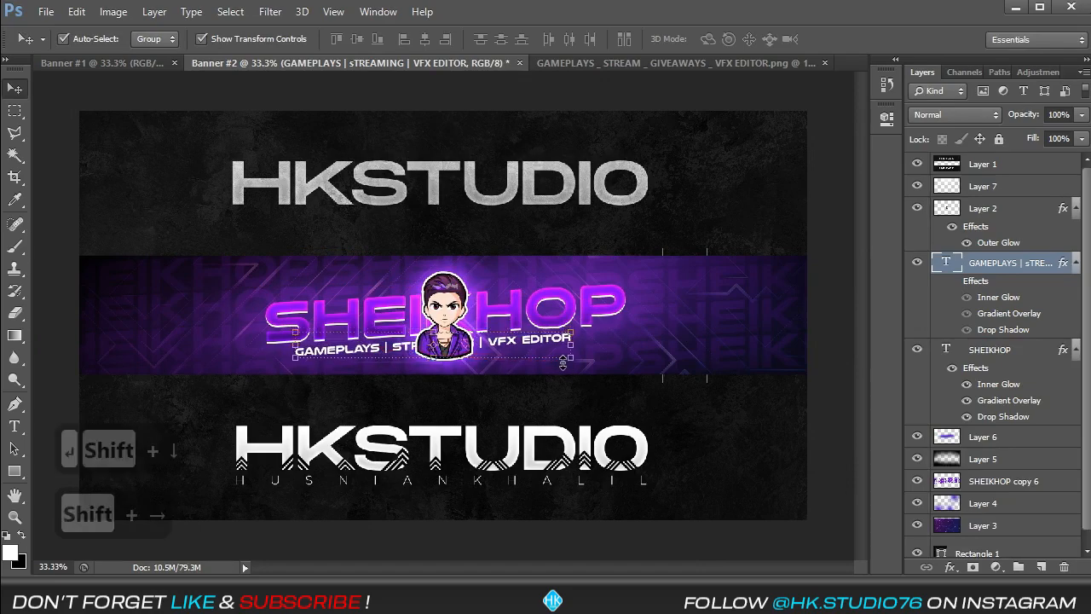
Duplicate the subtitle text layer and shift the lower copy slightly downward behind the upper one.
key("ctrl+equal")
key("ctrl+equal")
key("ctrl+equal")
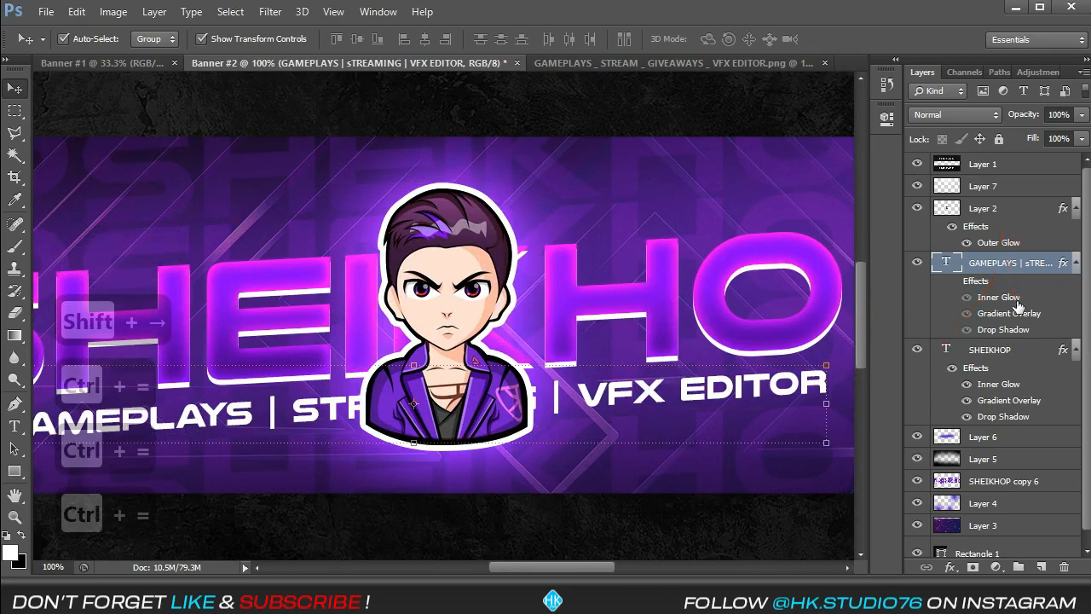
key("ctrl+j")
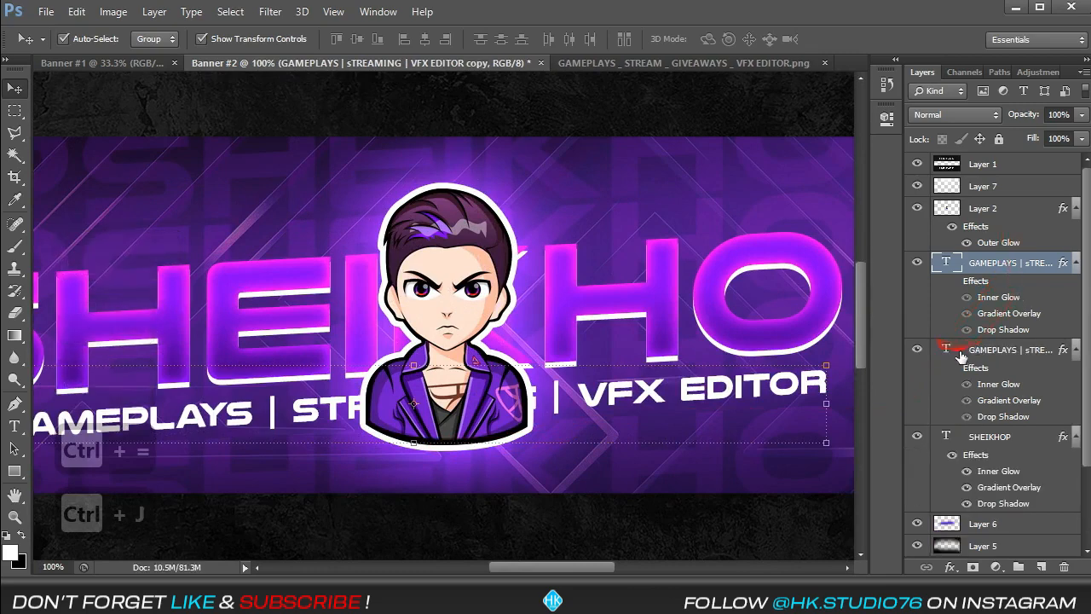
left_click(976, 354)
key("ctrl+t")
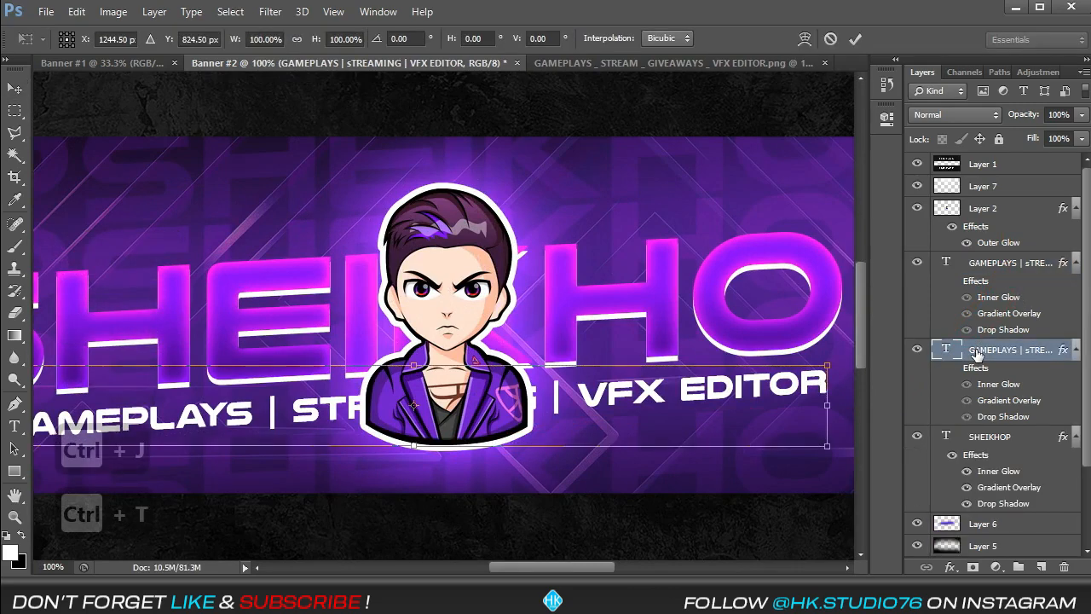
key("shift+Down")
key("shift+Up")
key("shift+Down")
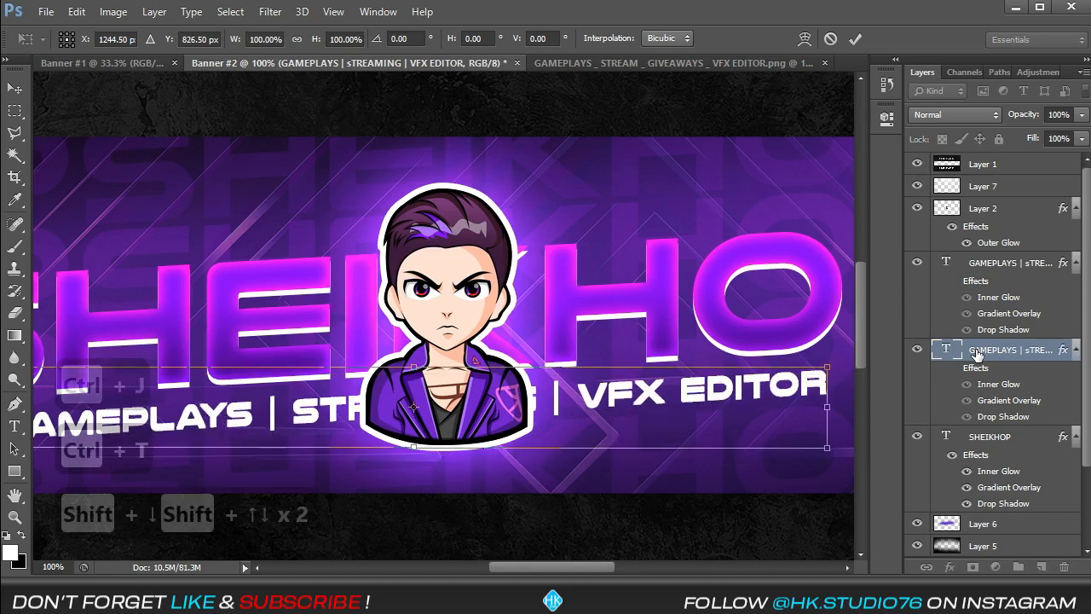
key("shift+Up")
key("Return")
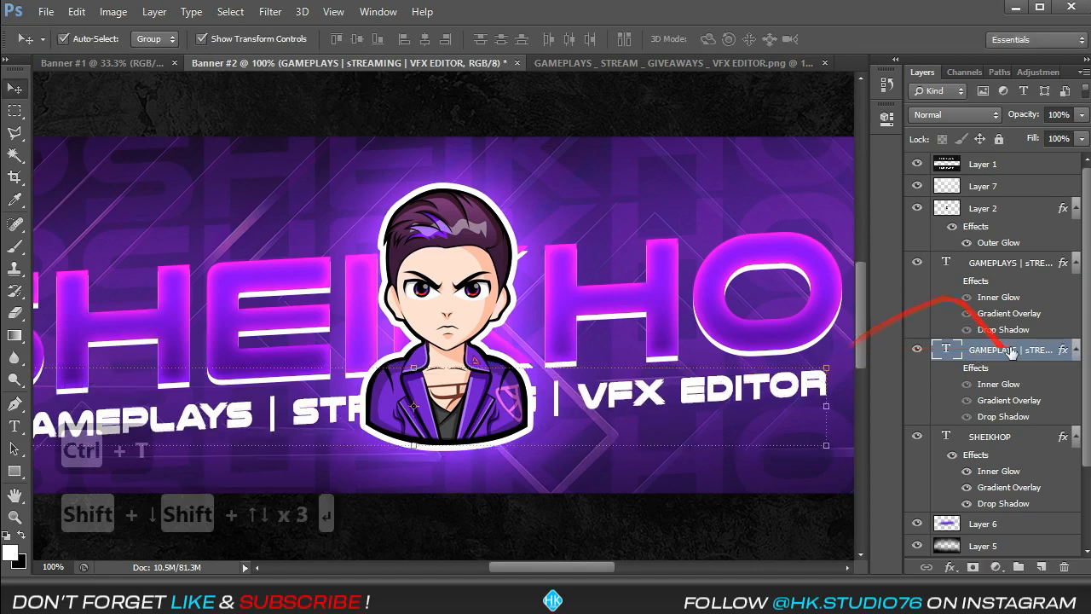
Turn on the lower subtitle copy's effects with only Gradient Overlay active, keeping its dark-to-bright purple linear gradient.
left_click(952, 367)
left_click(966, 400)
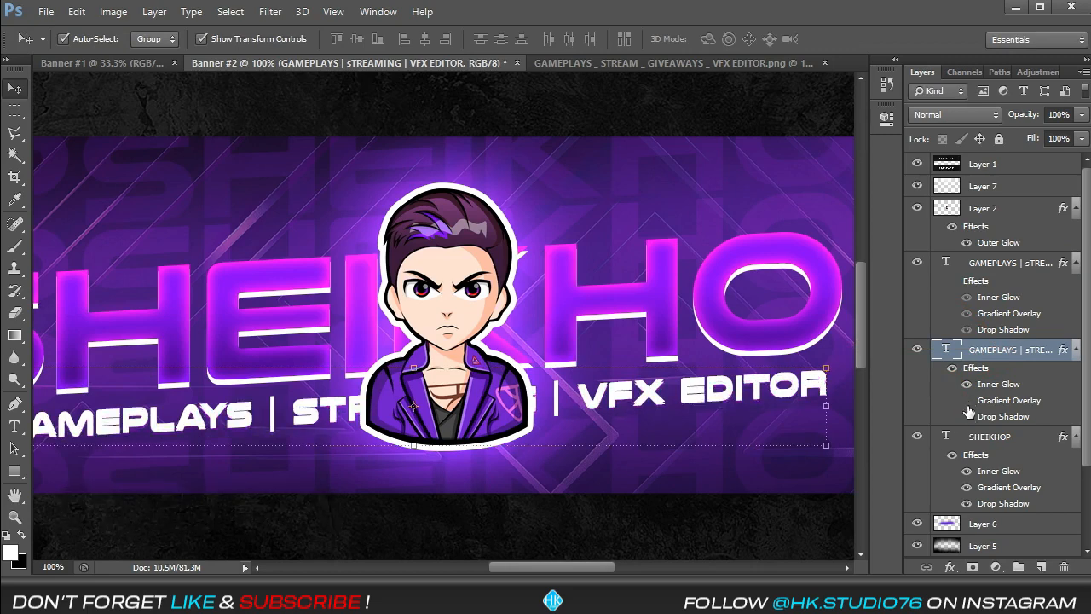
left_click(967, 400)
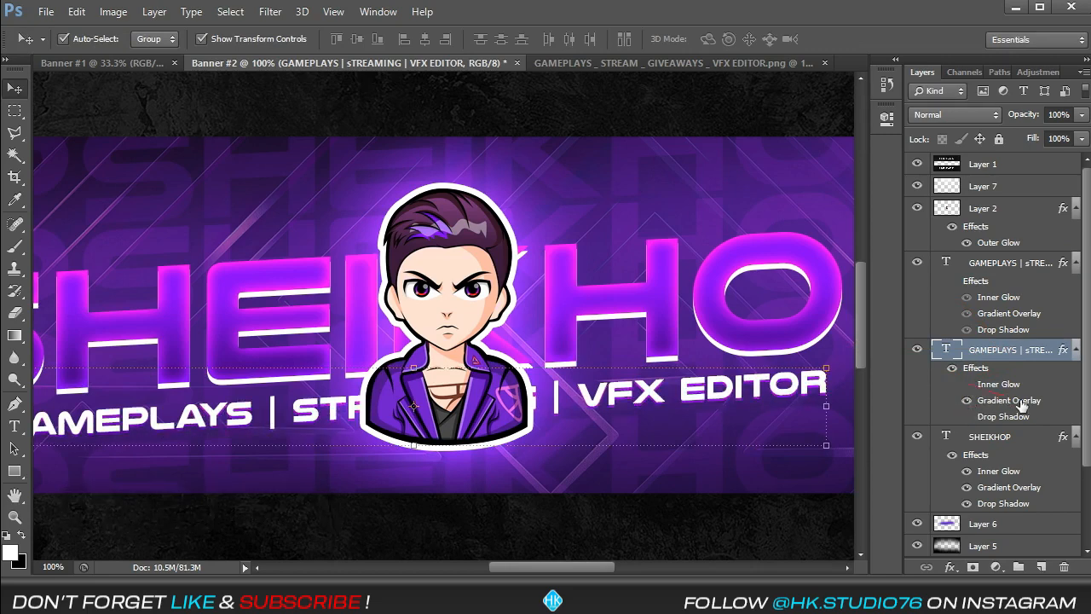
double_click(1022, 404)
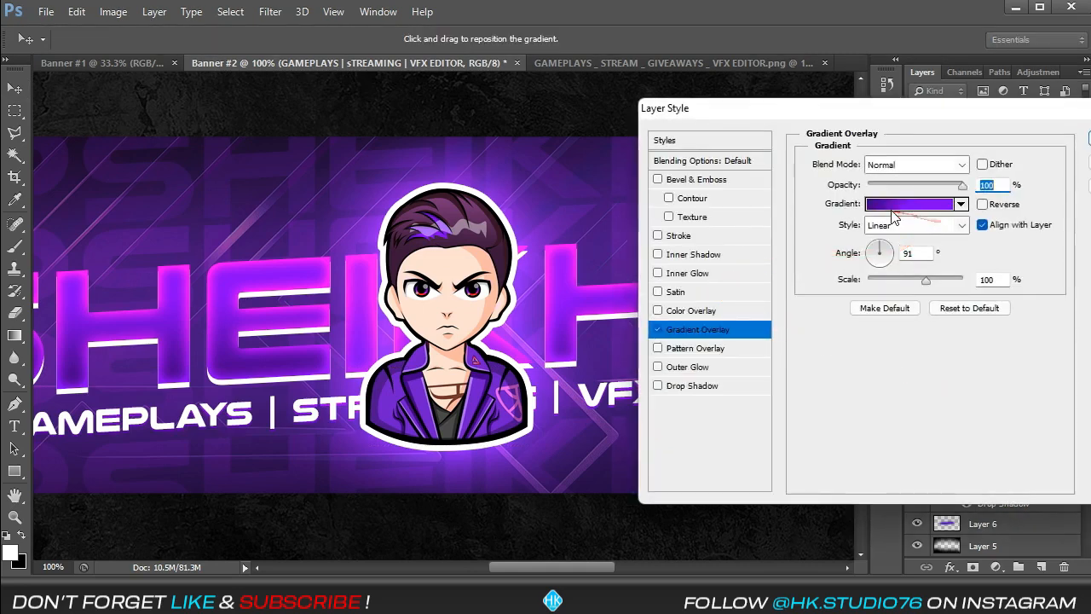
left_click(894, 208)
key("Return")
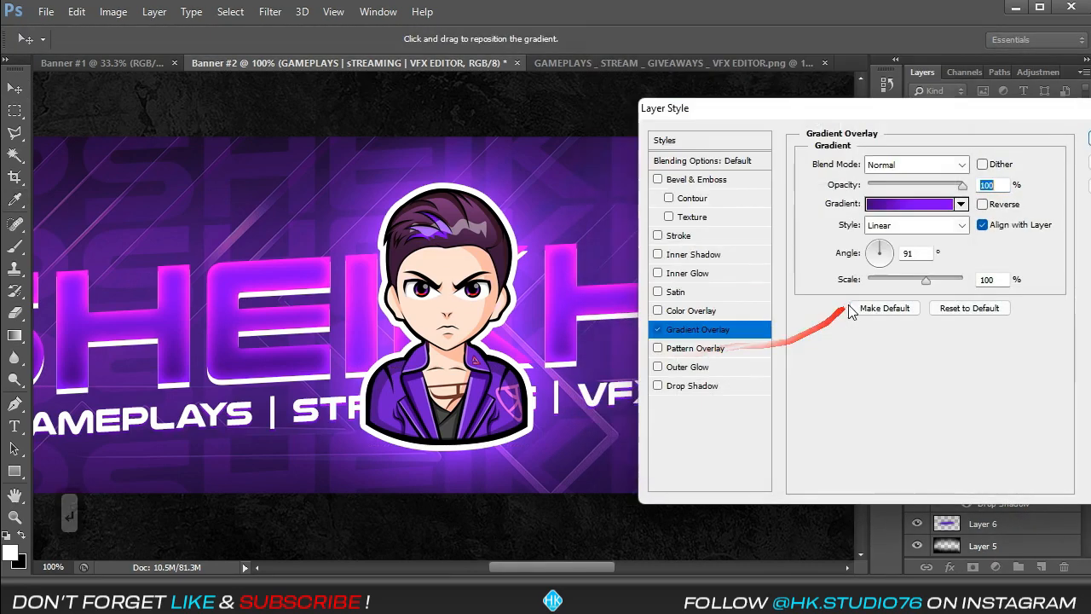
key("Return")
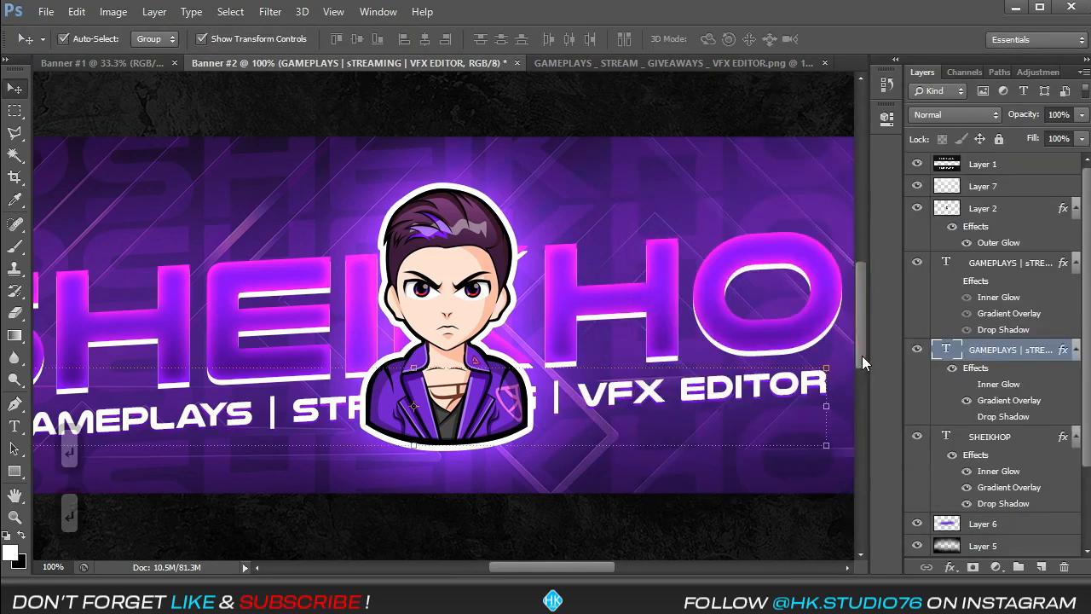
Nudge the purple lower subtitle copy slightly further down to form an offset shadow edge under the white text.
key("shift+Down")
key("shift+Up")
key("shift+Up")
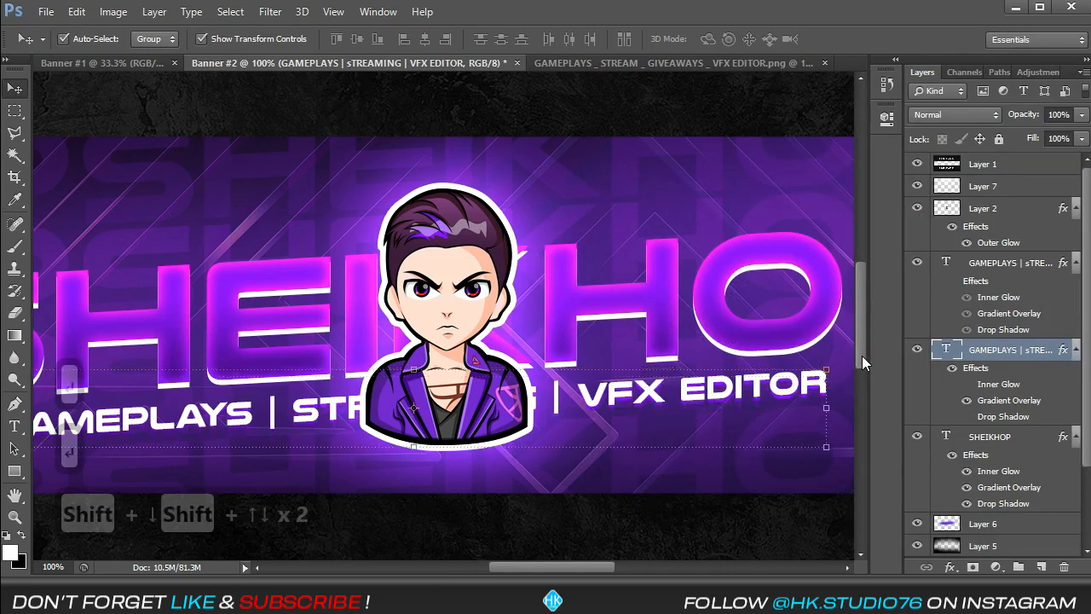